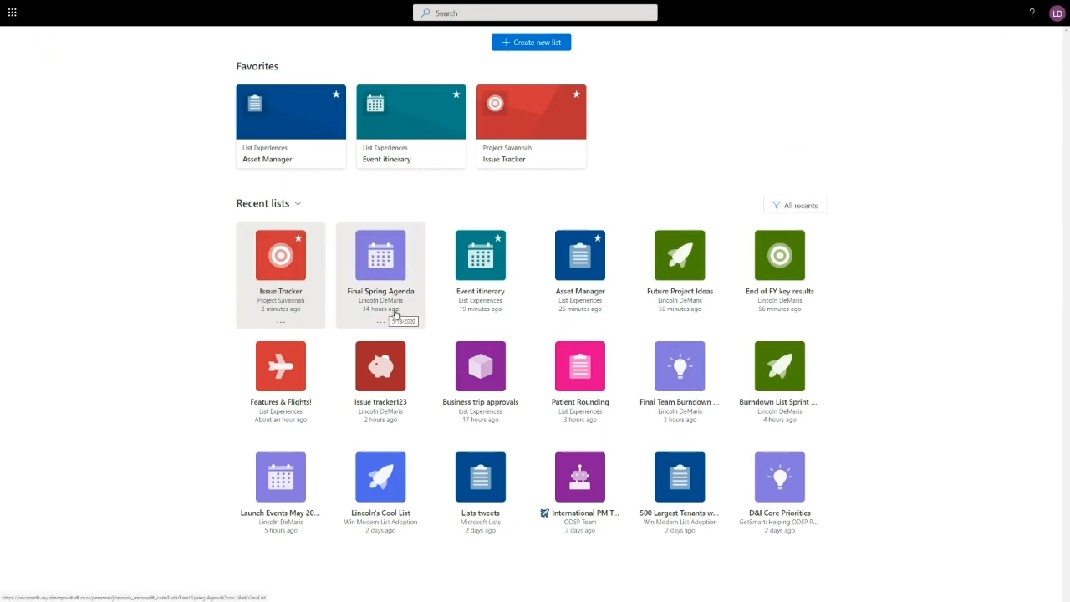
- Add the Final Spring Agenda list to the favorites and remove it again
mouse_move(398, 269)
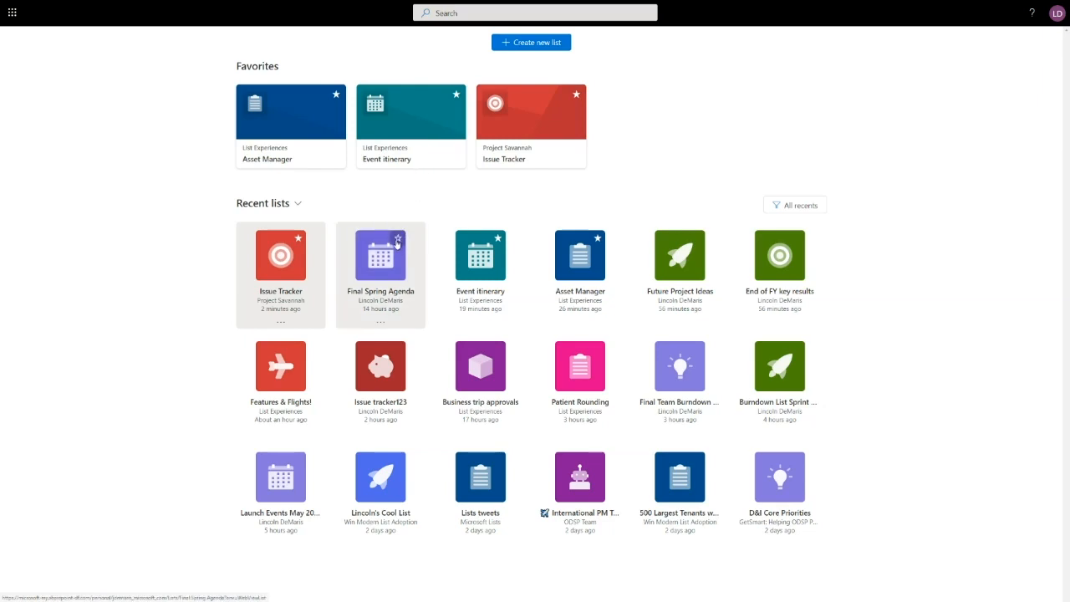
click(398, 240)
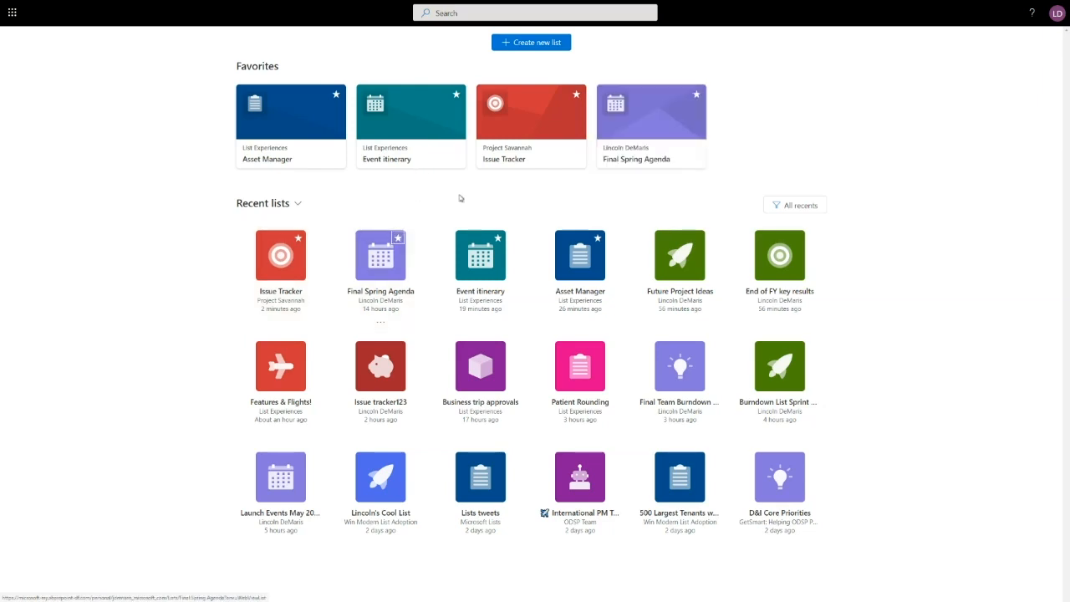
click(694, 97)
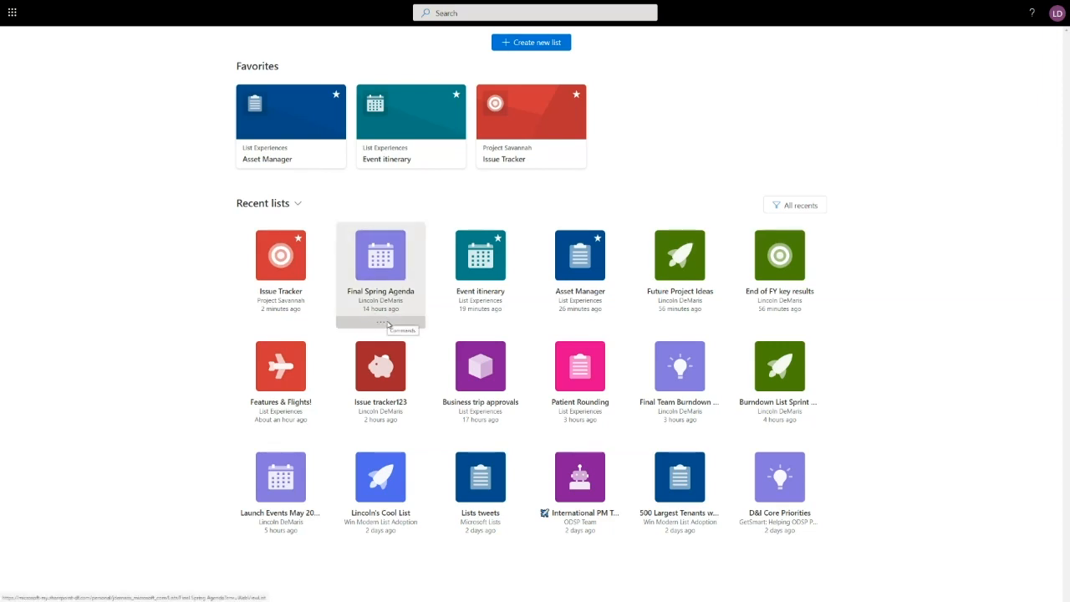
- Give the Final Spring Agenda list the pink color and piggy bank icon, and take it out of the favorites
click(387, 323)
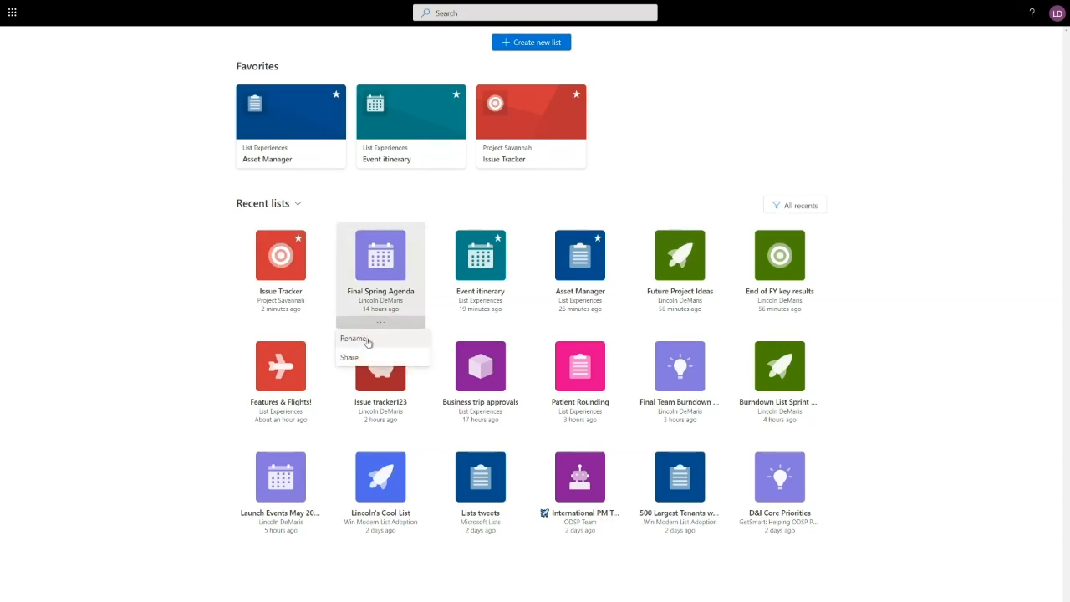
click(367, 340)
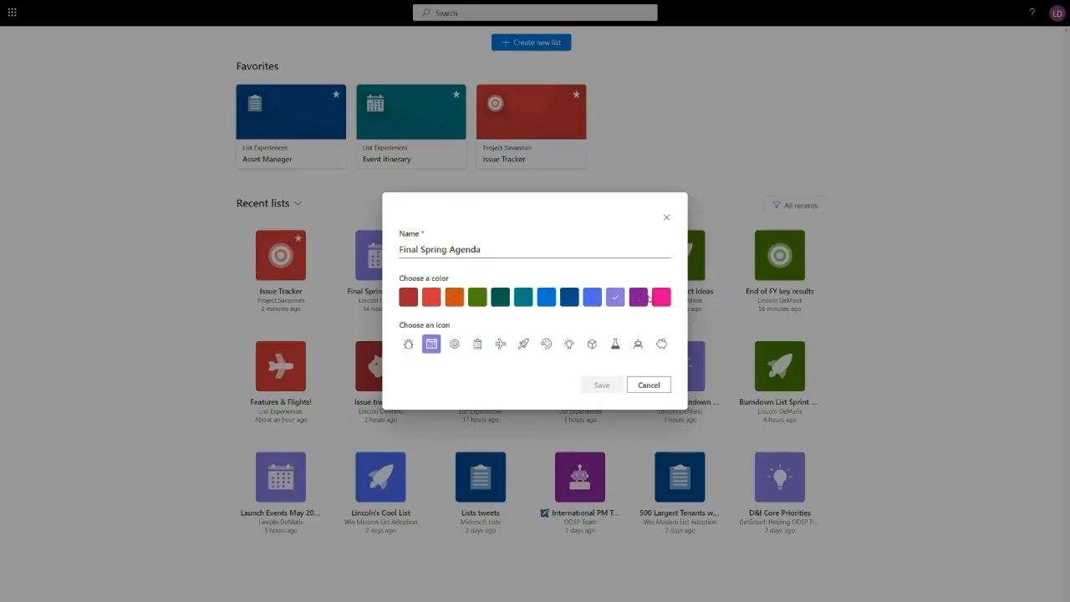
click(660, 300)
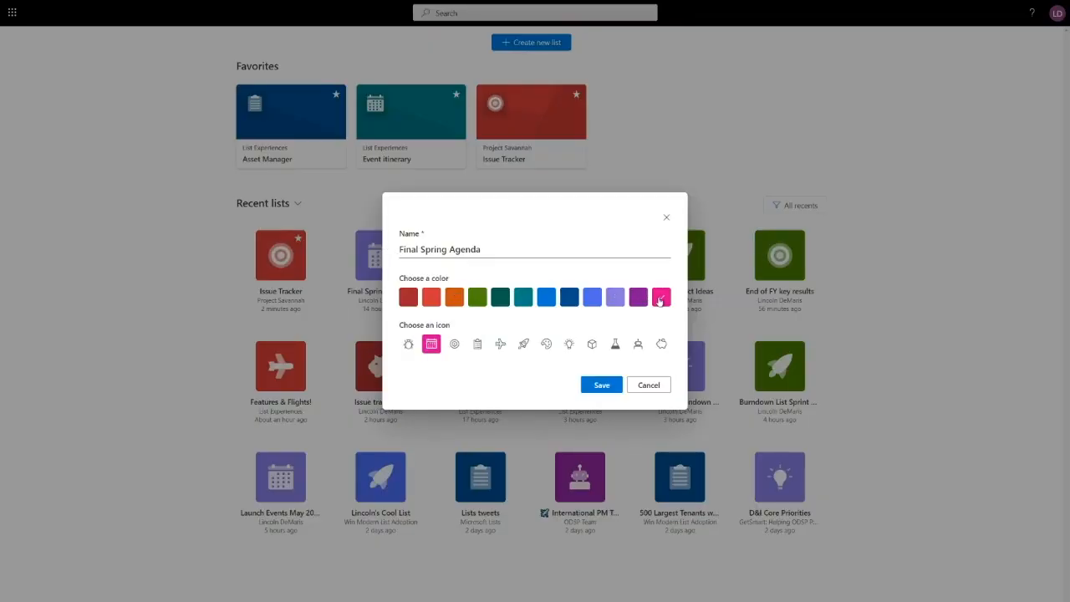
click(662, 345)
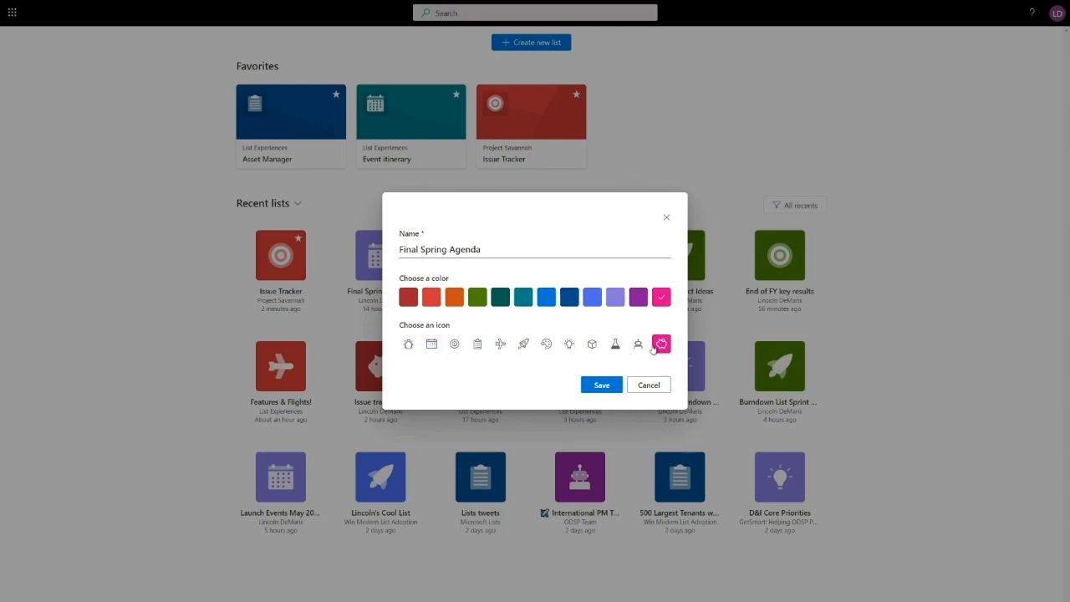
click(601, 386)
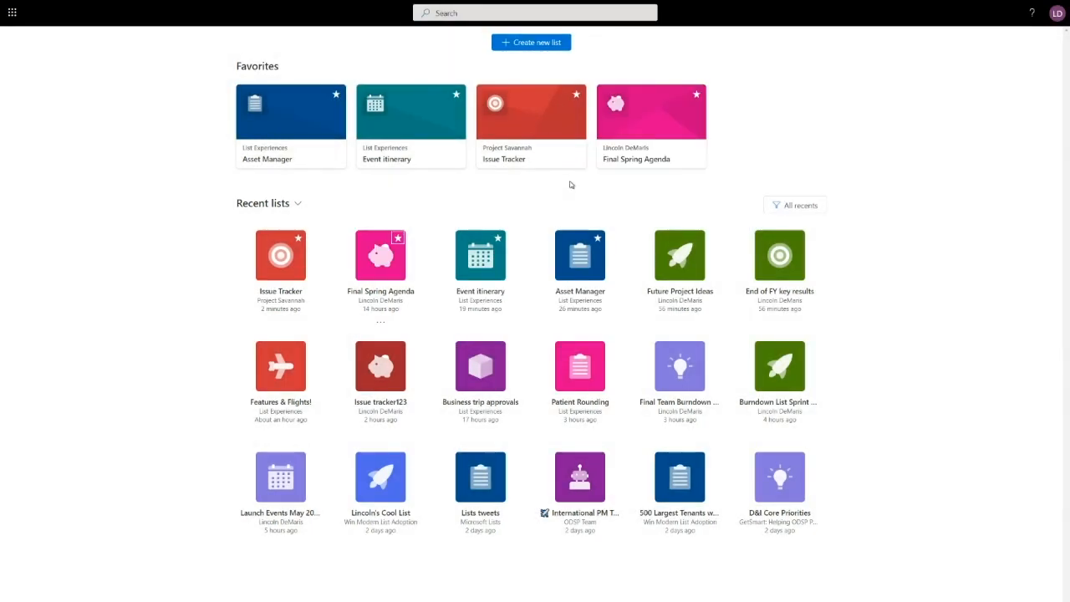
click(698, 95)
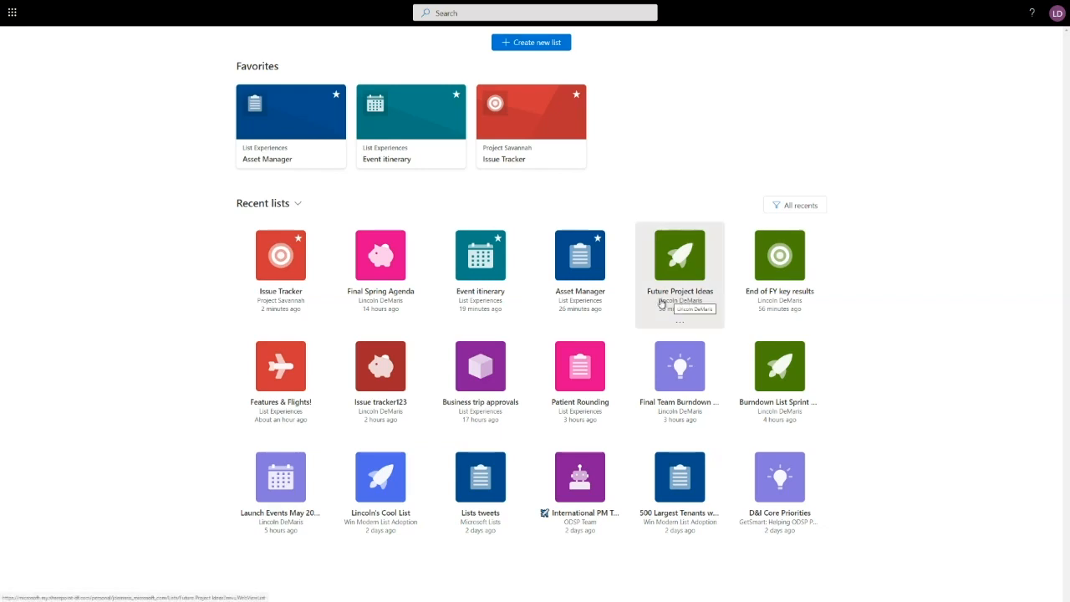
- View the contents of the Future Project Ideas list and return to the overview of lists
click(687, 292)
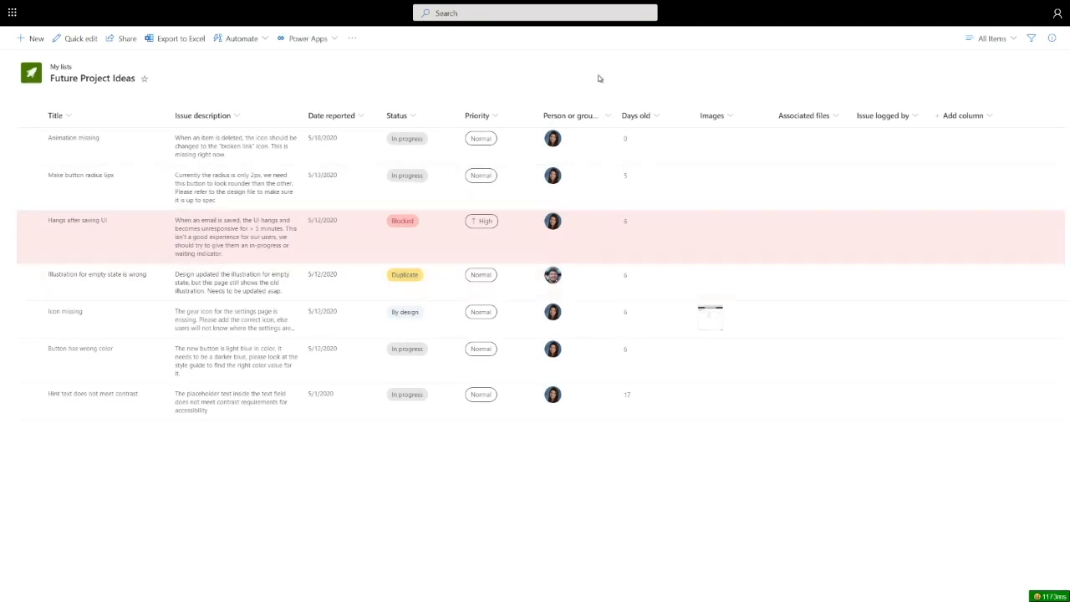
key(alt+Left)
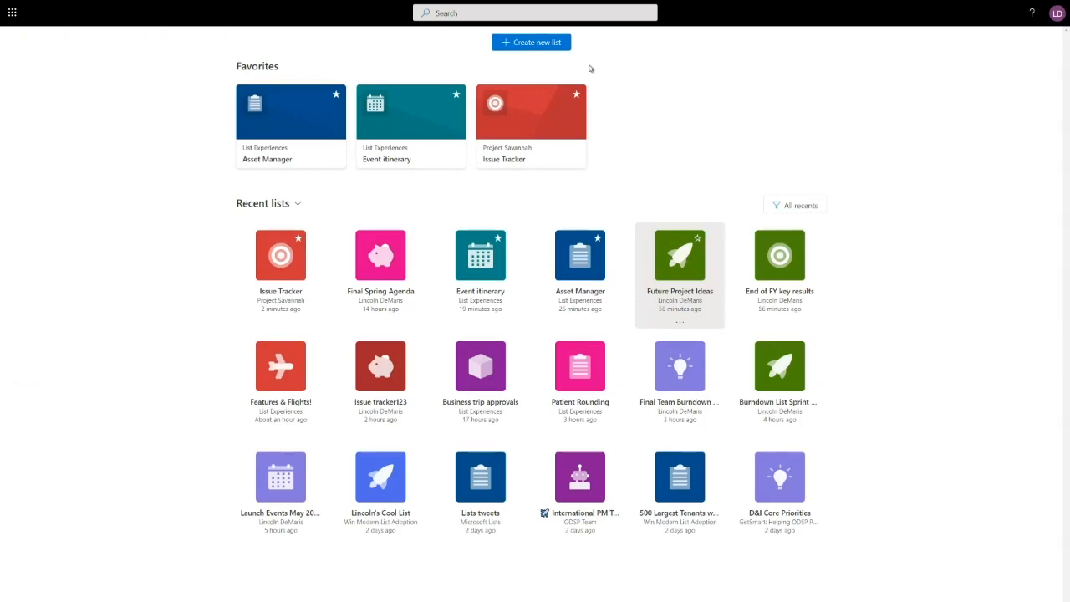
- Browse existing lists on the Customer-Driven and Content Services and Insights sites as a basis for a new list, and return to the creation options
click(528, 44)
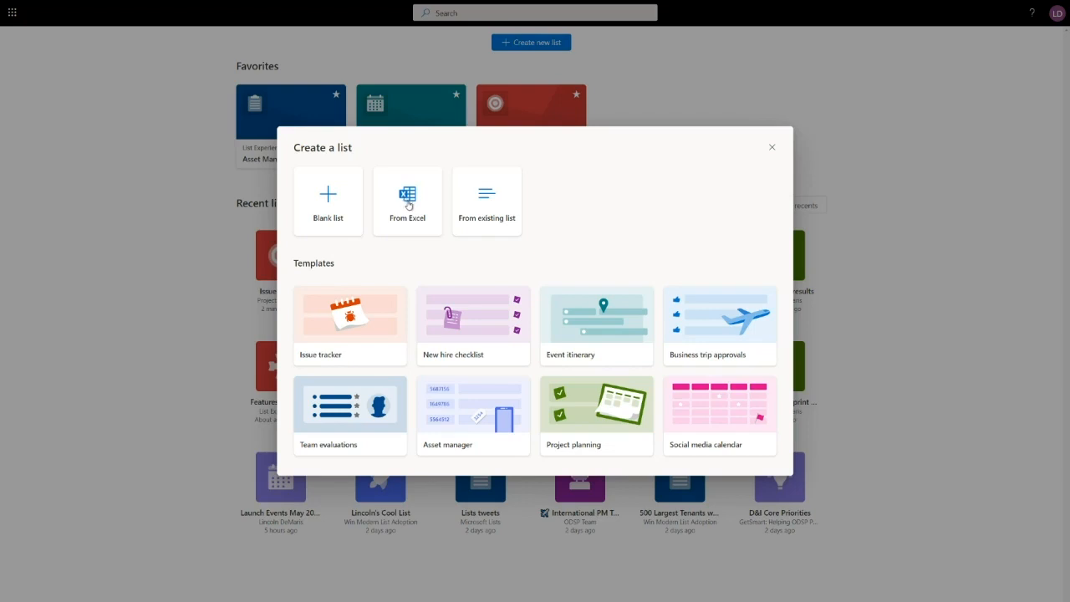
click(487, 204)
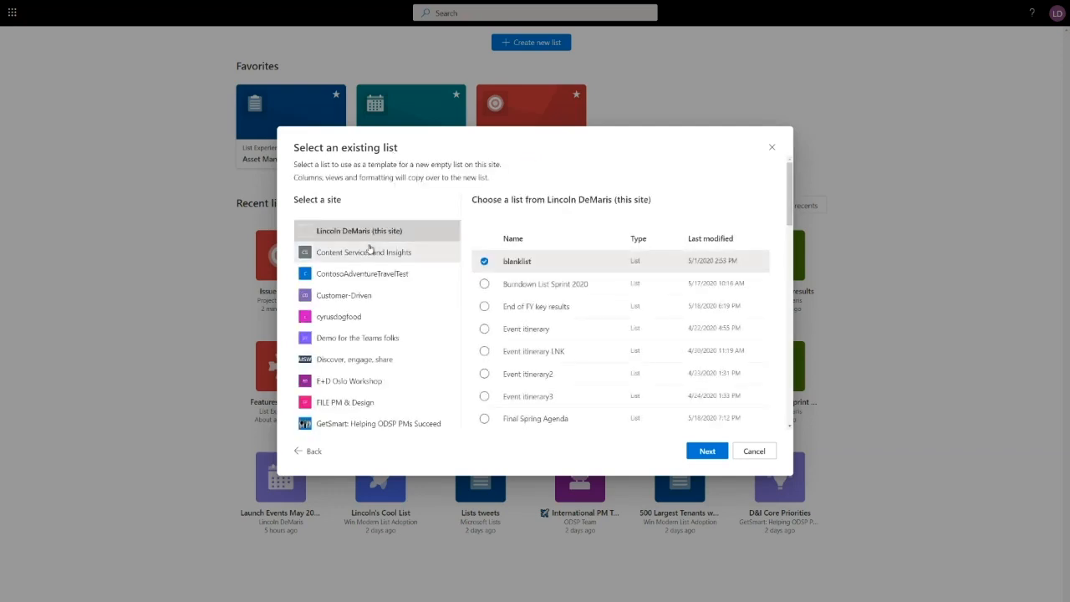
scroll(370, 249, down, 1)
click(358, 213)
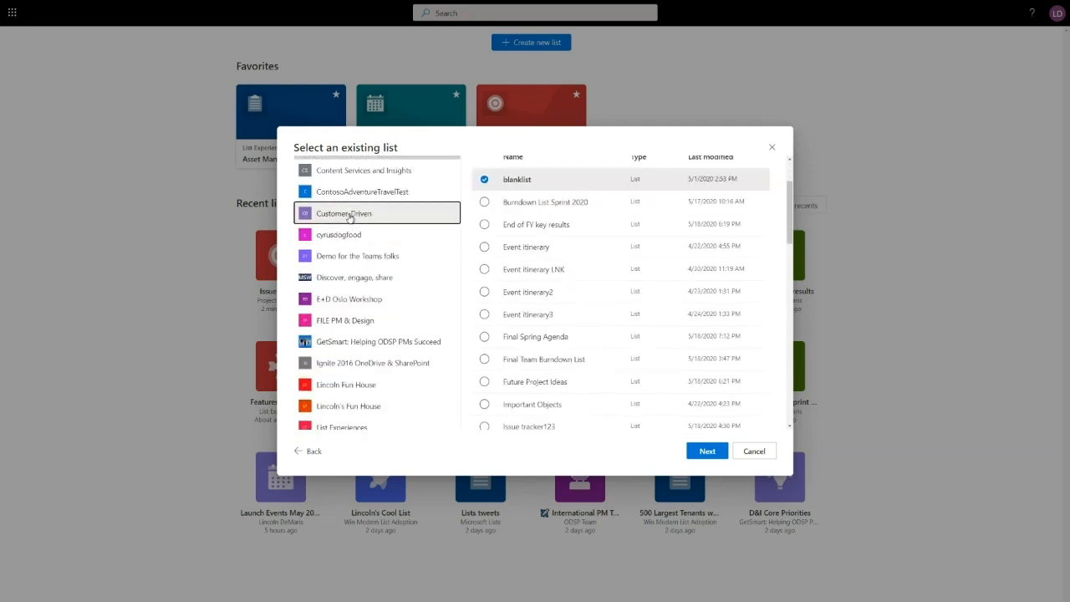
scroll(370, 204, up, 1)
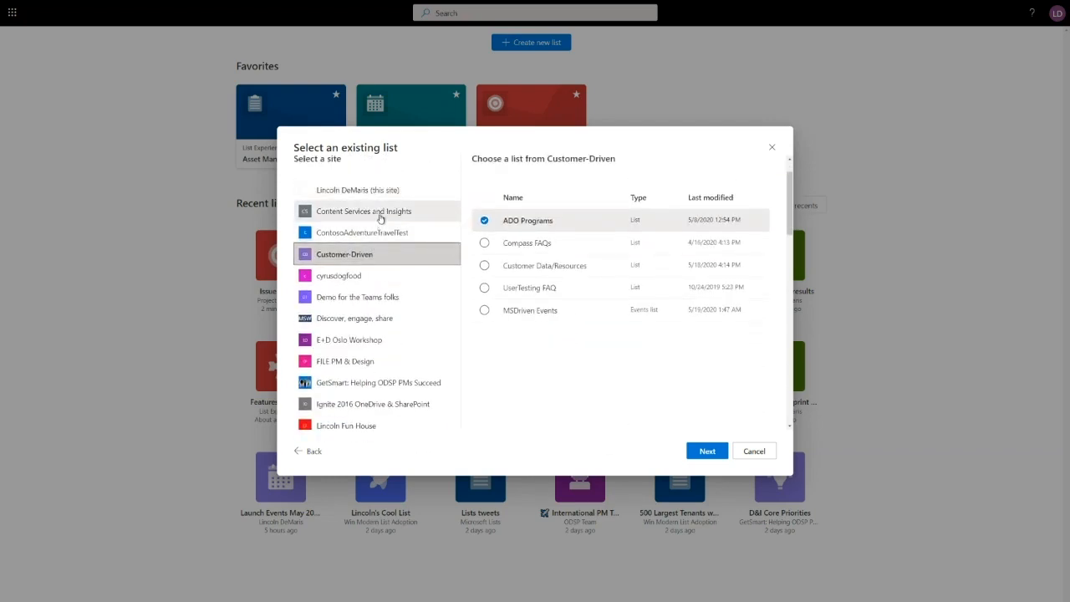
click(376, 210)
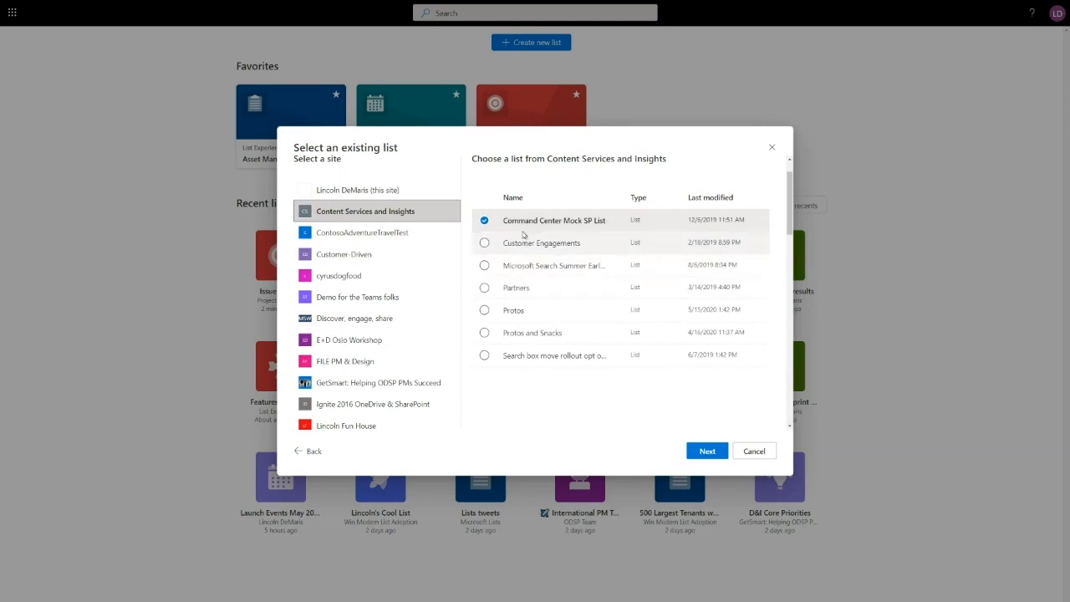
click(312, 451)
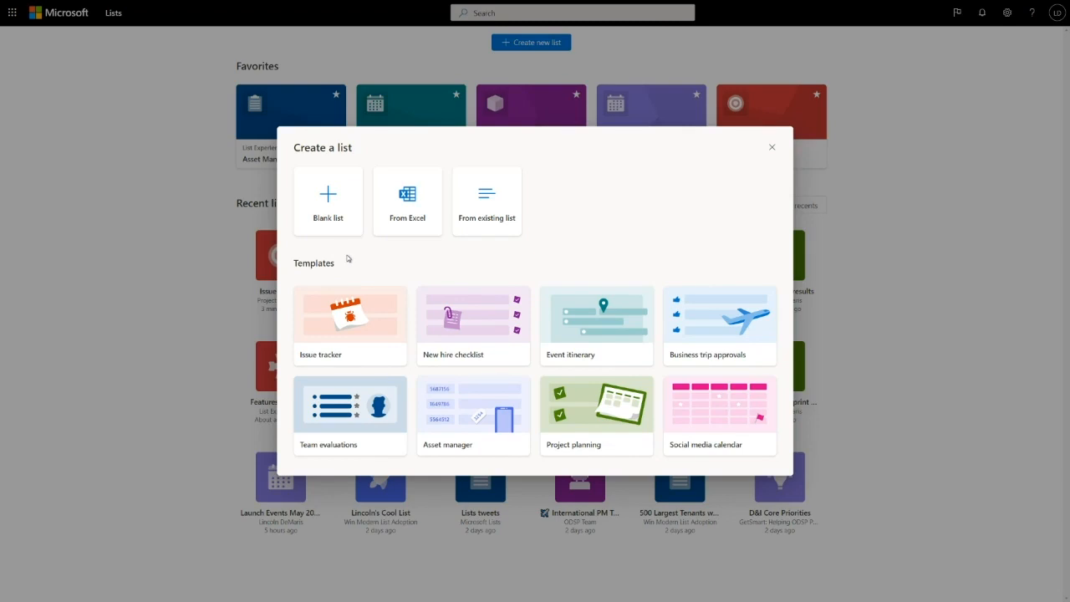
- Preview the columns of the Issue tracker and Asset manager templates
click(368, 326)
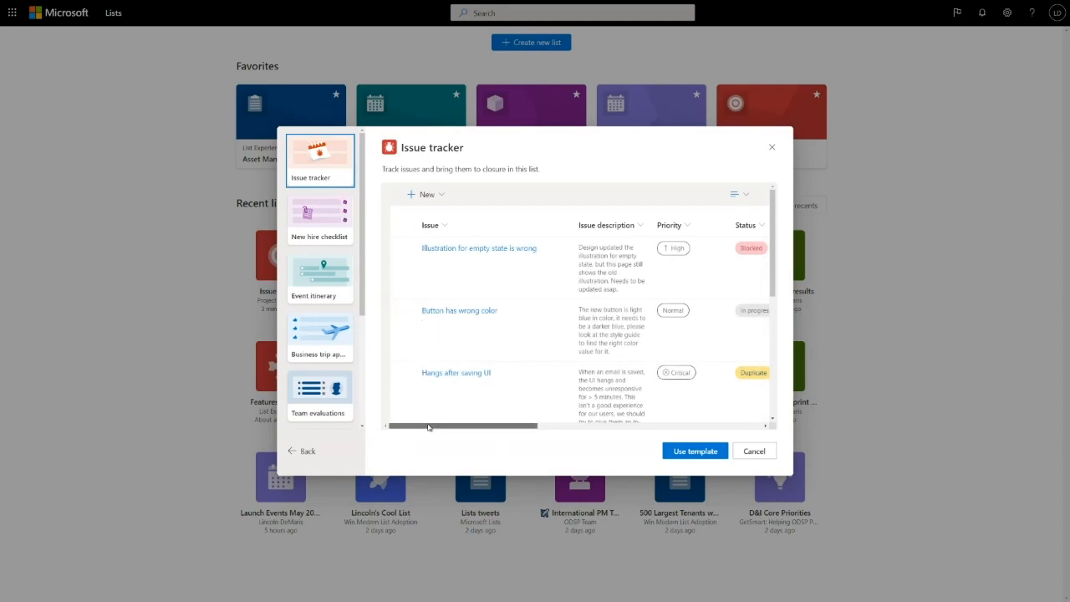
drag(429, 426, 477, 426)
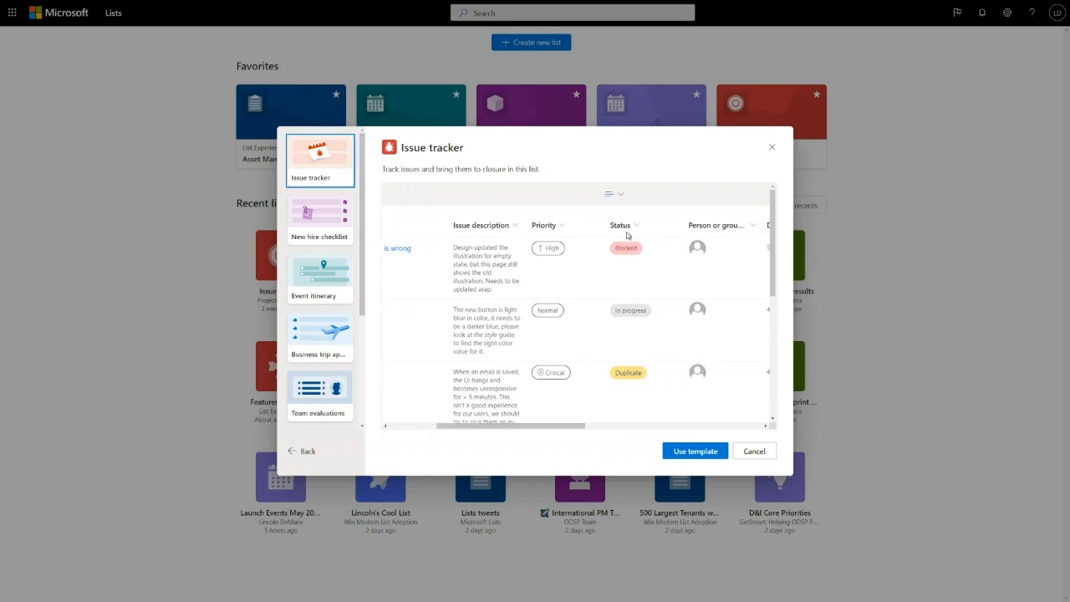
drag(569, 424, 617, 372)
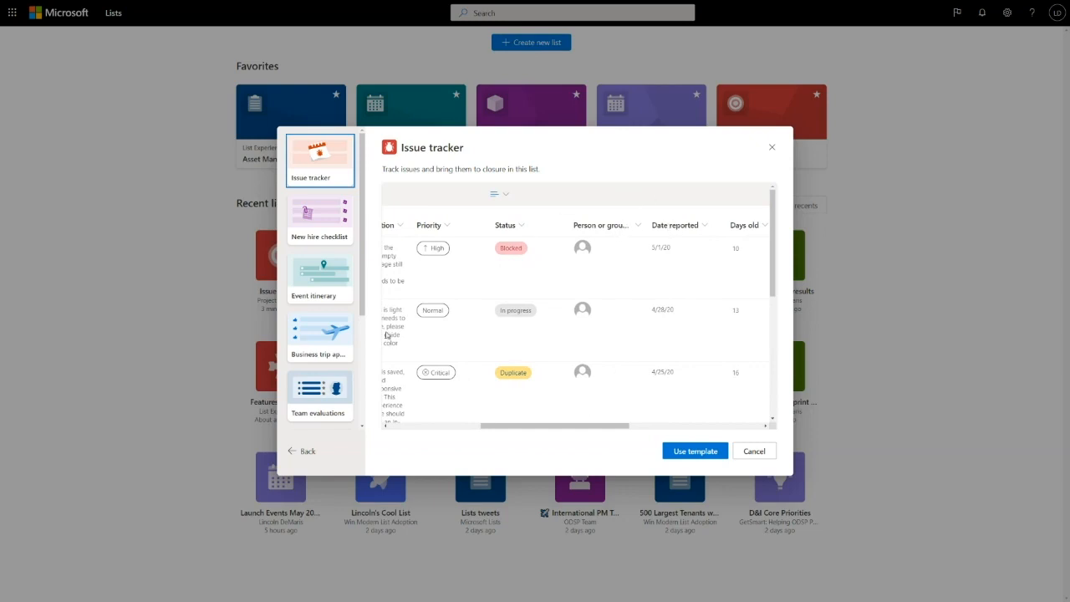
drag(365, 290, 365, 417)
click(327, 281)
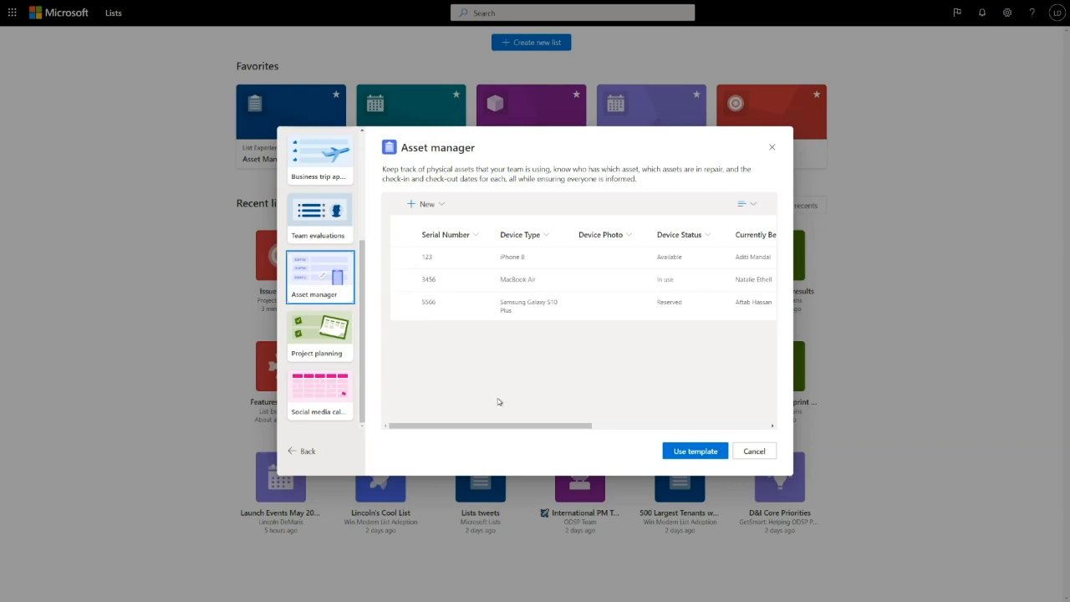
mouse_move(499, 426)
mouse_down()
mouse_move(674, 427)
mouse_move(501, 427)
mouse_up()
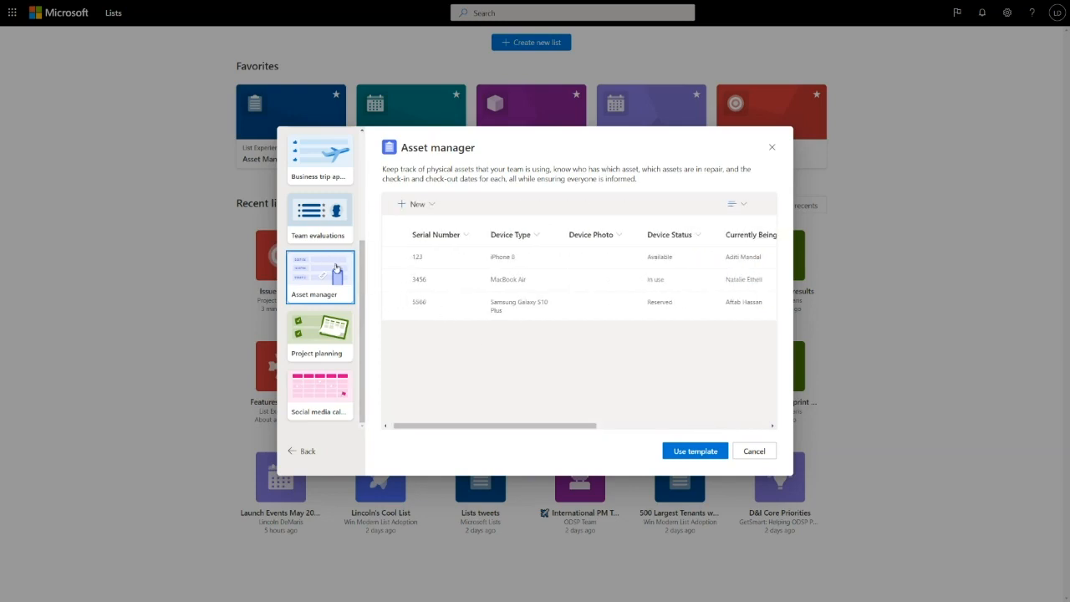
- Use the Issue tracker template for the new list
scroll(338, 269, up, 2)
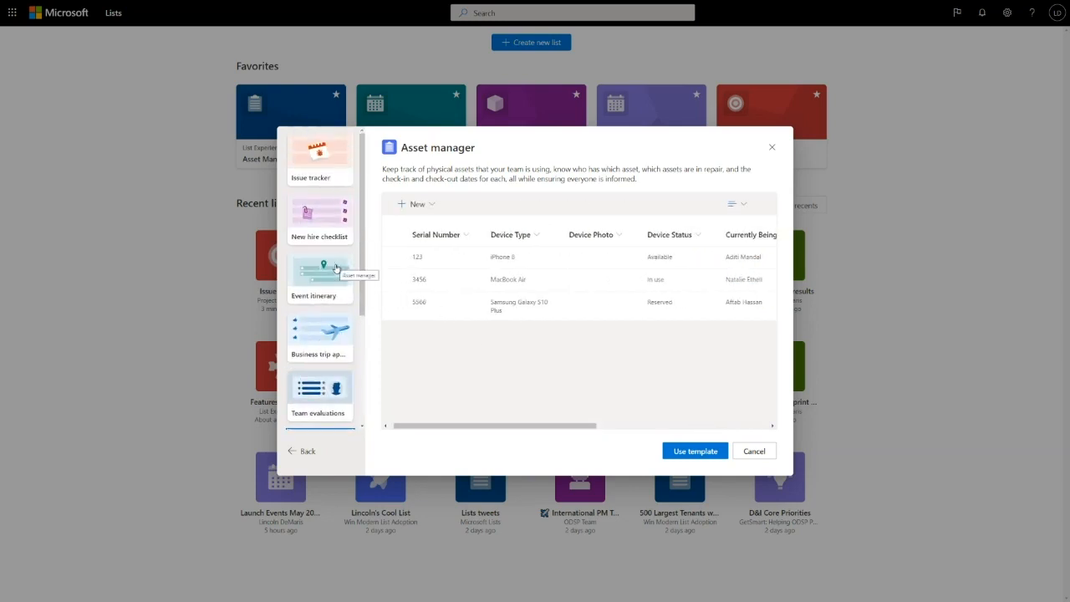
click(329, 165)
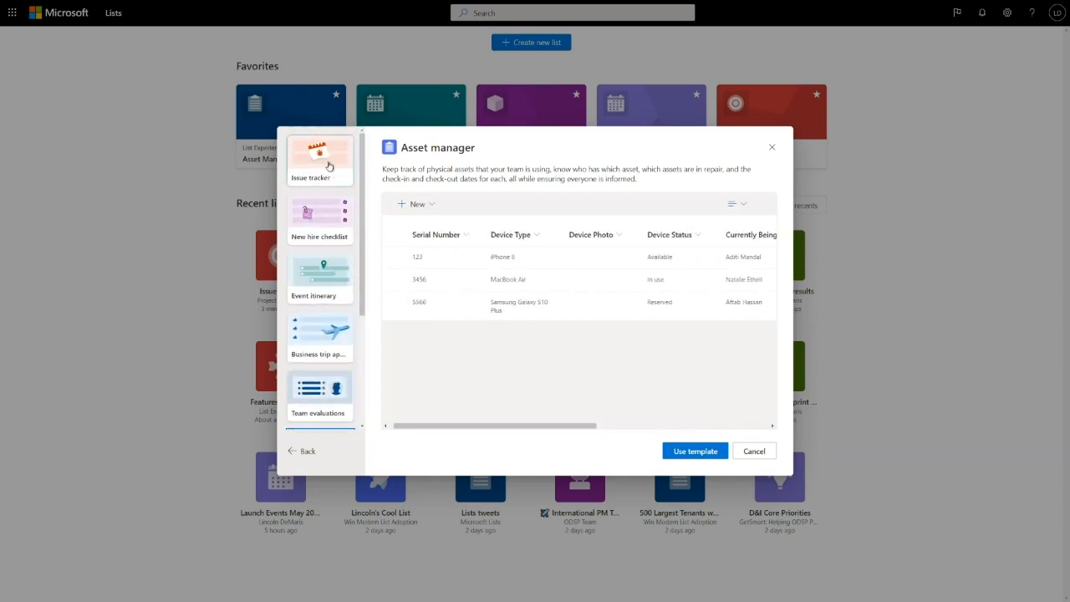
click(682, 451)
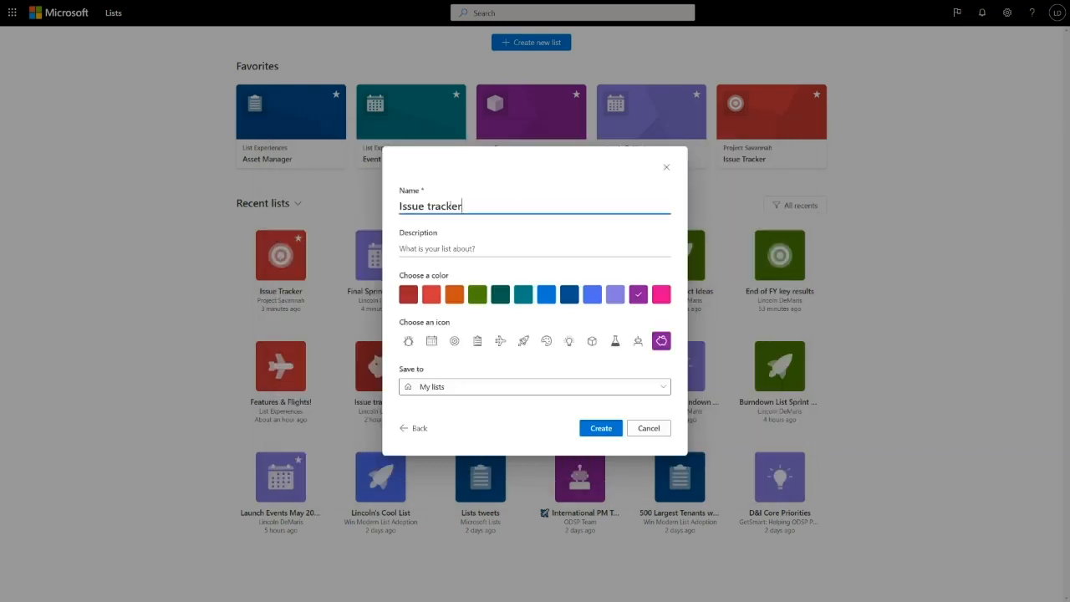
- Name the new list Virtual Summit Issues
drag(466, 209, 390, 206)
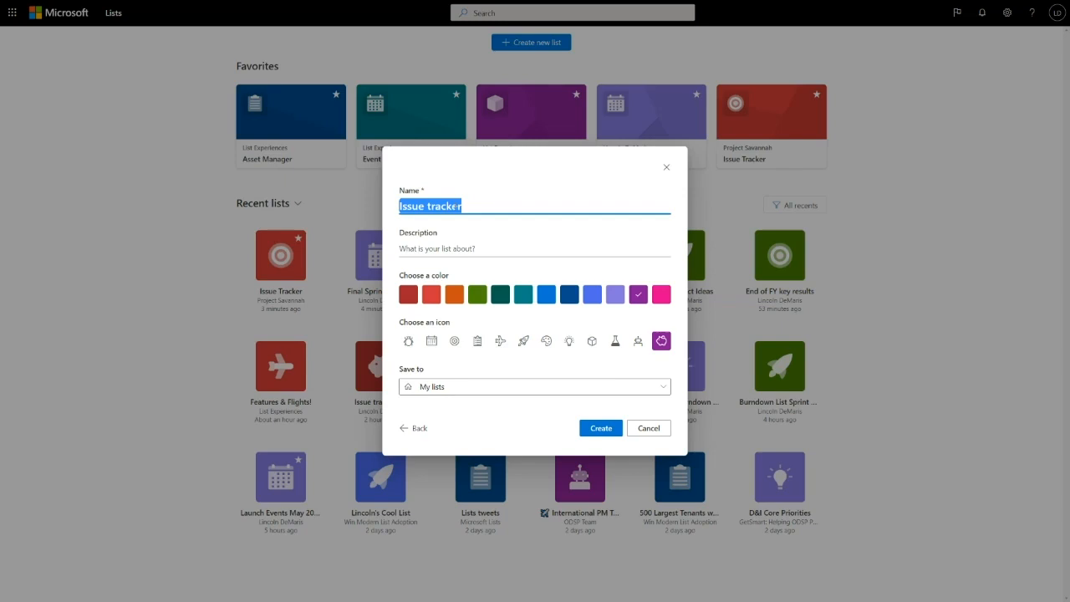
text(Virtual Summit )
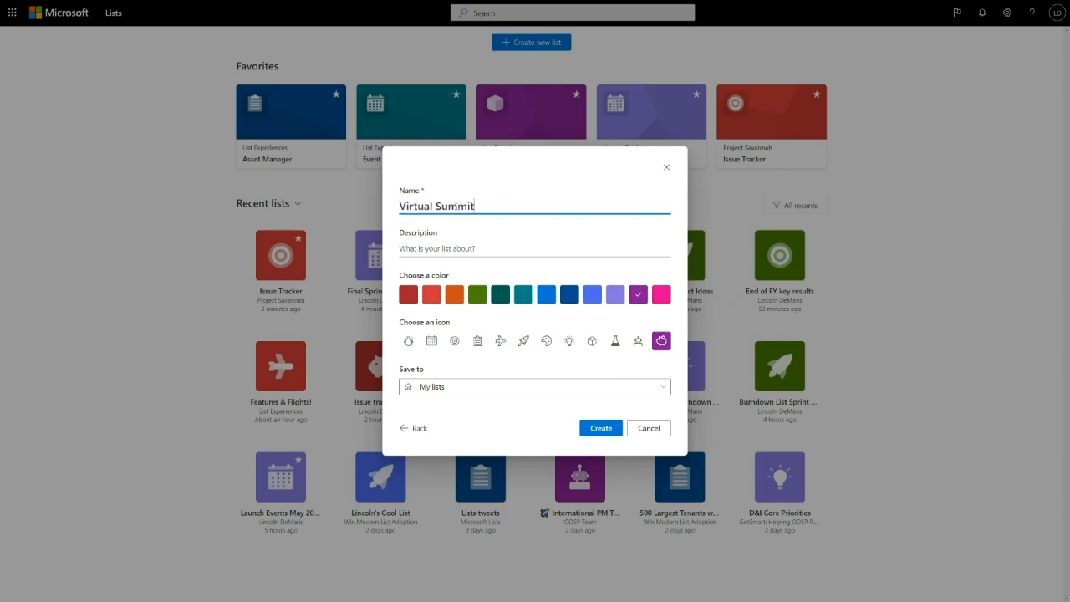
text(Issues)
- Give the new list the light purple color and target icon, and create it in My lists
click(615, 295)
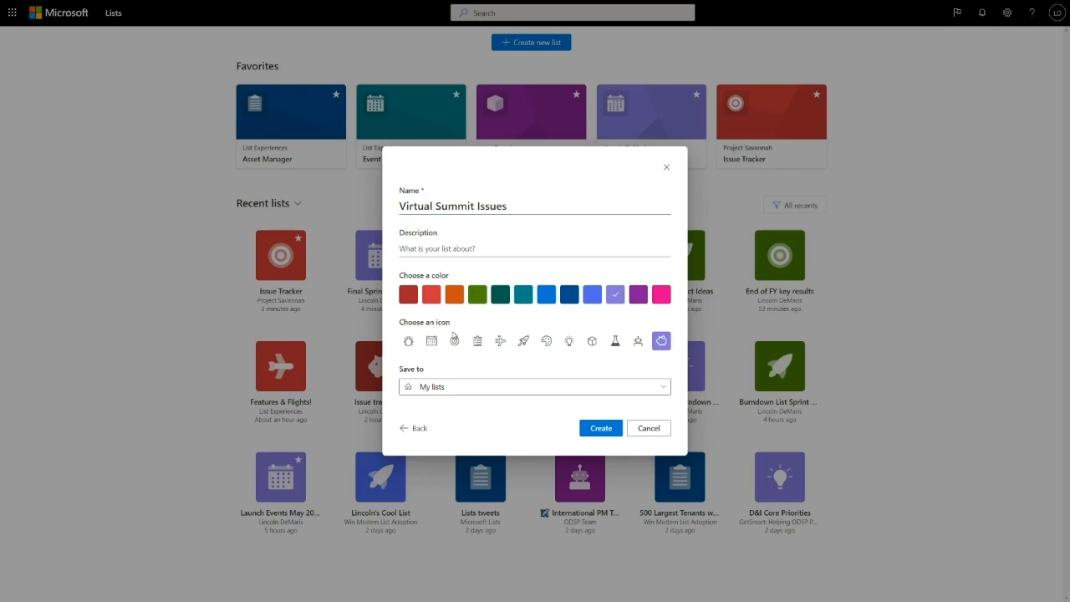
click(454, 340)
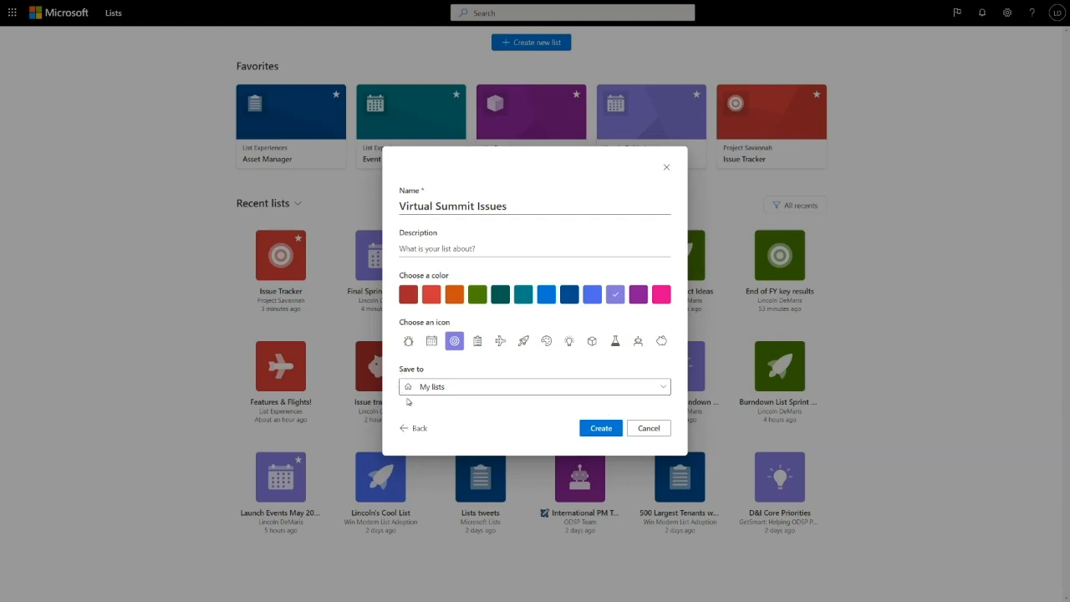
click(602, 429)
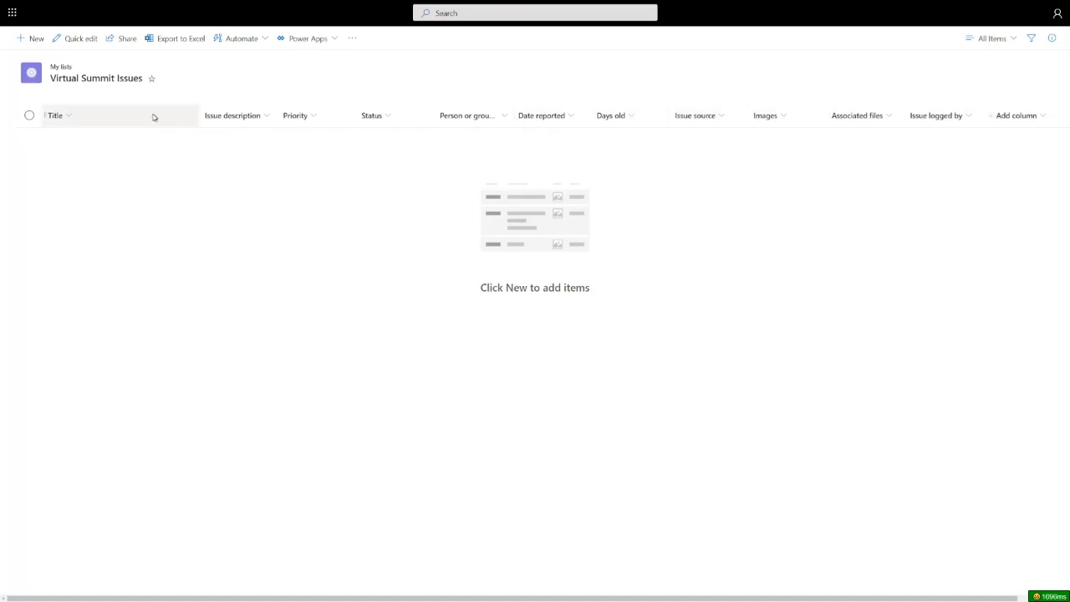
- Switch the list to quick edit and move the Date reported column between Issue description and Priority
click(81, 38)
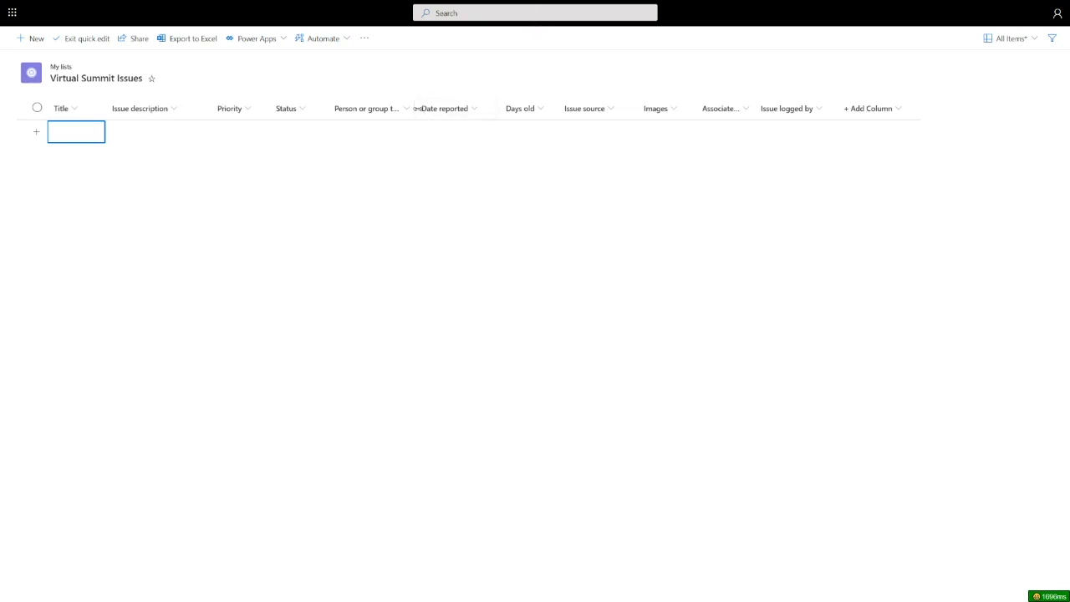
drag(444, 108, 212, 112)
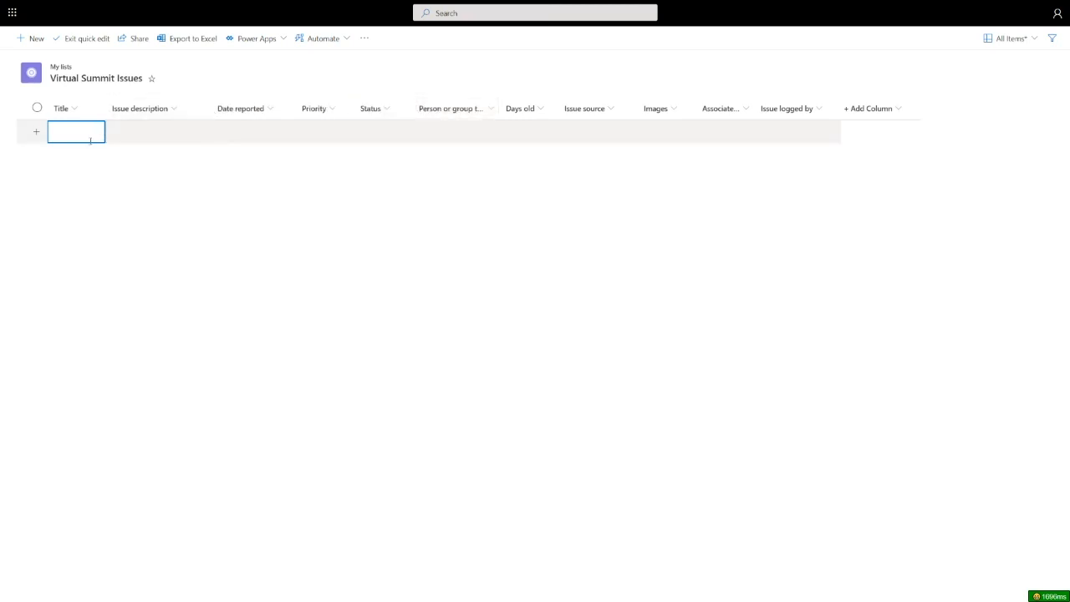
- Paste the copied issue rows into the Title, Issue description and Date reported columns, beginning at the first empty Title cell
click(117, 133)
click(91, 131)
key(ctrl+v)
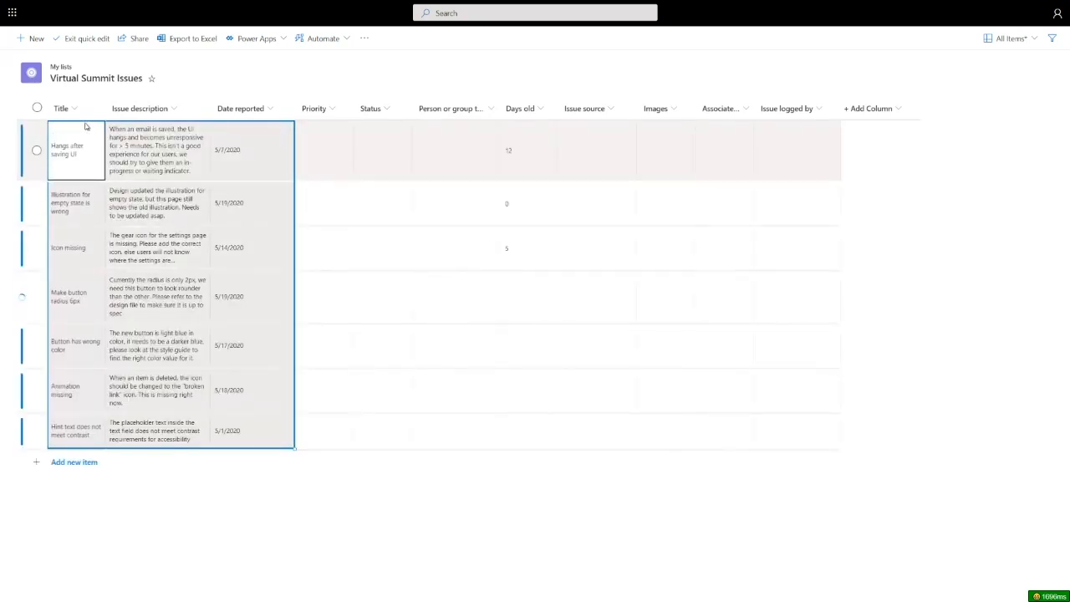
click(254, 289)
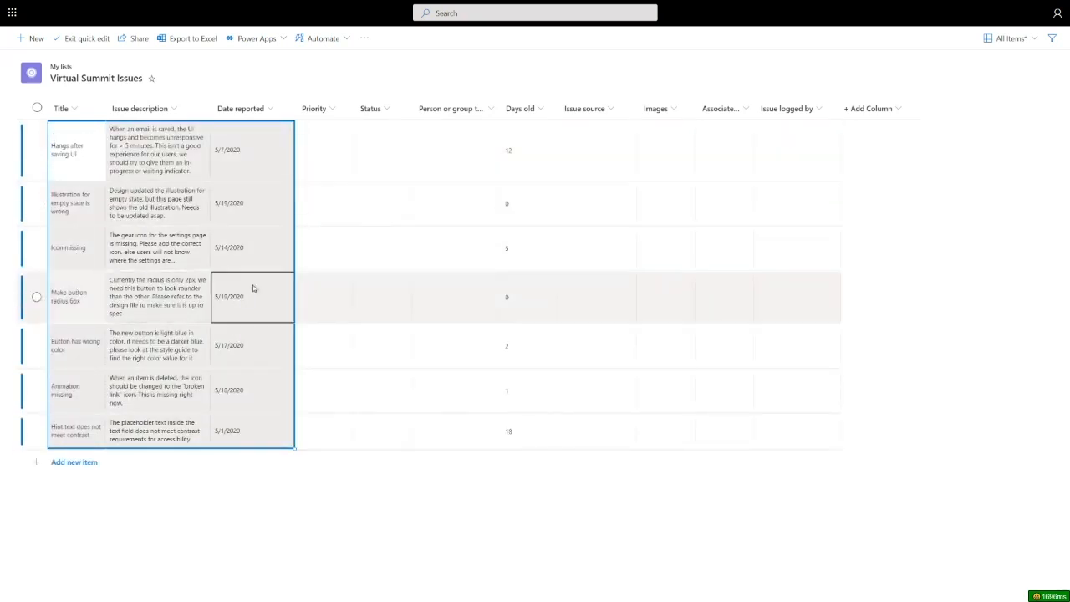
click(176, 142)
click(247, 159)
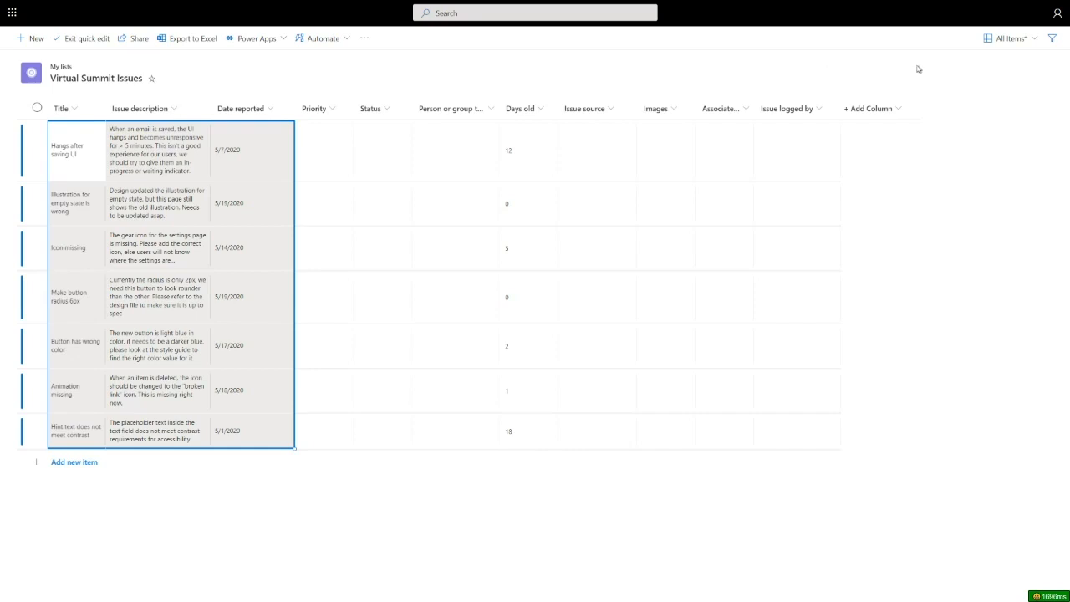
- Widen the Issue description column while the rows are at fixed height, and return the rows to autofit height
click(1011, 42)
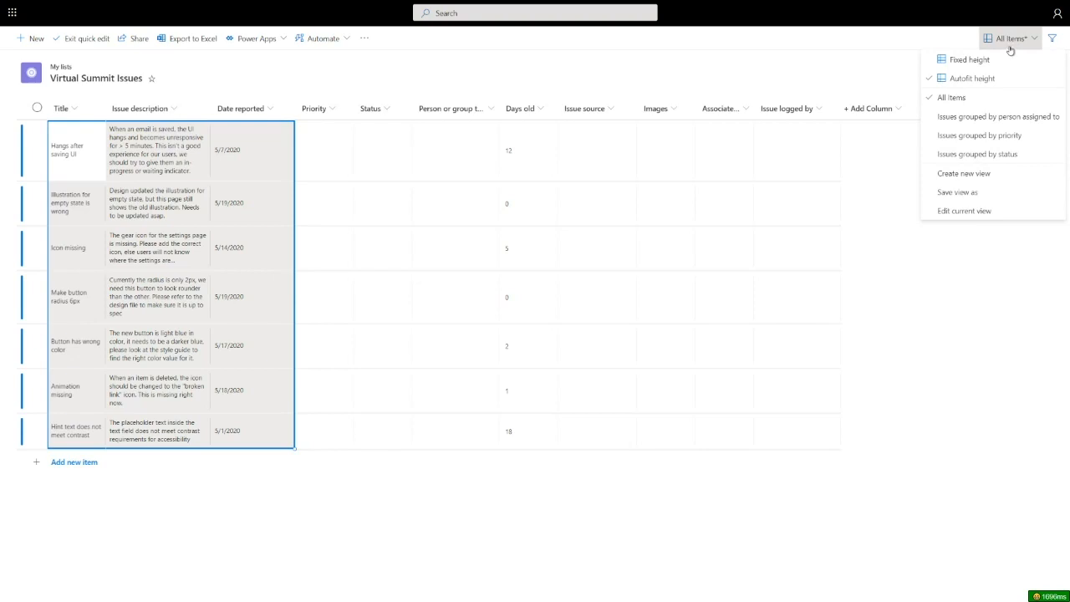
click(961, 64)
drag(211, 108, 343, 109)
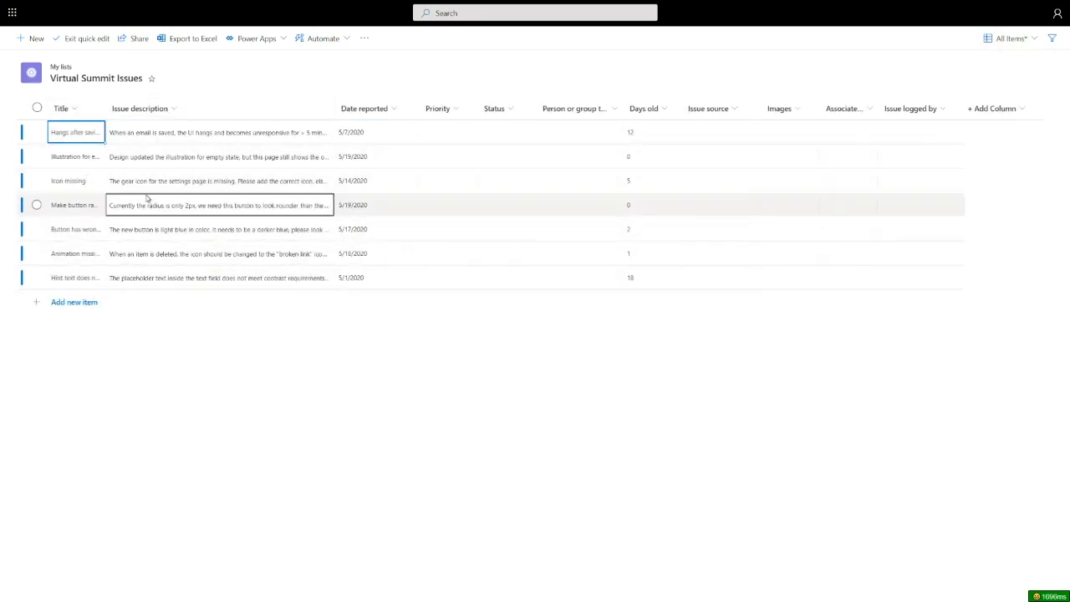
drag(335, 108, 368, 109)
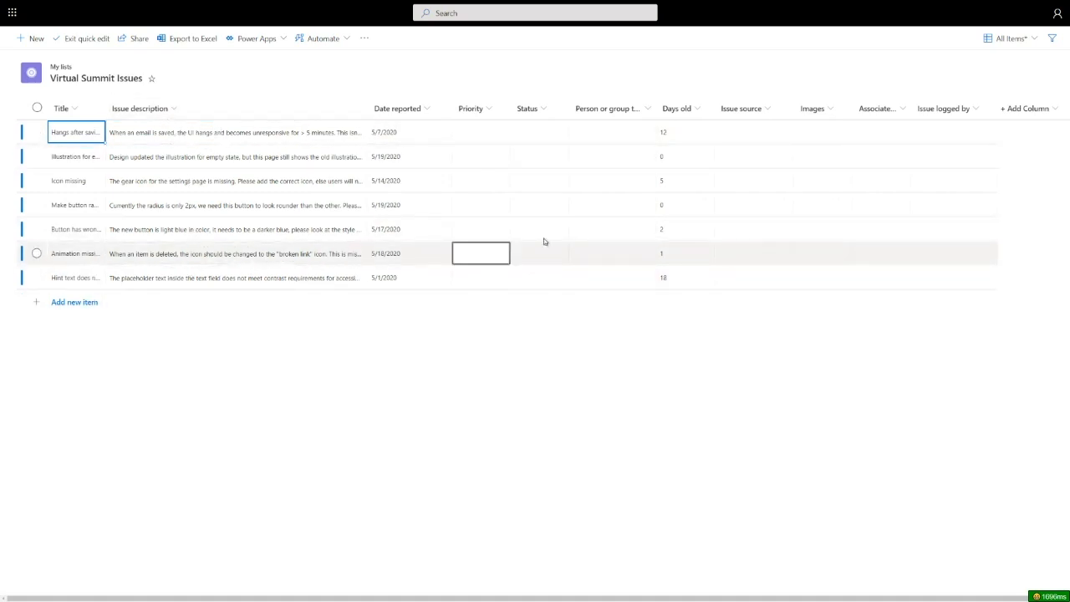
click(1010, 39)
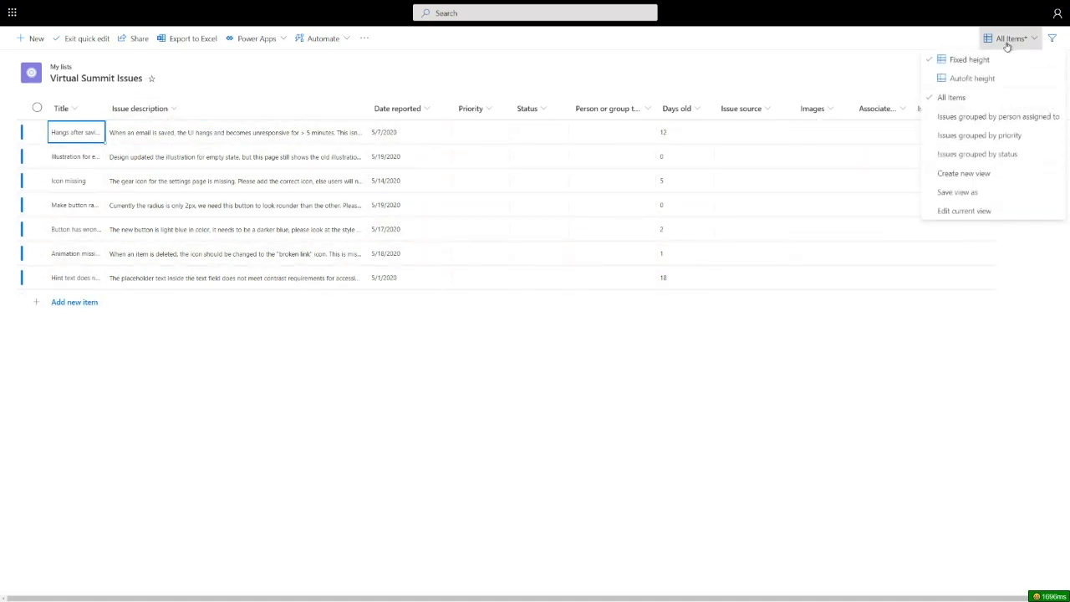
click(971, 81)
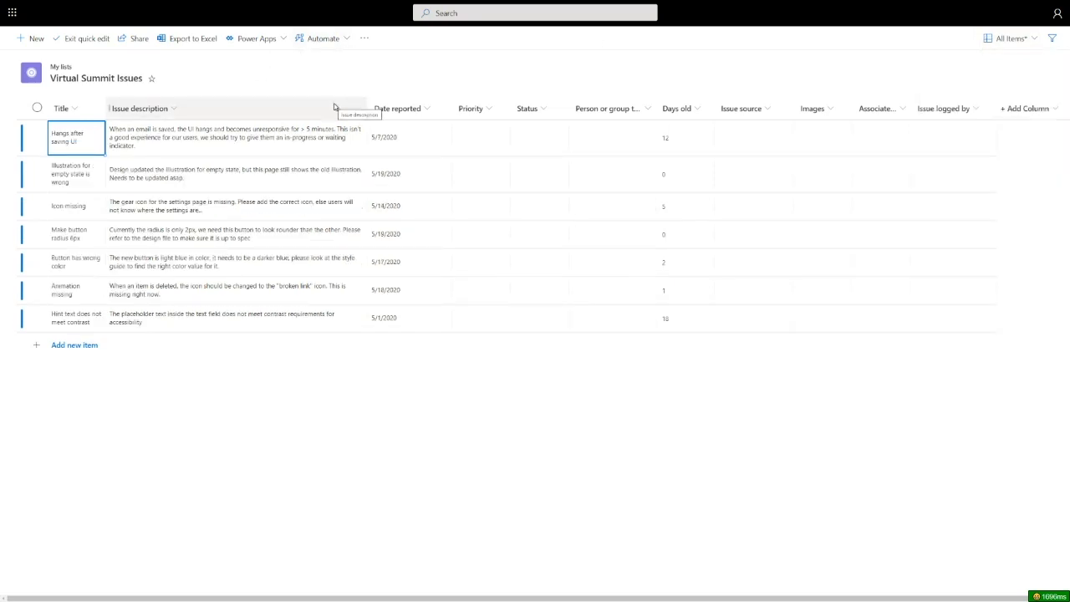
- Set the Priority of the Hangs after saving UI issue to High and fill it down to all the issues below
click(498, 138)
click(498, 138)
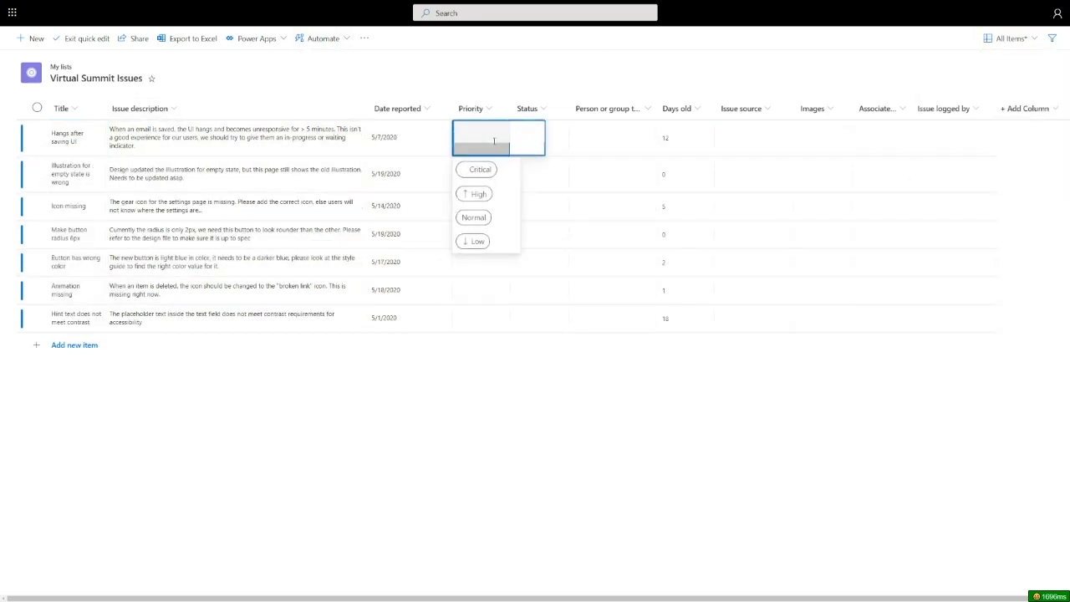
click(478, 193)
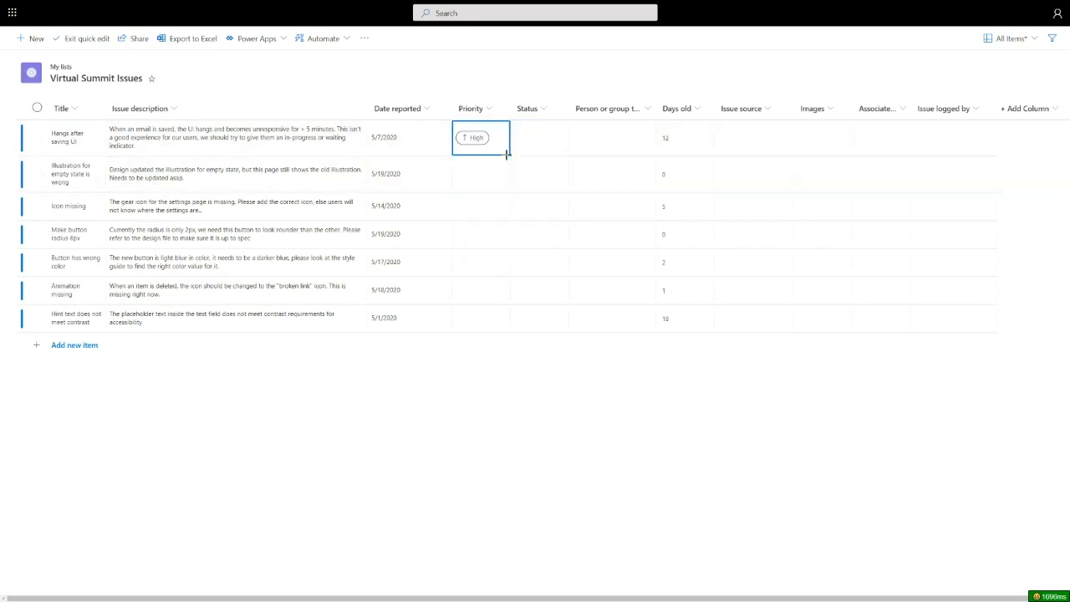
drag(507, 153, 495, 313)
- Set the Priority of Button has wrong color and Make button radius 6px to Critical, and of Illustration for empty state is wrong to Low
click(495, 272)
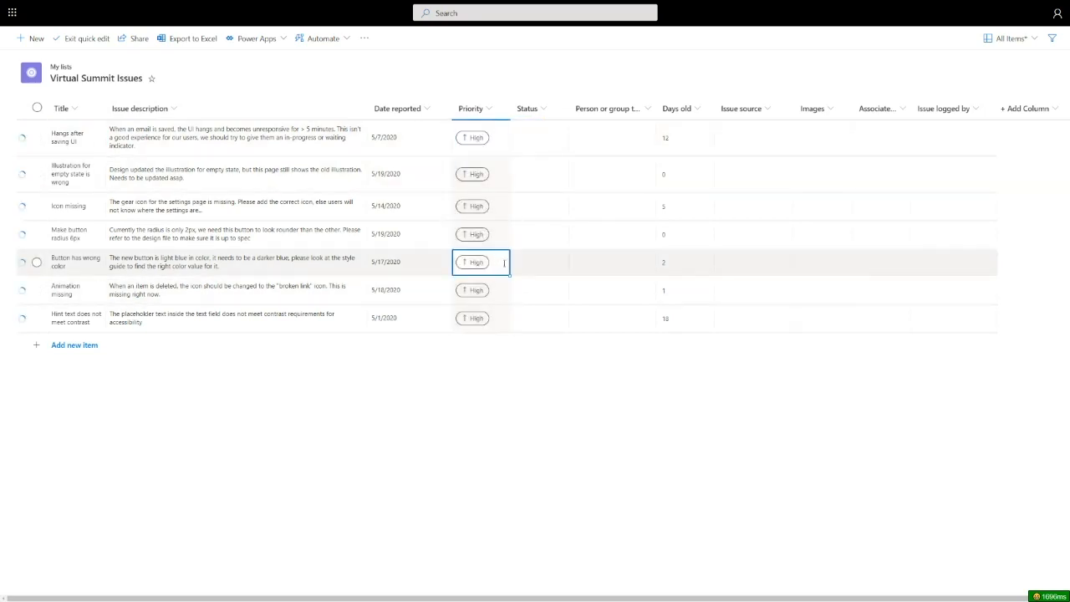
click(501, 263)
click(482, 290)
click(492, 234)
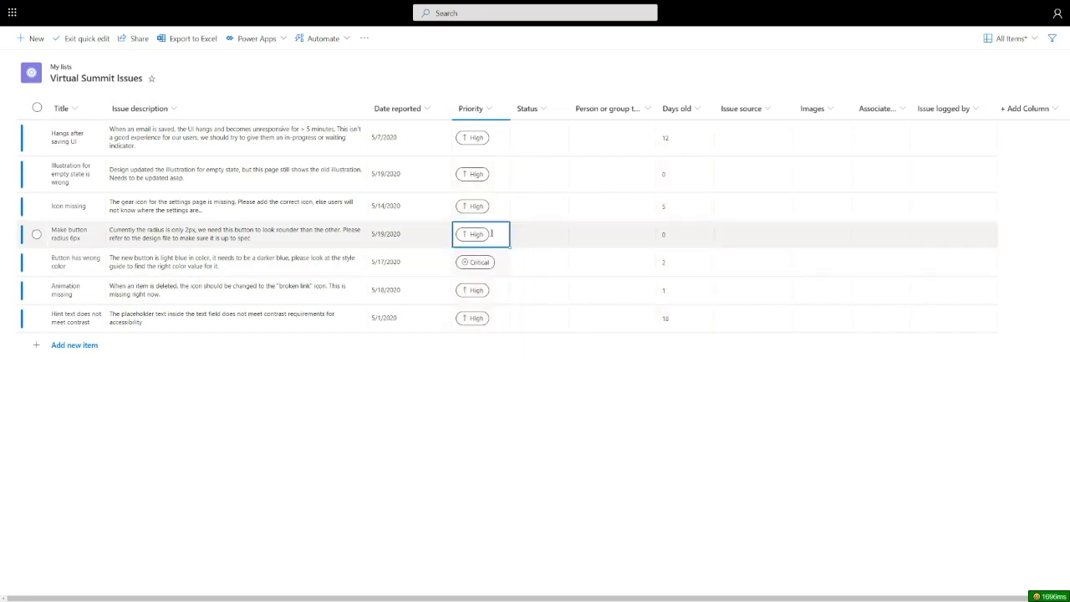
click(500, 235)
click(493, 262)
click(493, 180)
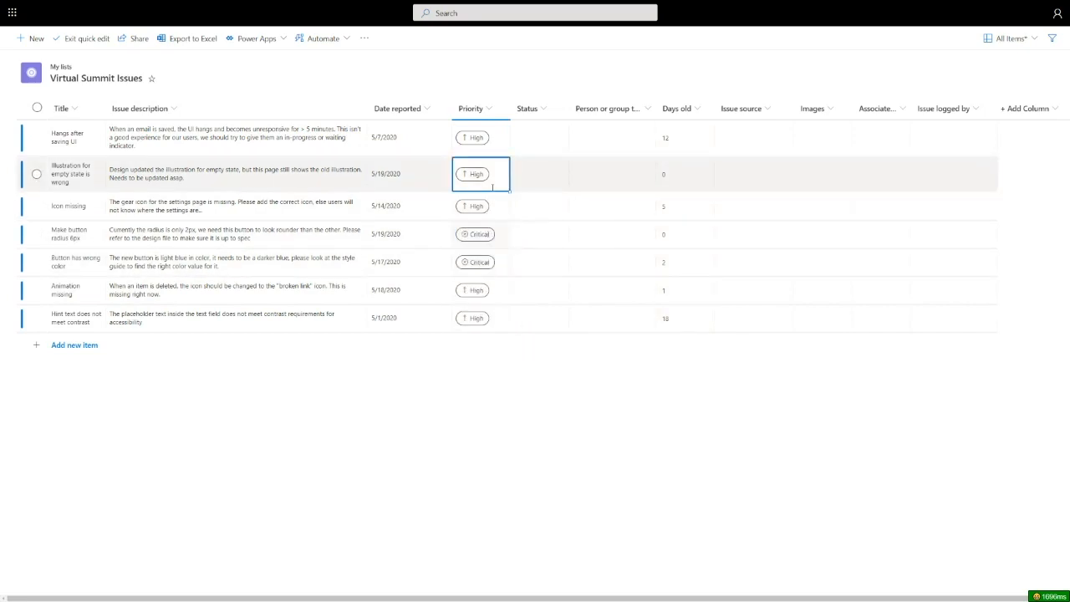
click(497, 183)
click(474, 253)
click(528, 164)
- Set the Status of Hangs after saving UI to In progress and fill it down through the Make button radius 6px issue
click(552, 136)
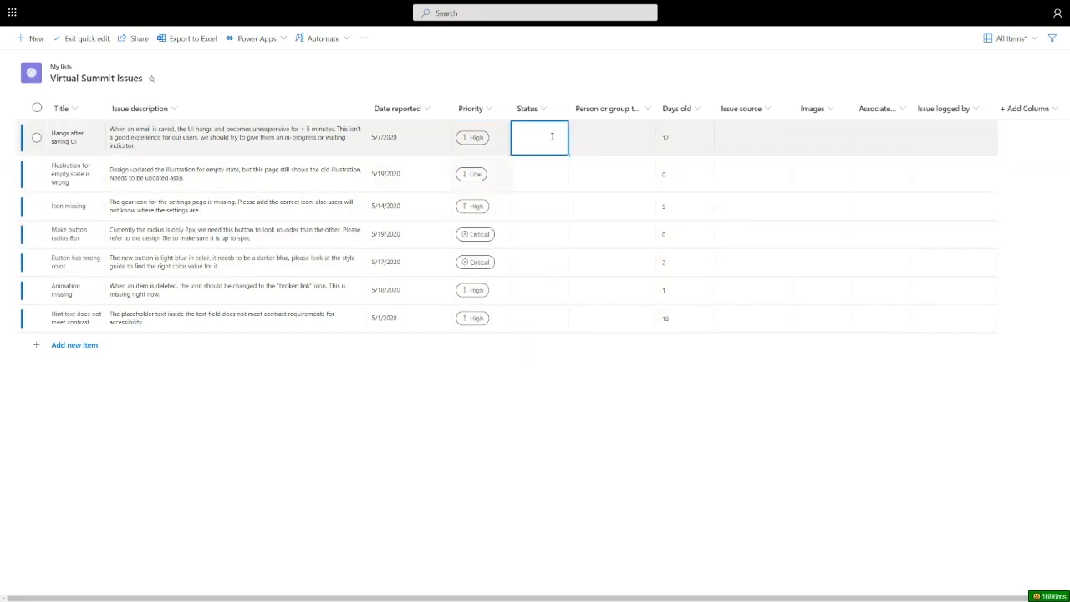
click(551, 137)
click(543, 172)
drag(566, 154, 560, 261)
- Set the Status of Button has wrong color to Completed and of Animation missing to Won't fix
click(560, 261)
click(557, 264)
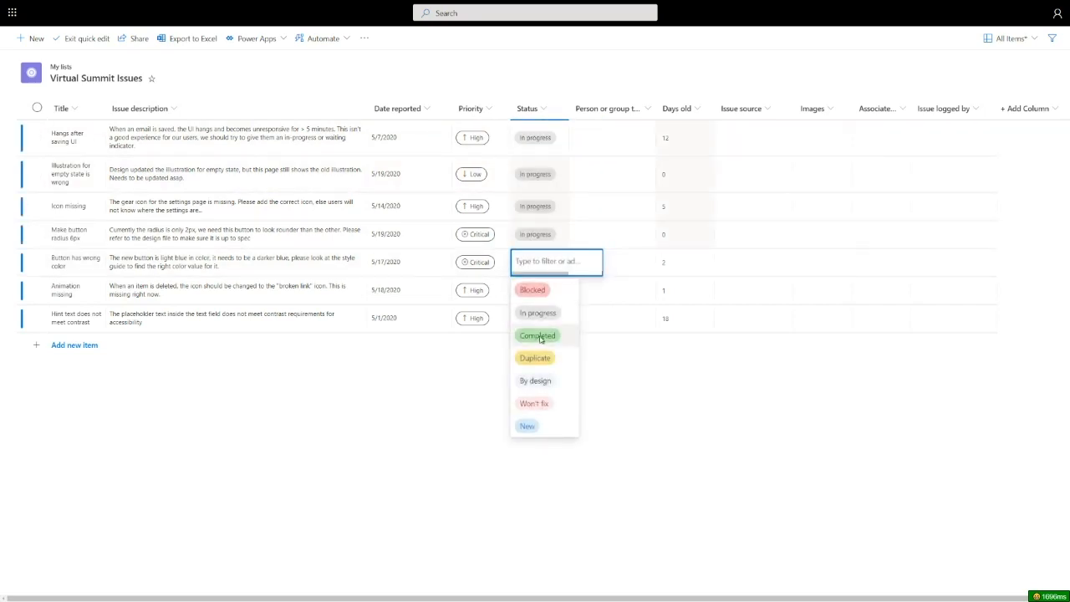
click(542, 335)
click(547, 289)
click(546, 289)
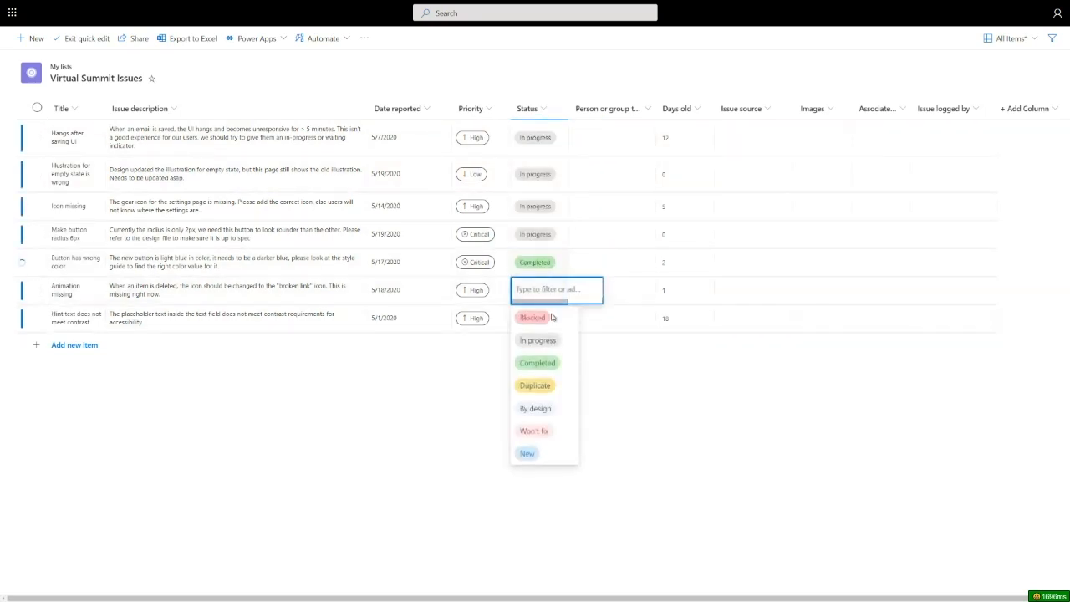
click(545, 432)
- Set the Status of the Hint text does not meet contrast and Icon missing issues to Blocked
click(544, 320)
click(544, 320)
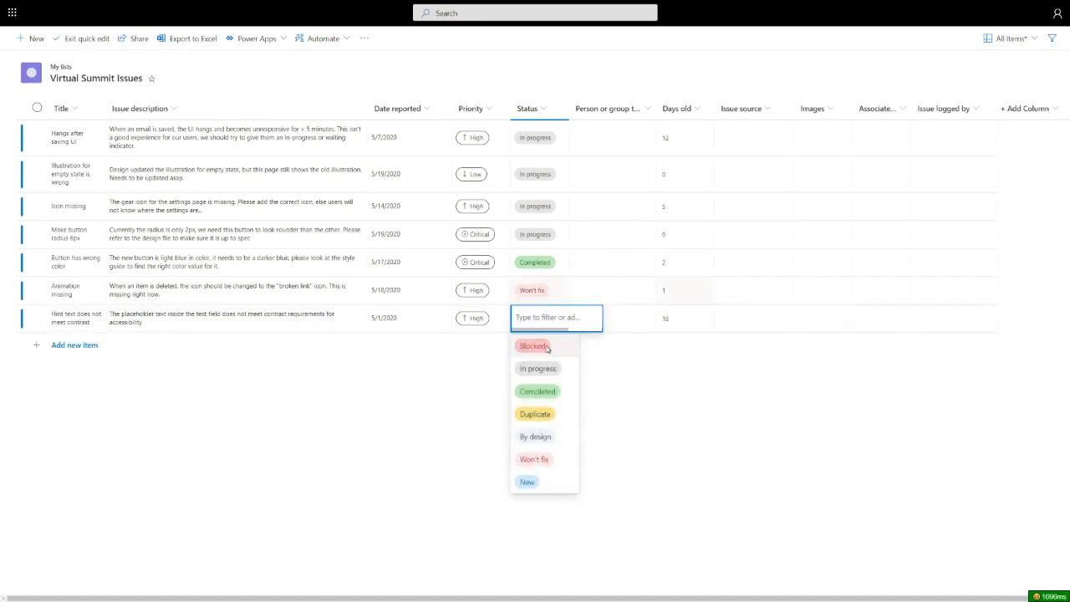
click(548, 347)
click(545, 206)
click(545, 206)
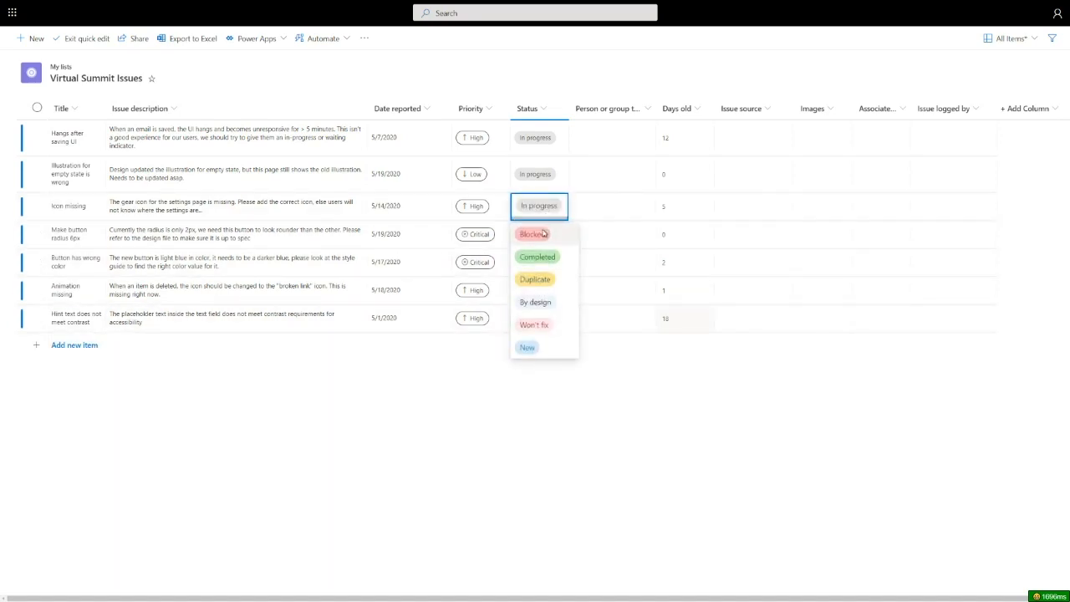
click(544, 234)
- Assign the Hangs after saving UI issue to the first team member and fill the assignment down through Make button radius 6px
click(587, 133)
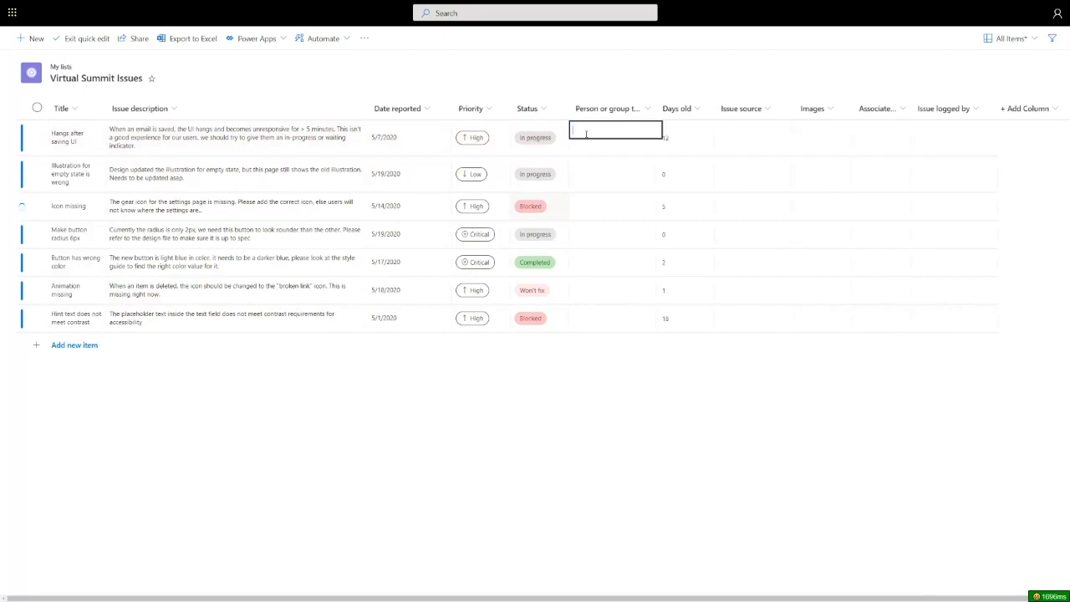
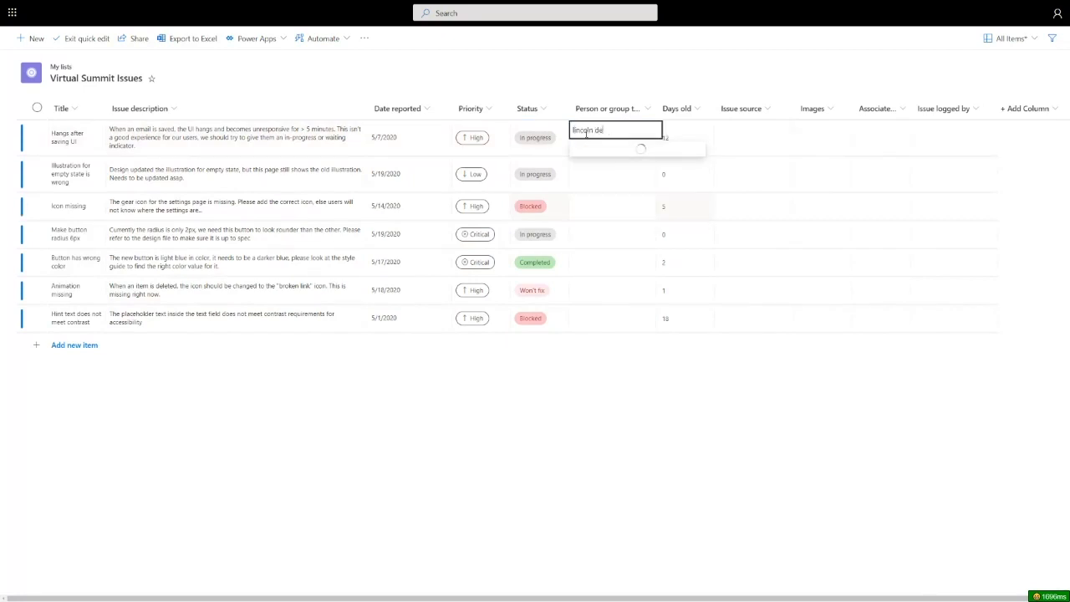
click(622, 154)
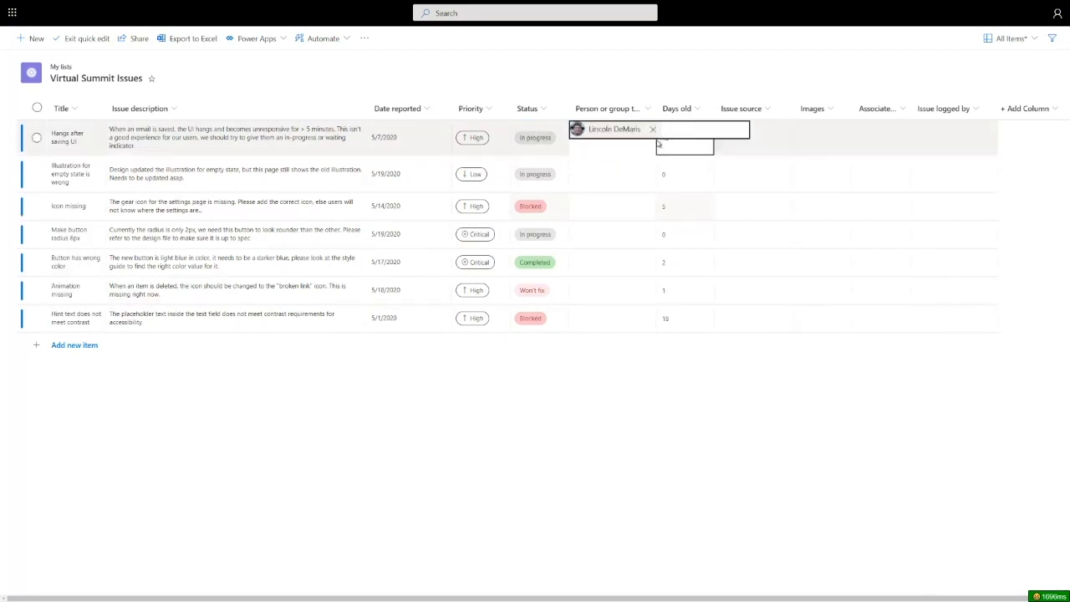
key(Return)
click(643, 147)
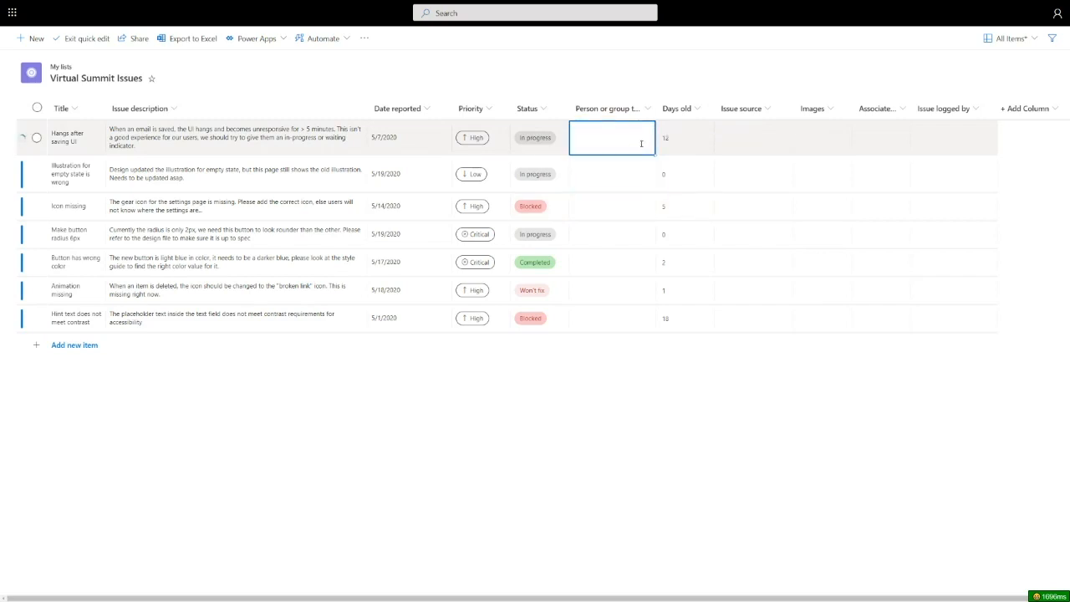
drag(655, 155, 640, 231)
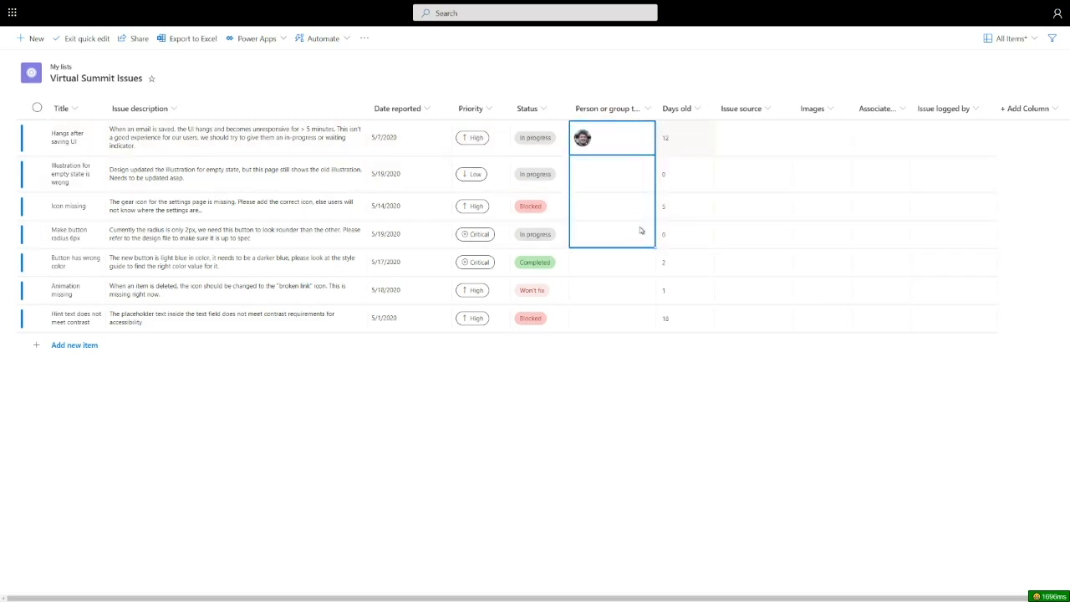
- Assign the Animation missing issue to a second team member and fill the assignment down to Hint text does not meet contrast
click(633, 293)
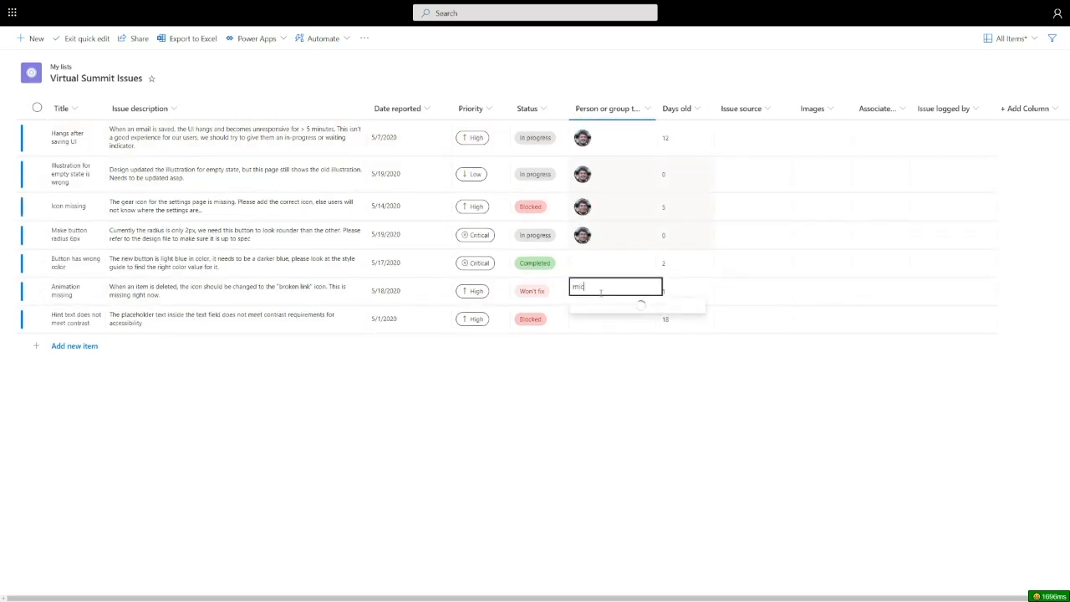
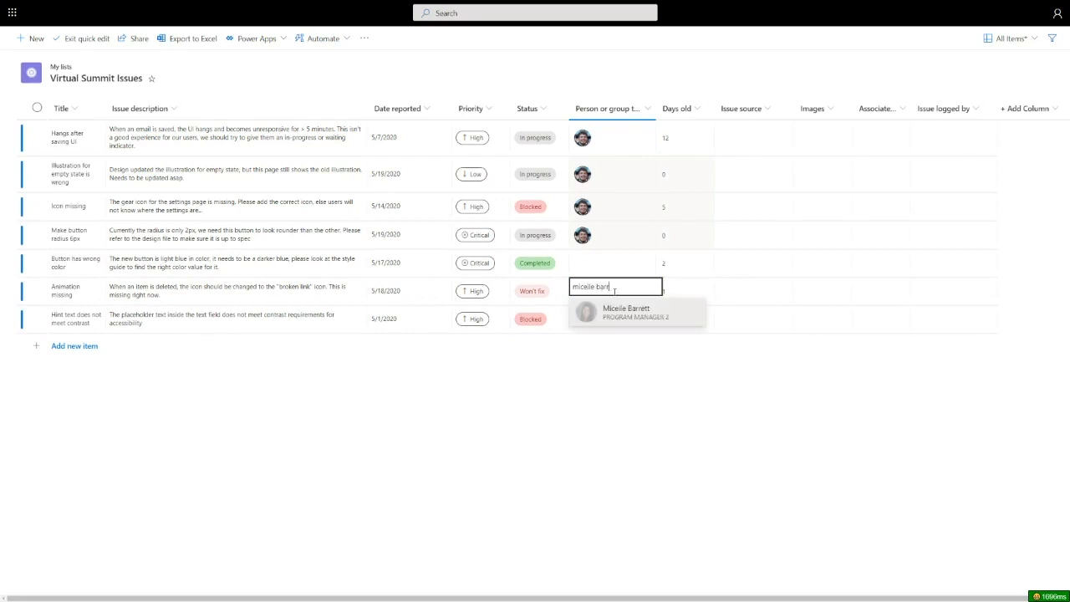
click(623, 311)
key(Return)
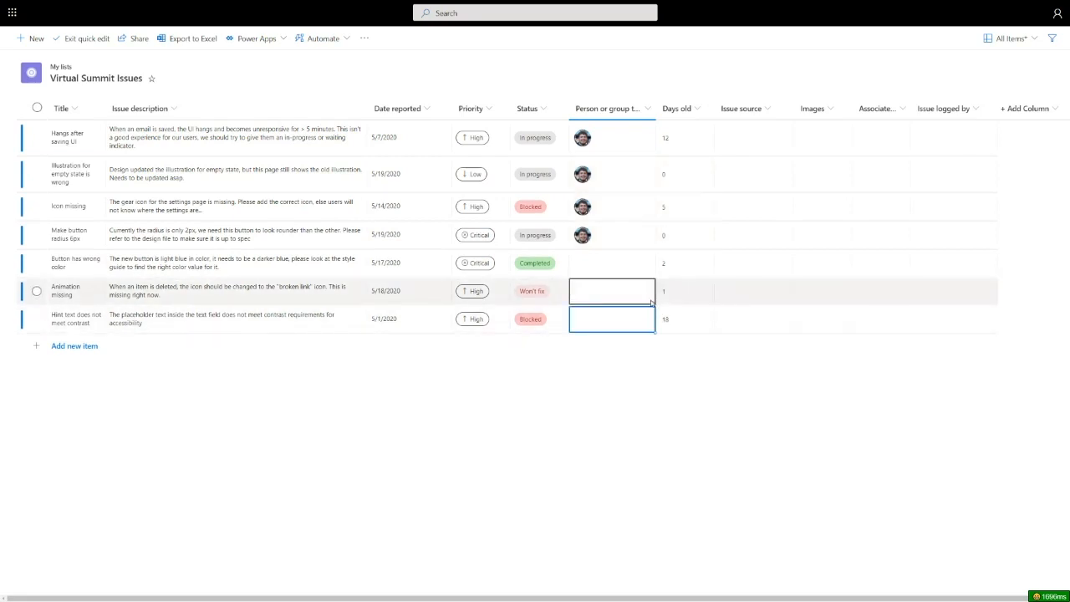
click(647, 295)
drag(655, 307, 613, 340)
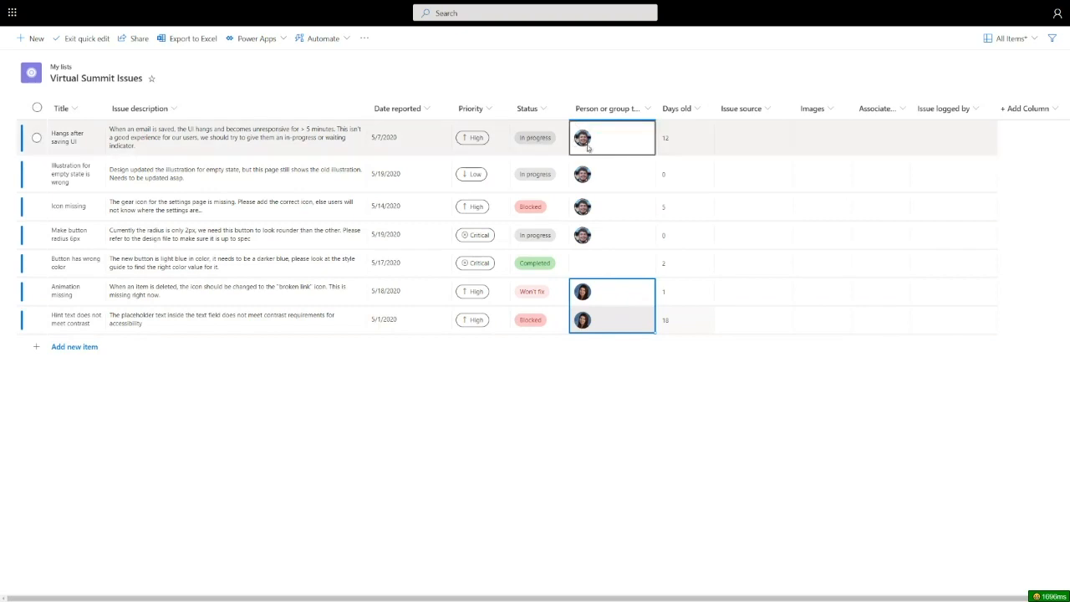
- Narrow the column for the assigned person or group, and widen the Title column so each title fits on one line
drag(656, 109, 627, 109)
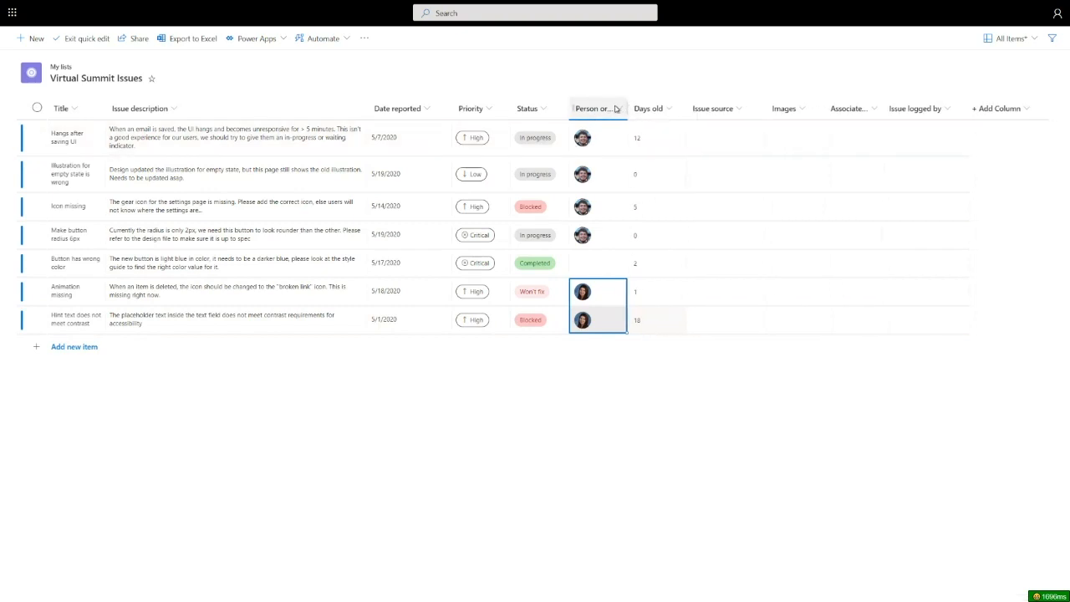
click(595, 111)
click(591, 374)
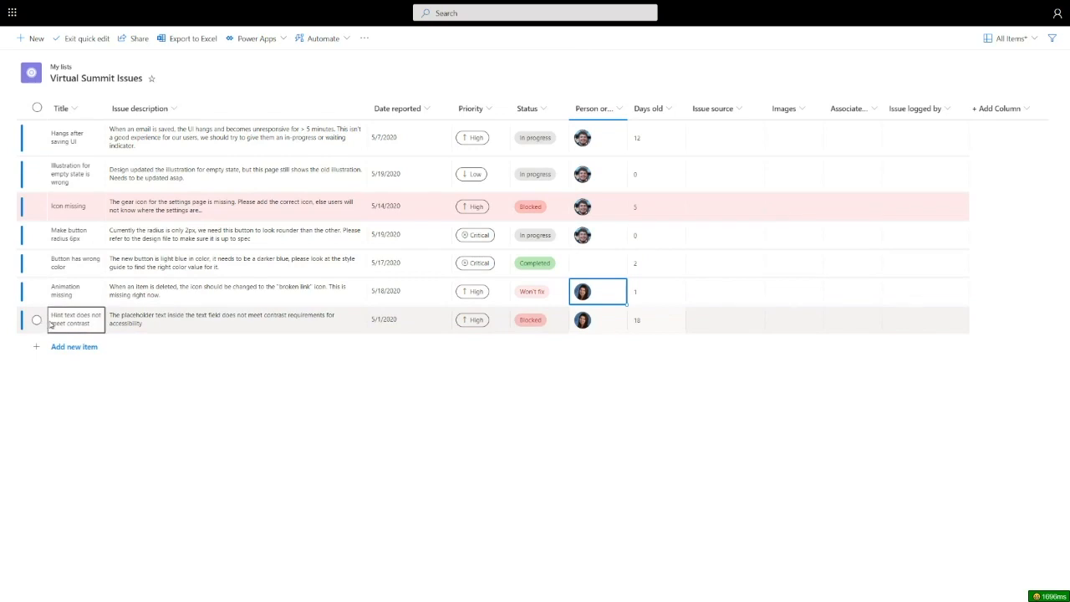
double_click(107, 110)
double_click(152, 109)
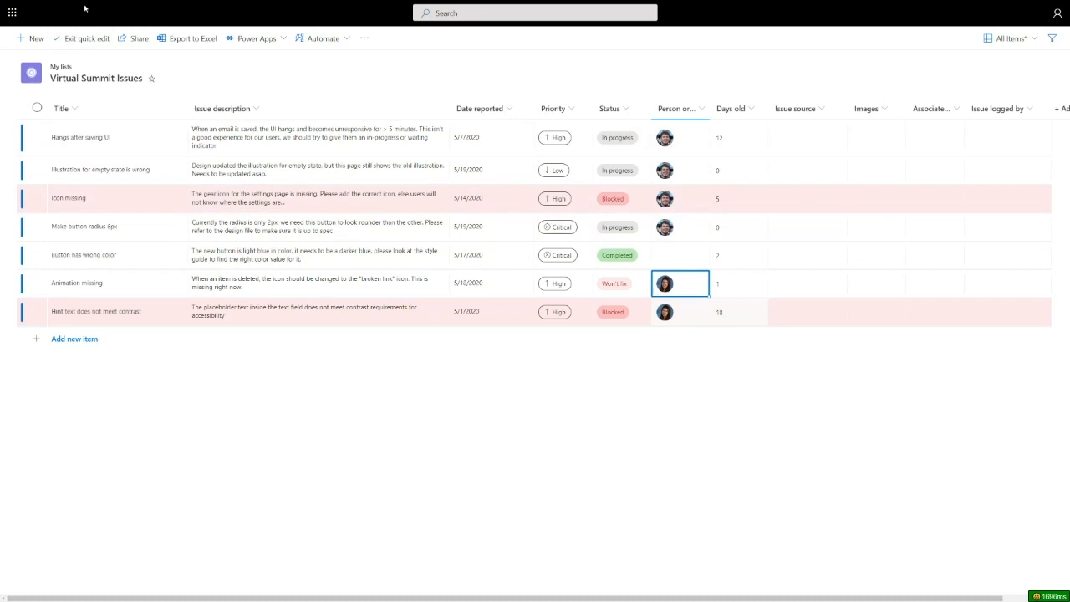
- Exit quick edit and open the details of the Animation missing item
click(89, 38)
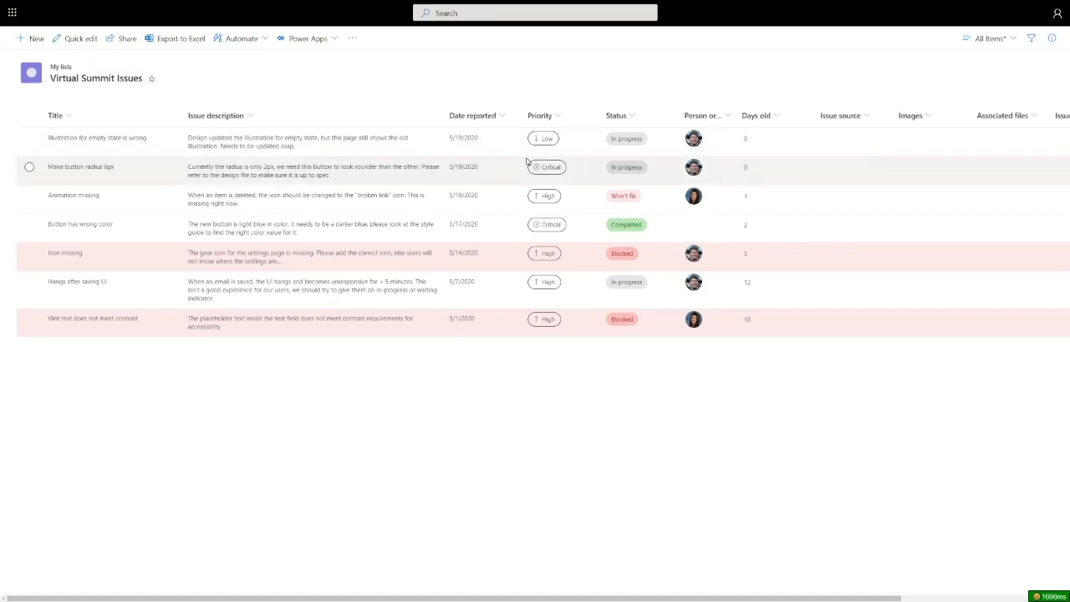
click(122, 204)
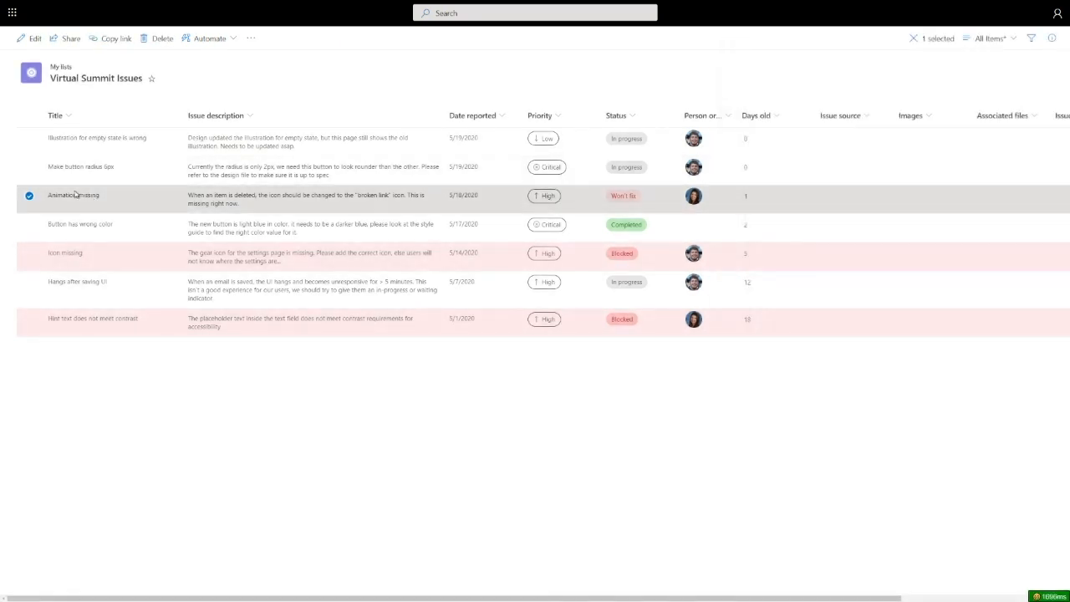
click(76, 195)
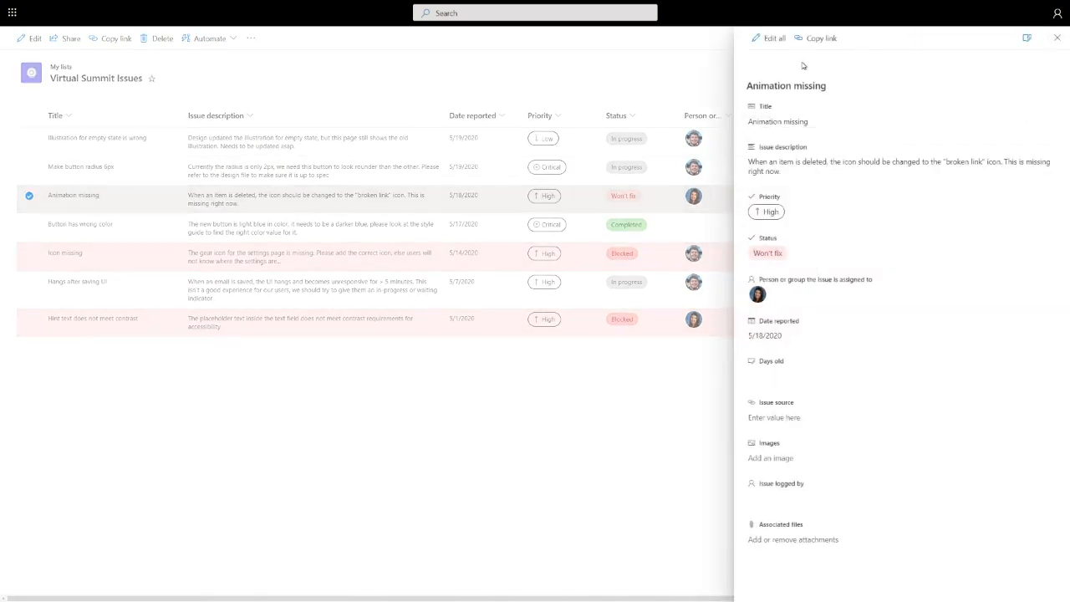
- Add the iconmissing.png picture to the Images field of the Animation missing item
click(786, 462)
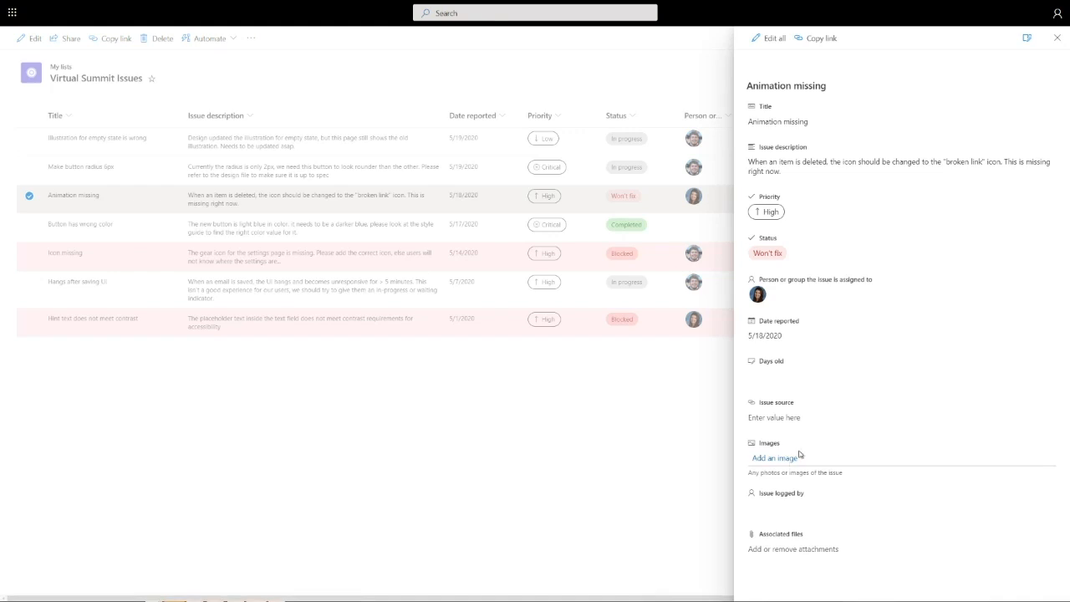
click(799, 456)
click(152, 74)
double_click(151, 75)
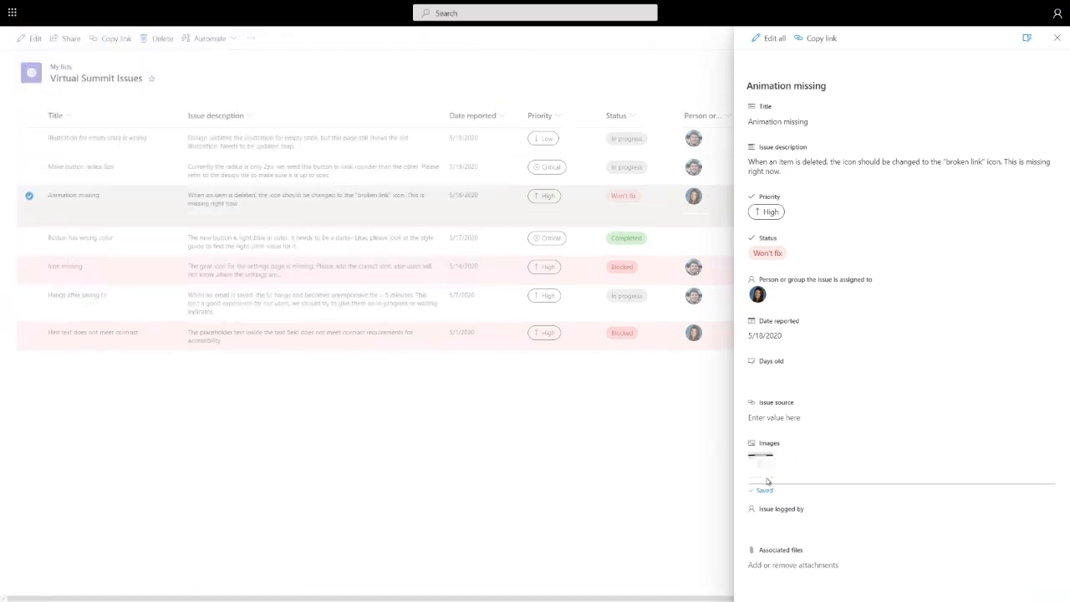
- View the Animation missing item's picture at full size, close its browser tab and return to the full-screen list
click(678, 453)
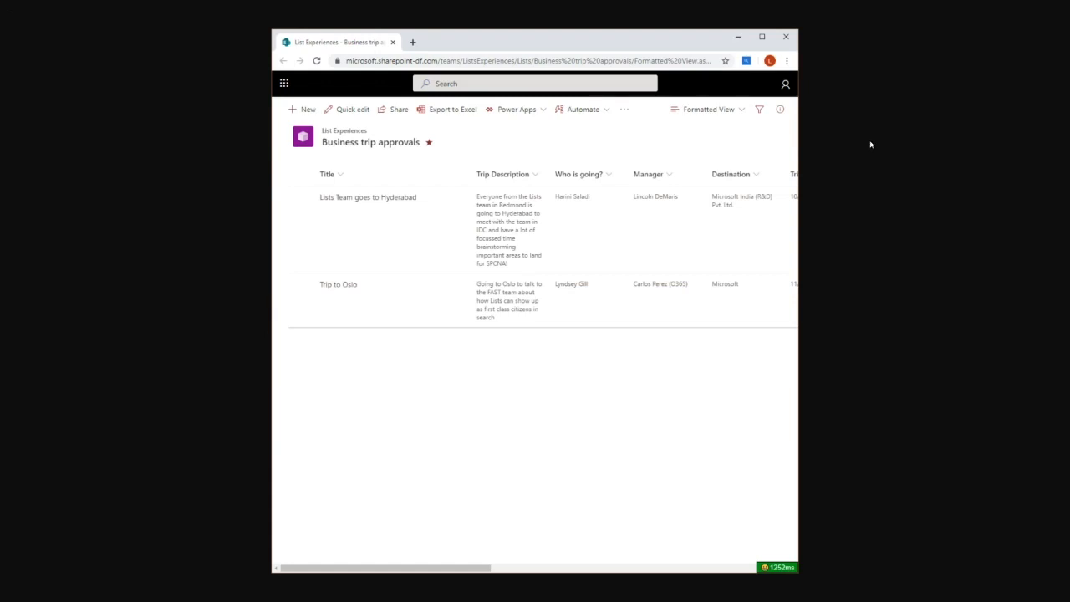
key(F11)
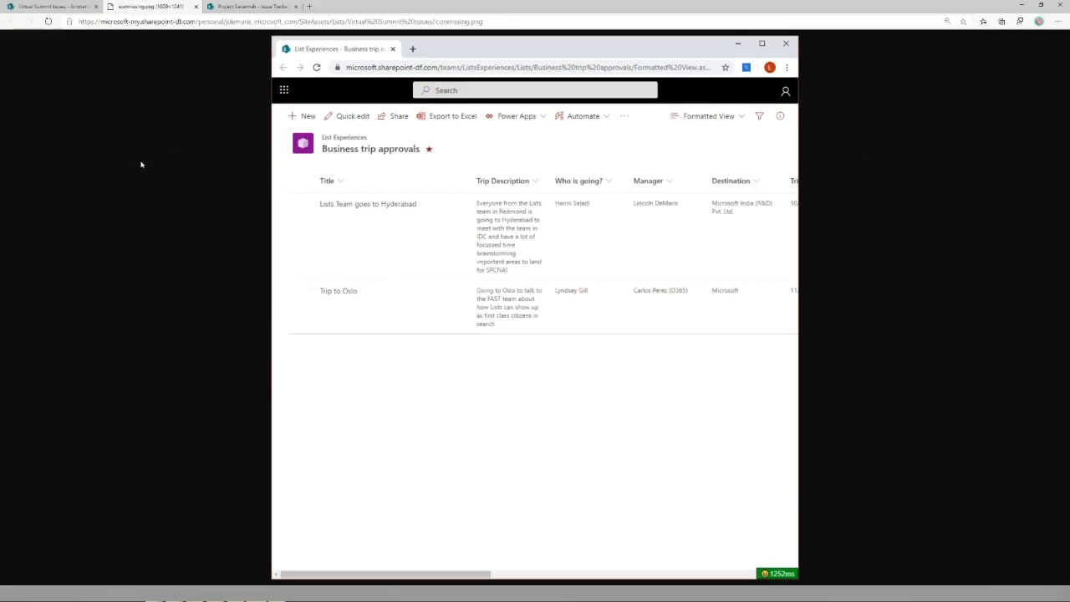
key(ctrl+w)
key(F11)
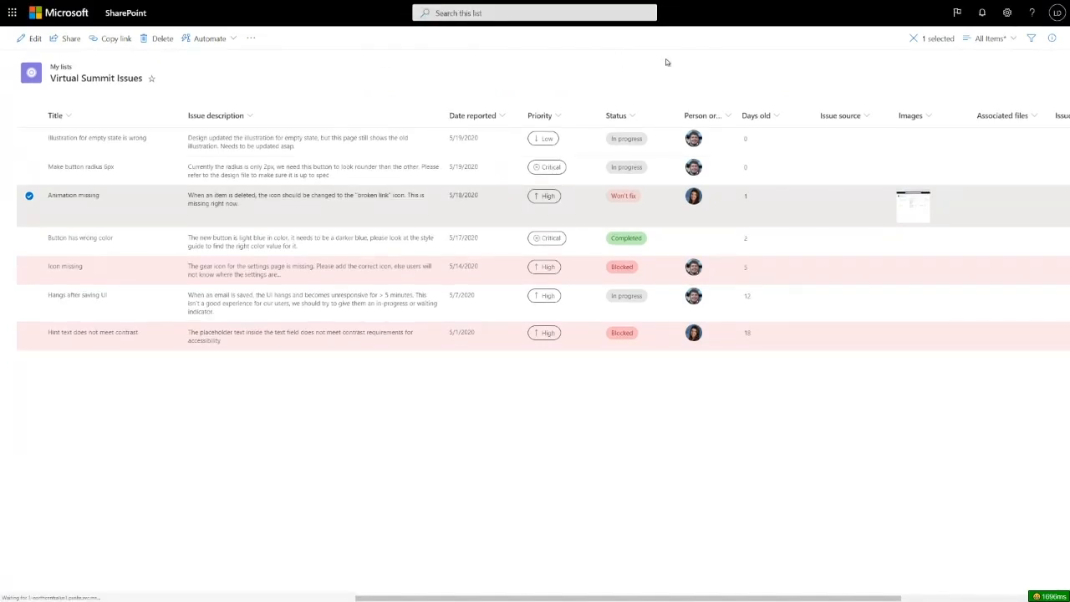
- Deselect the Animation missing item and open the Virtual Summit Issues list in quick edit
click(996, 42)
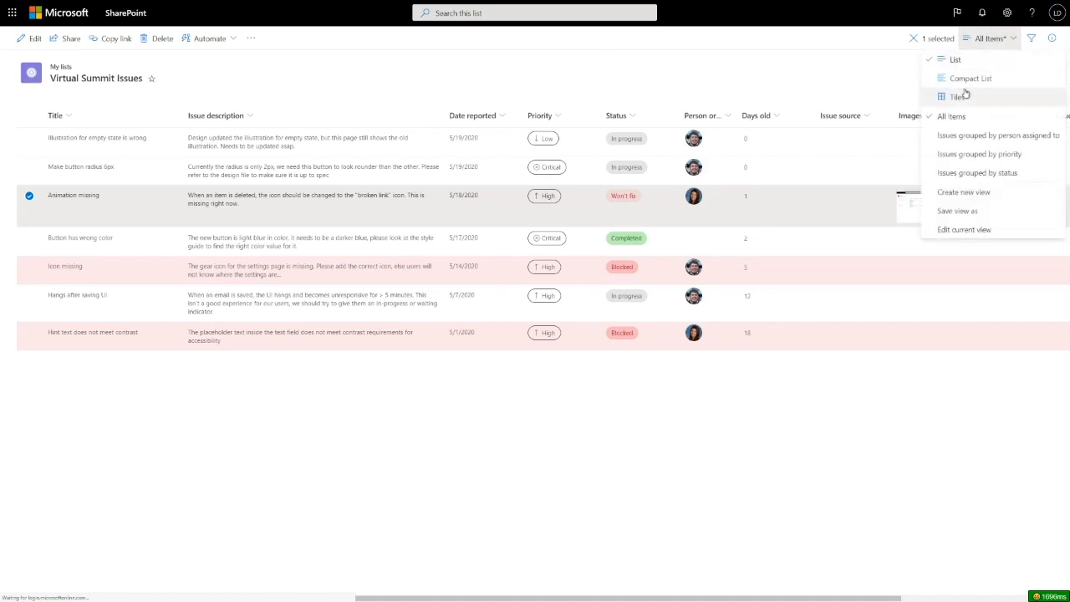
click(77, 52)
click(142, 51)
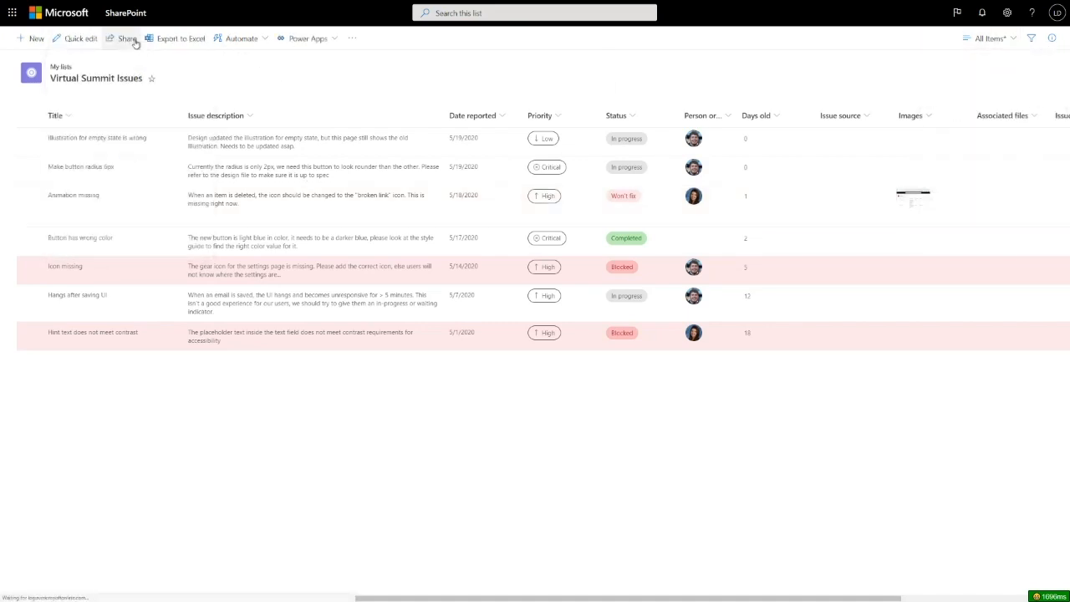
click(81, 38)
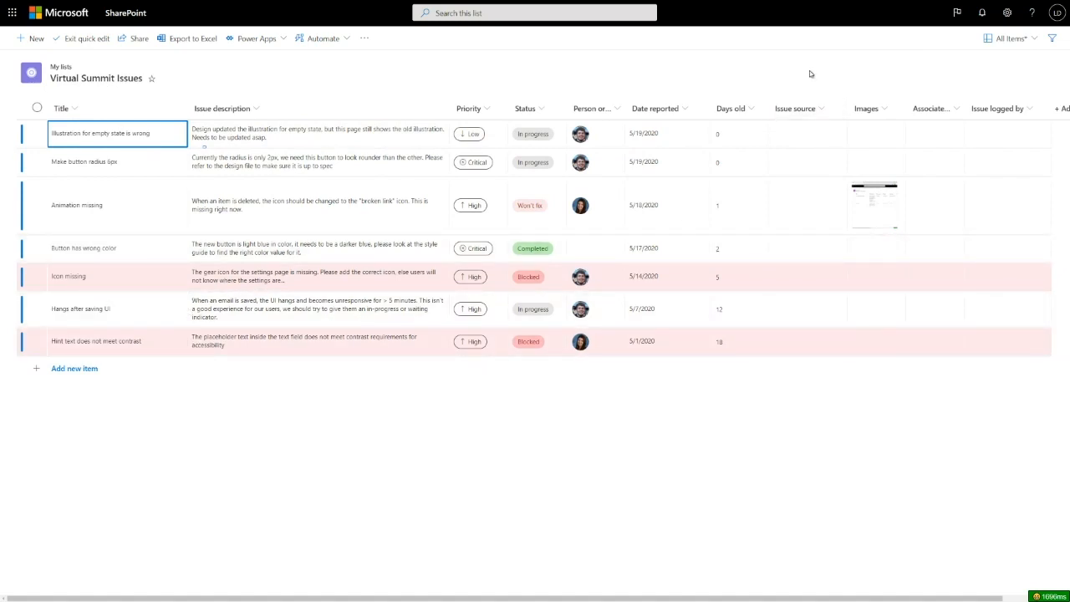
- Save the list's current column layout under the existing view name All Items
click(1009, 39)
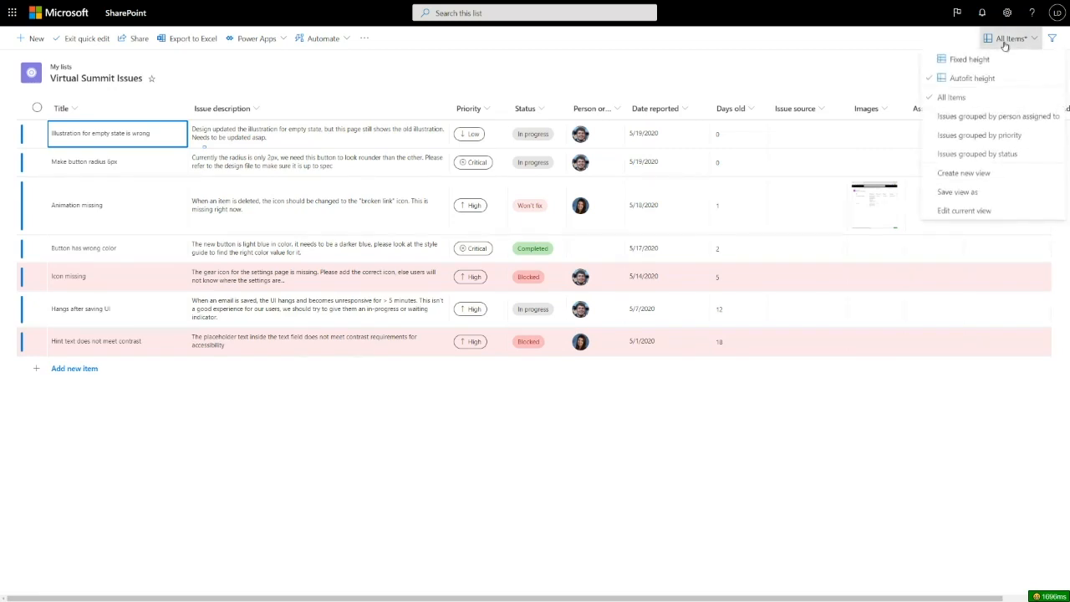
click(960, 192)
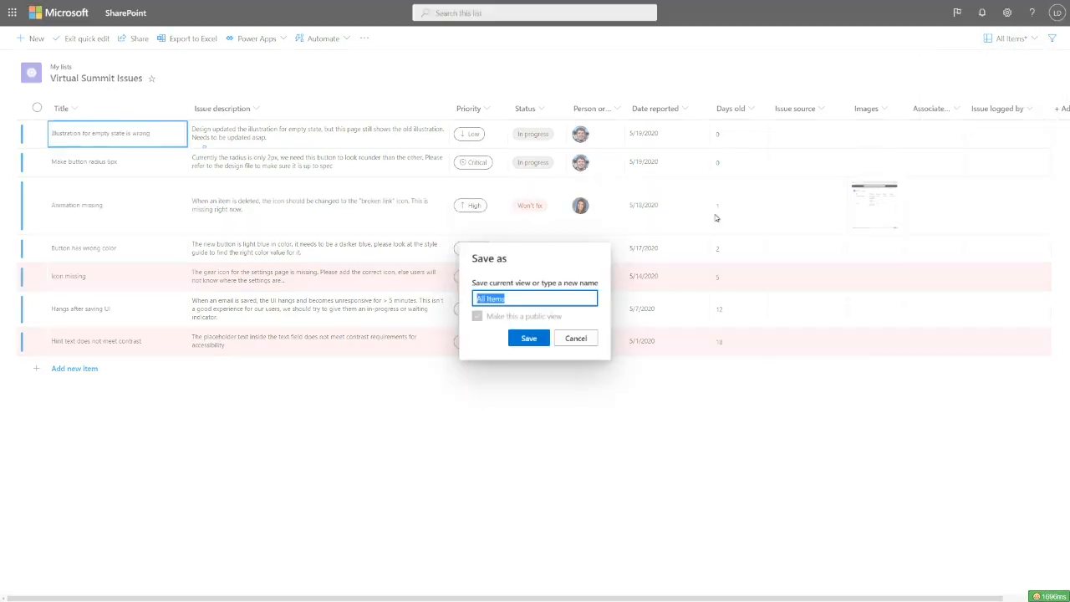
key(Return)
click(532, 167)
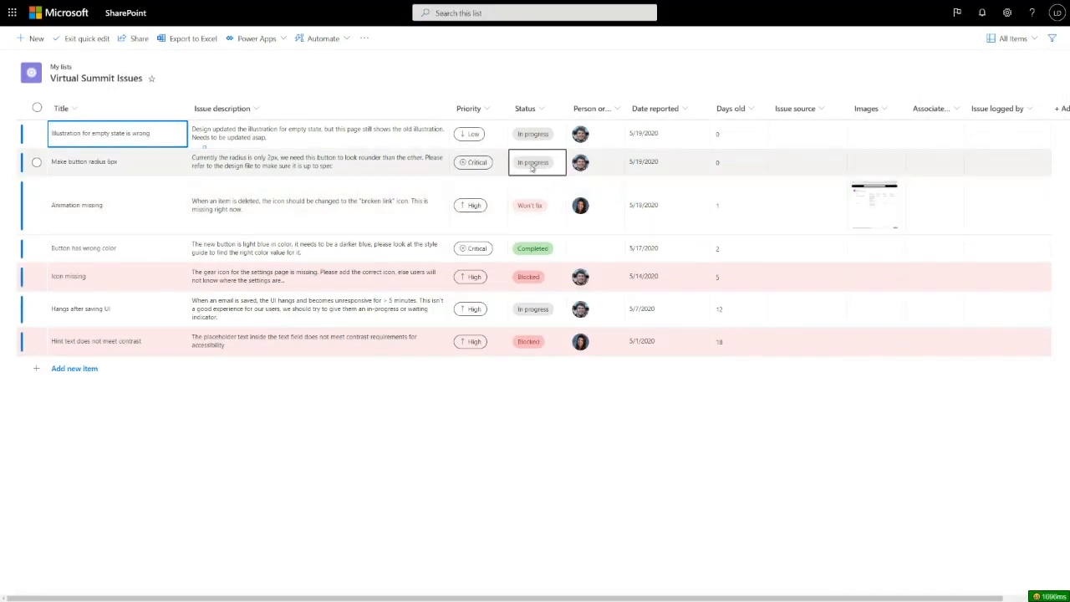
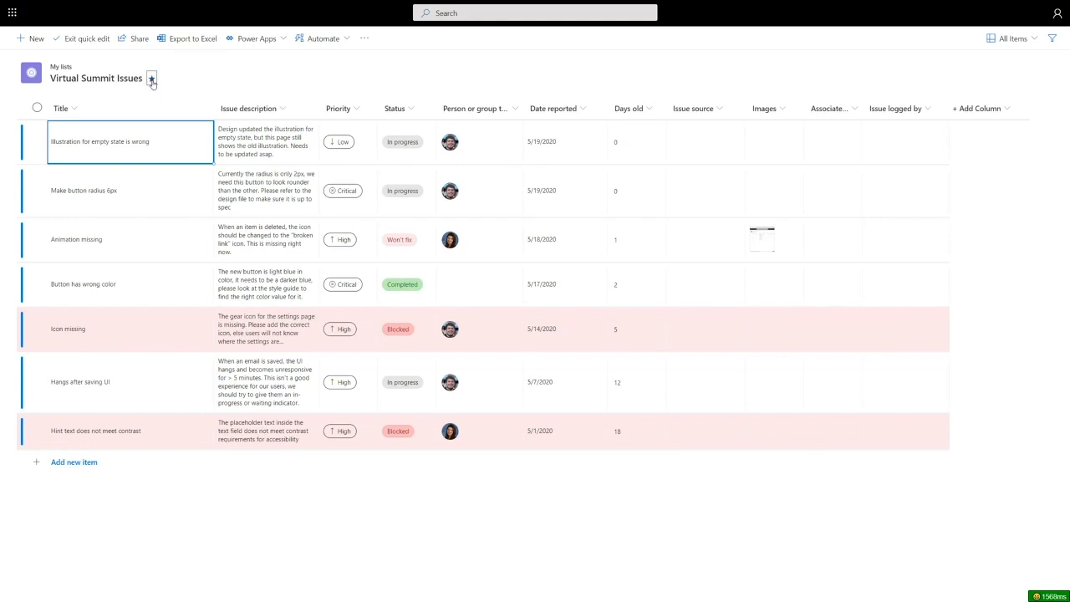
- Leave quick edit and open the formatting options for the Priority column
click(77, 39)
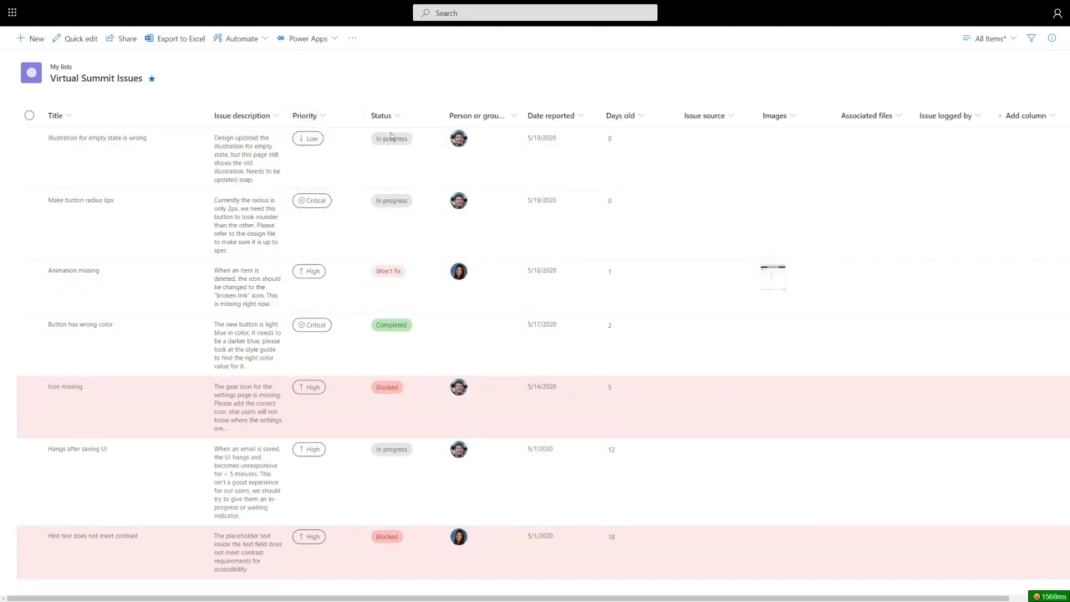
click(323, 119)
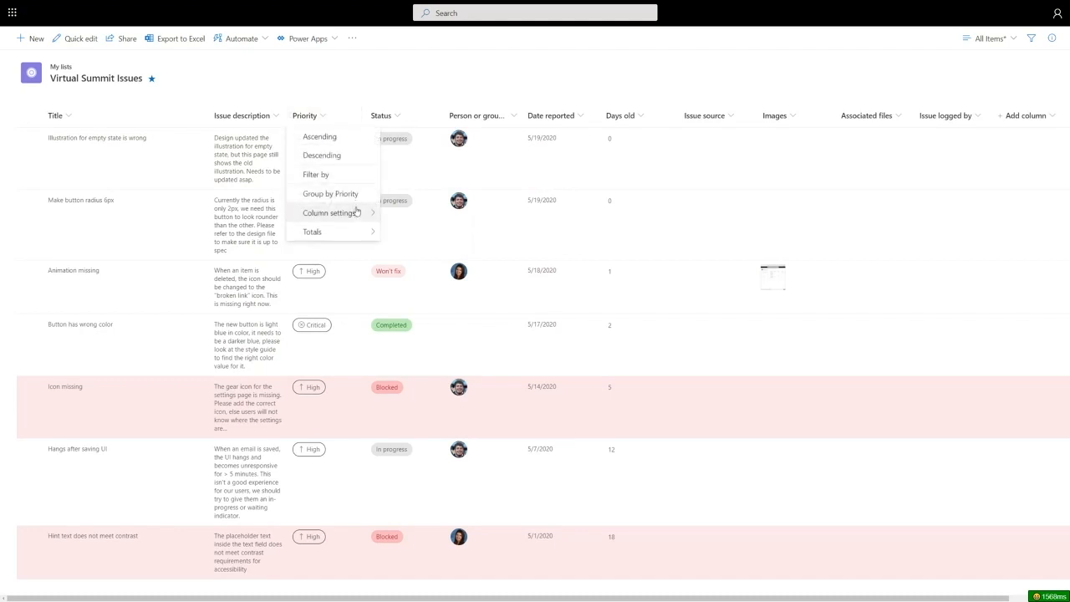
mouse_move(358, 213)
click(437, 234)
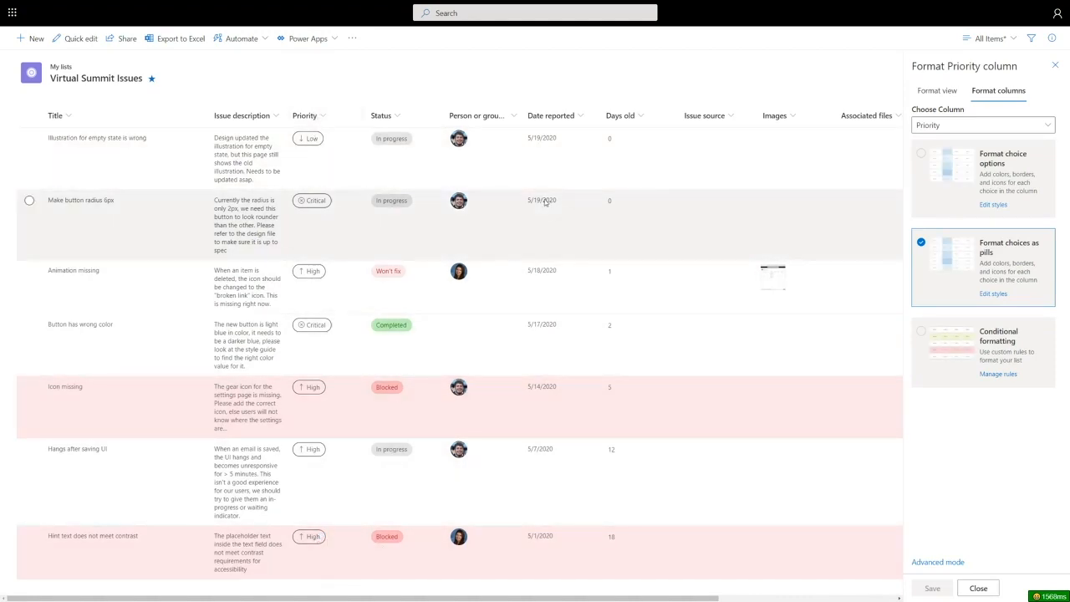
click(325, 117)
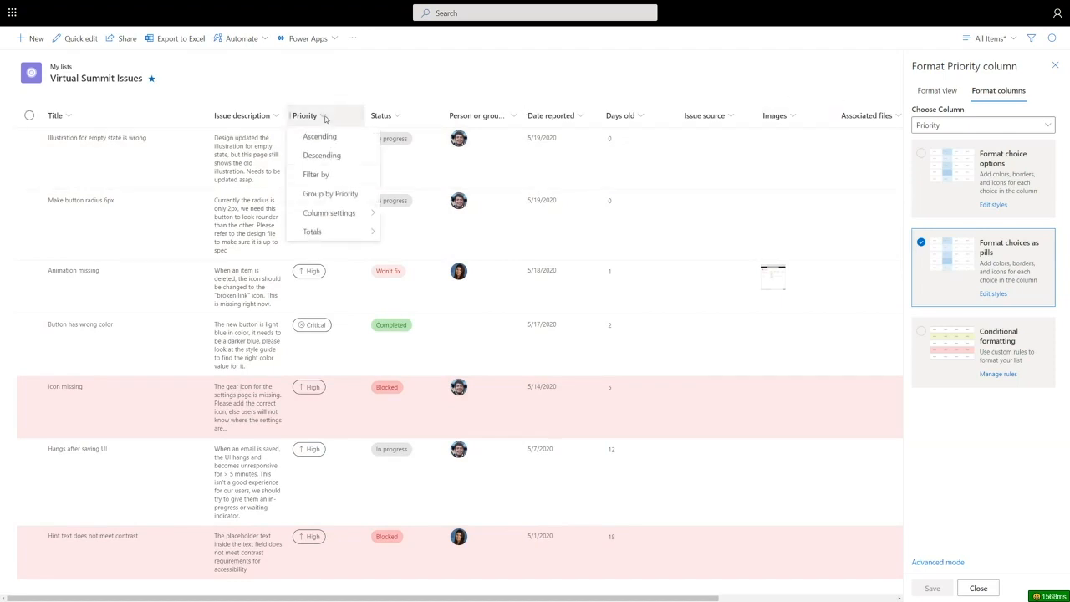
mouse_move(329, 213)
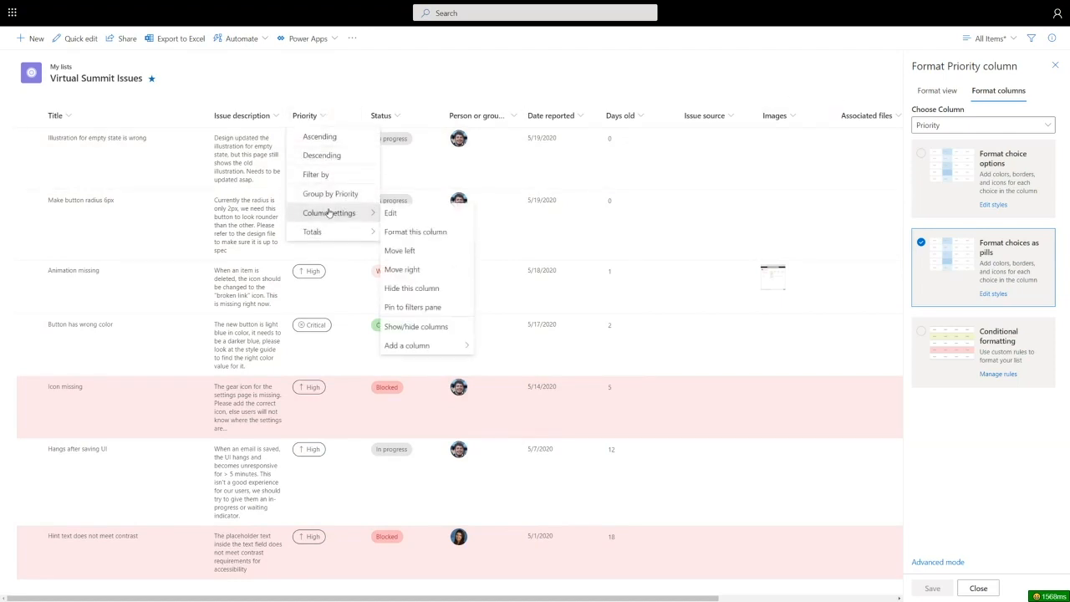
click(416, 231)
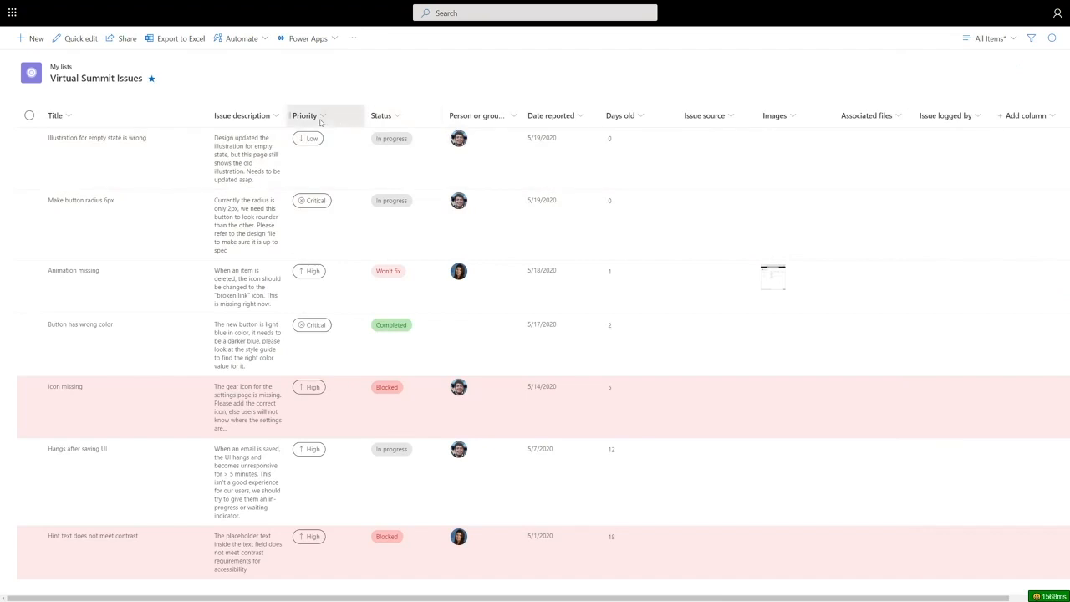
click(320, 122)
mouse_move(334, 213)
click(436, 232)
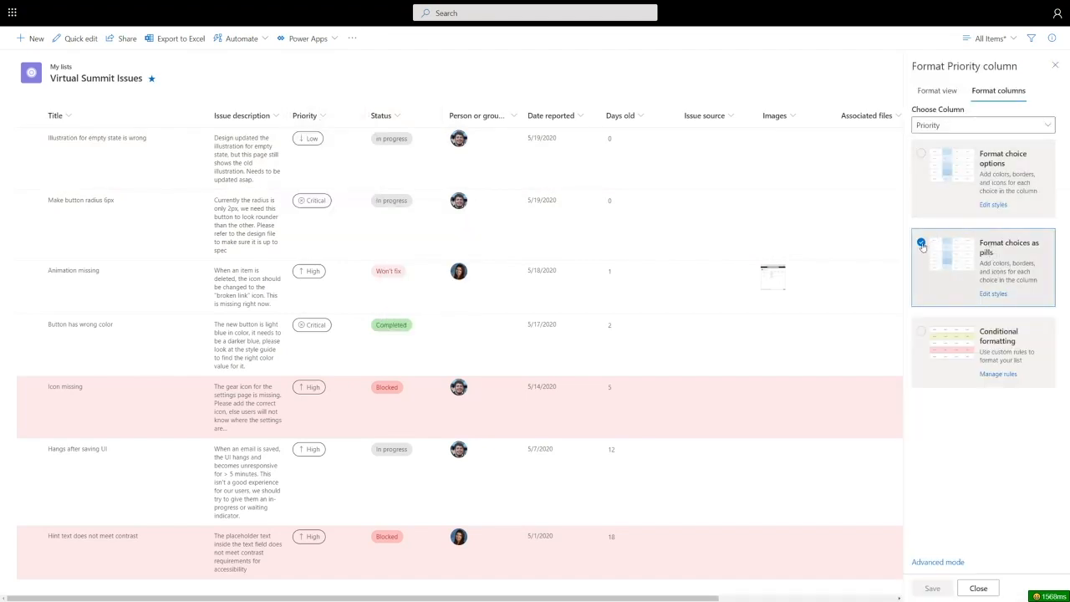
- Set the Priority column's High pill to the darkest orange fill and save the column formatting
click(994, 294)
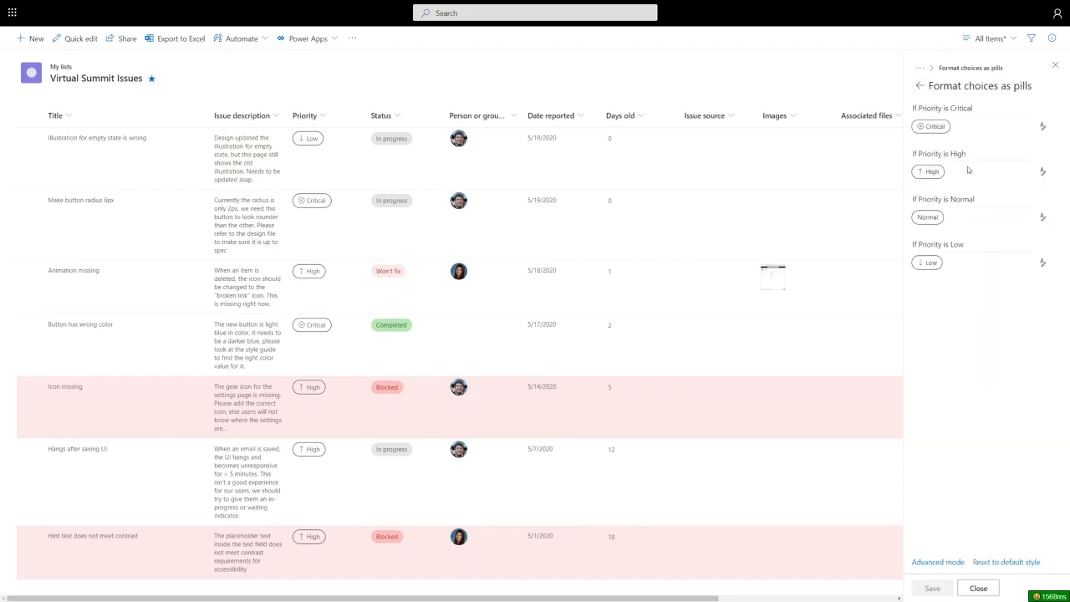
click(1043, 171)
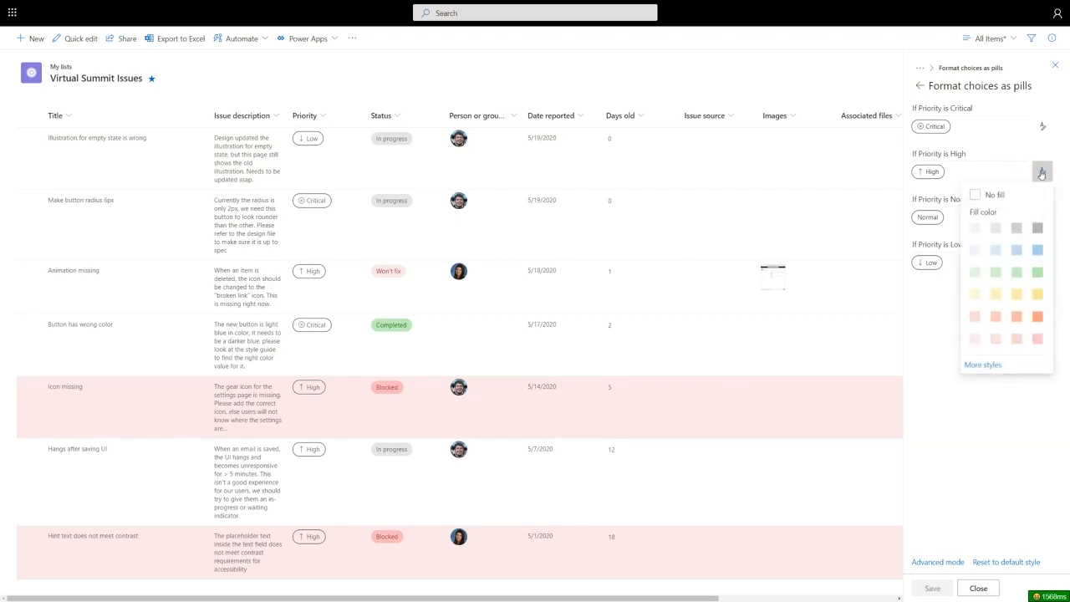
click(1038, 316)
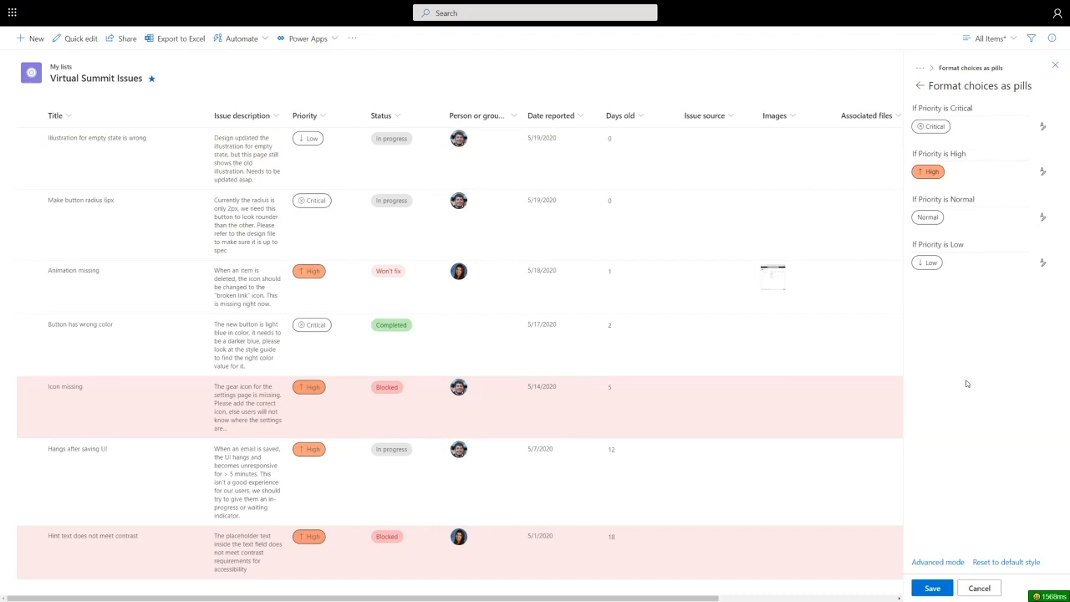
click(932, 588)
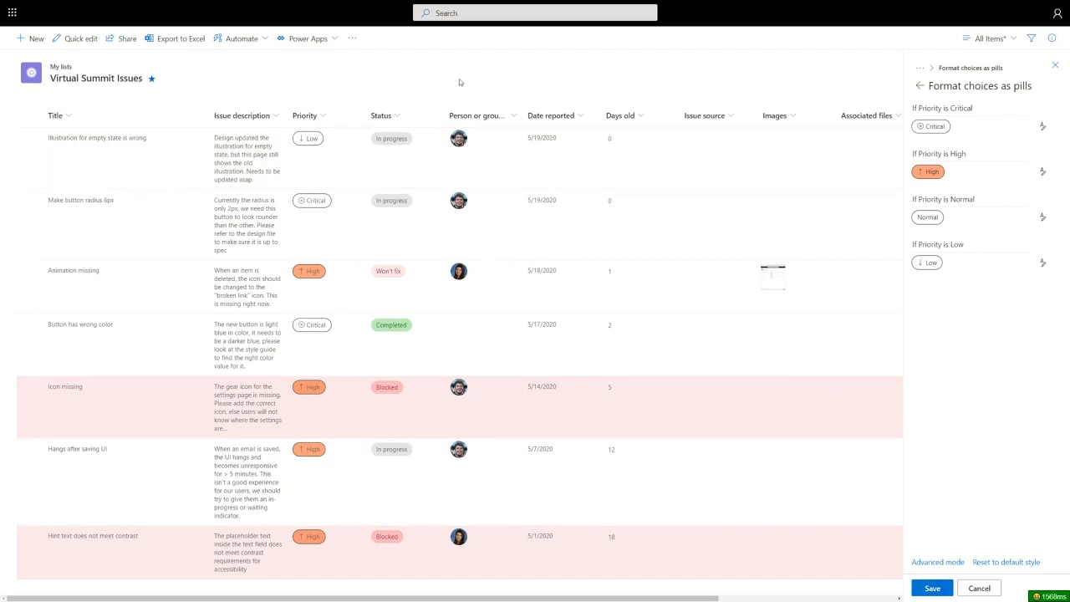
- Try the Format choice options style on the Status column in place of its pills
click(383, 115)
mouse_move(408, 214)
click(495, 234)
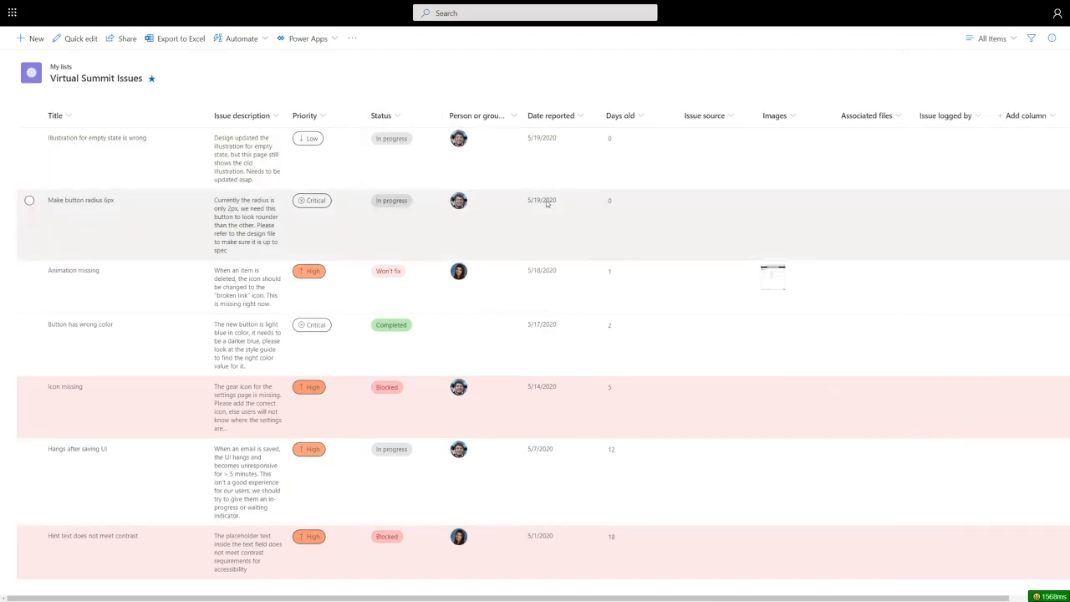
click(390, 118)
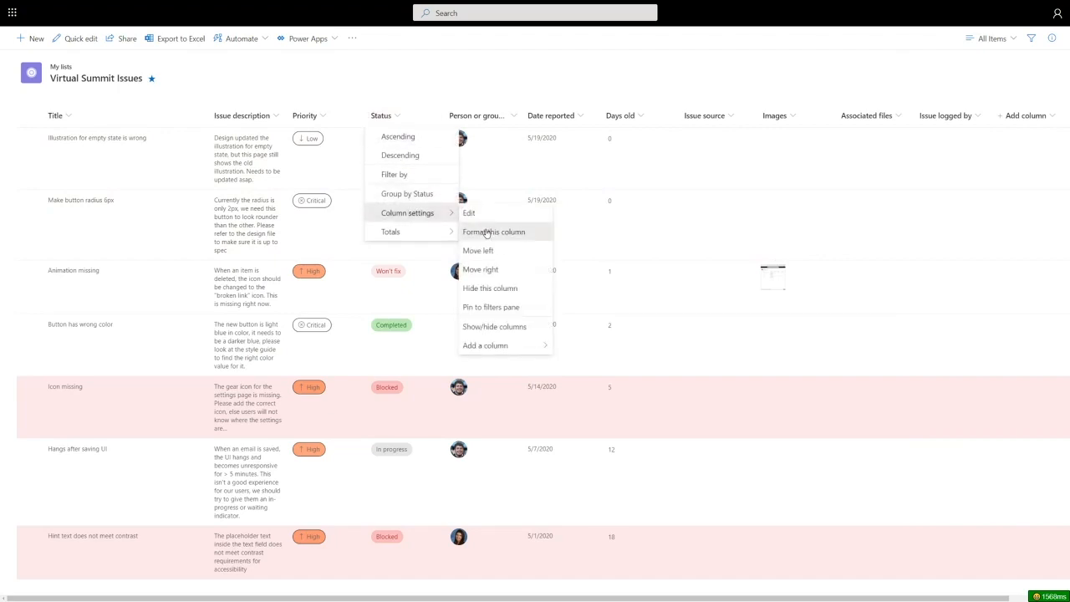
click(494, 233)
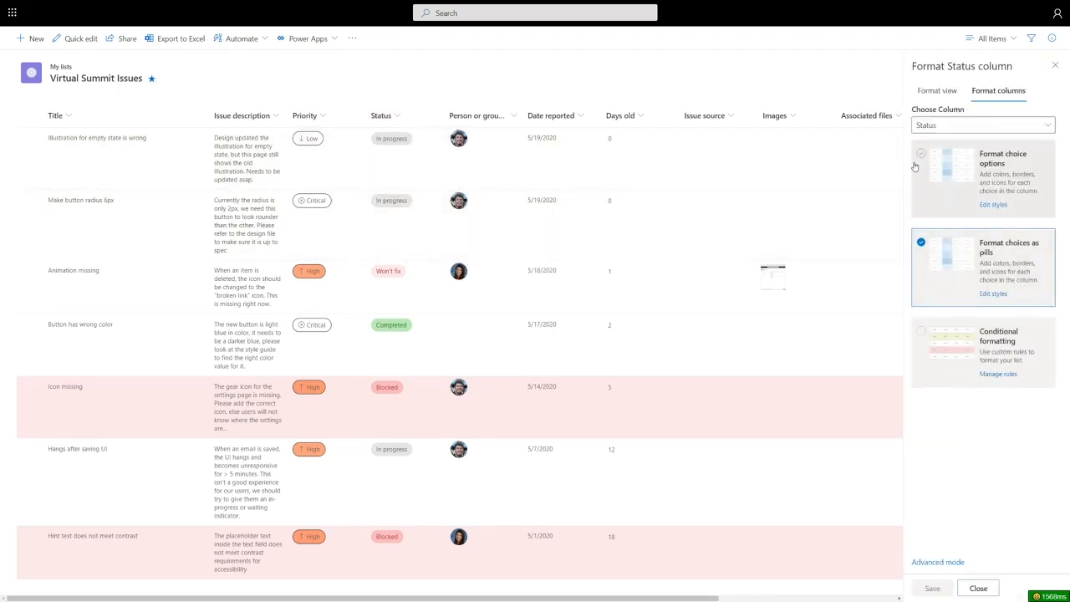
click(920, 163)
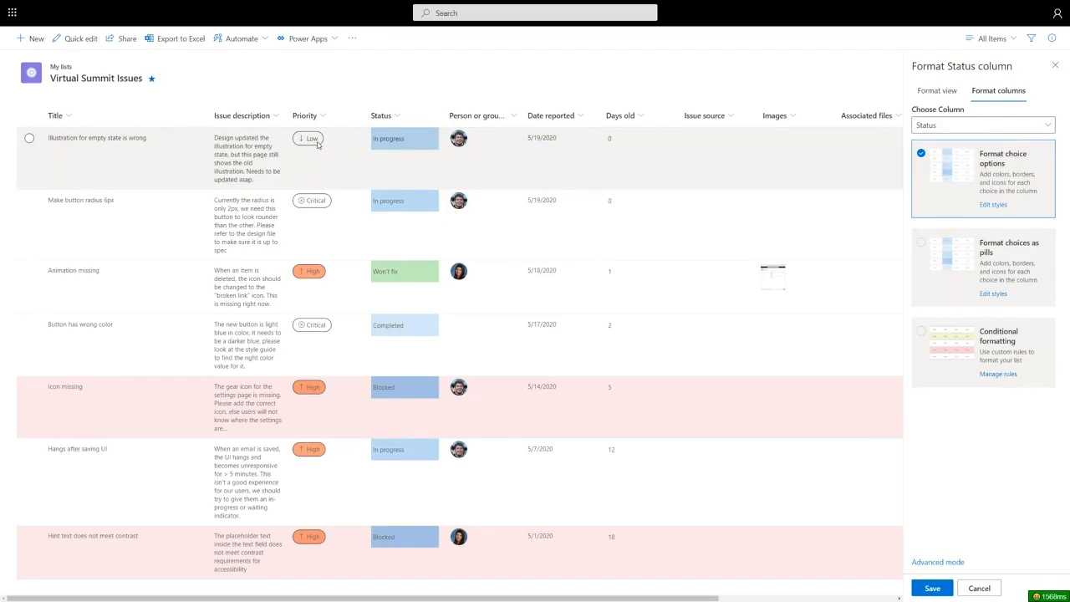
- Return the Status column to Format choices as pills, save the formatting and close it
click(922, 246)
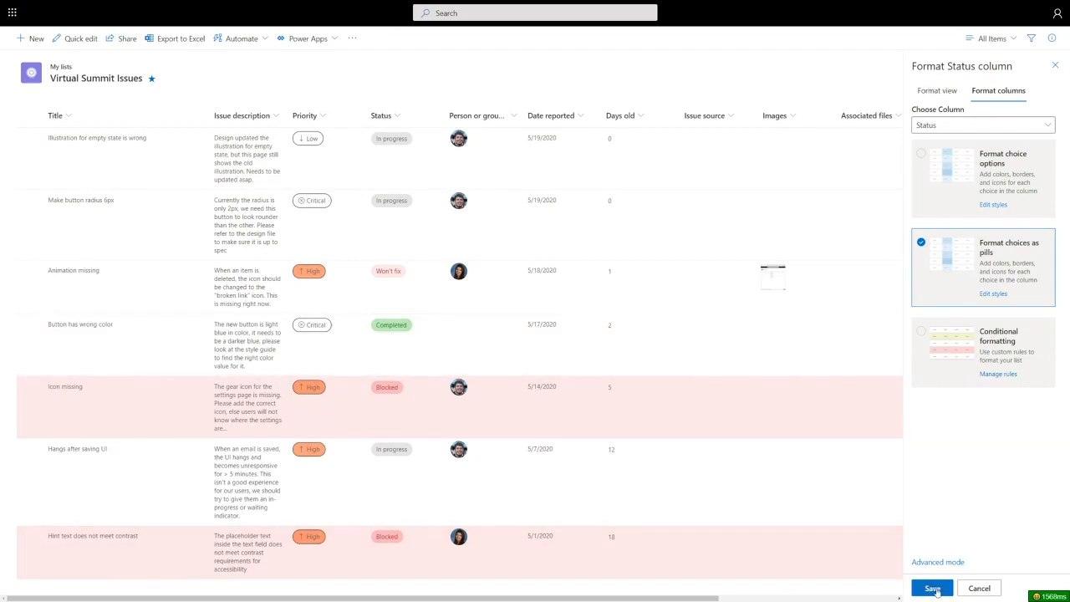
click(937, 591)
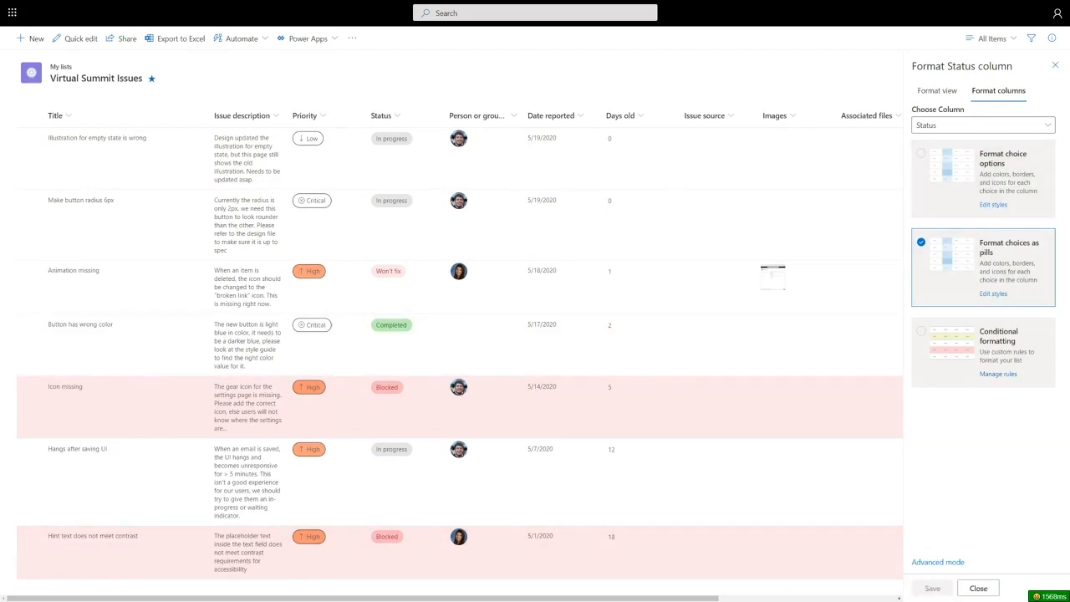
click(978, 588)
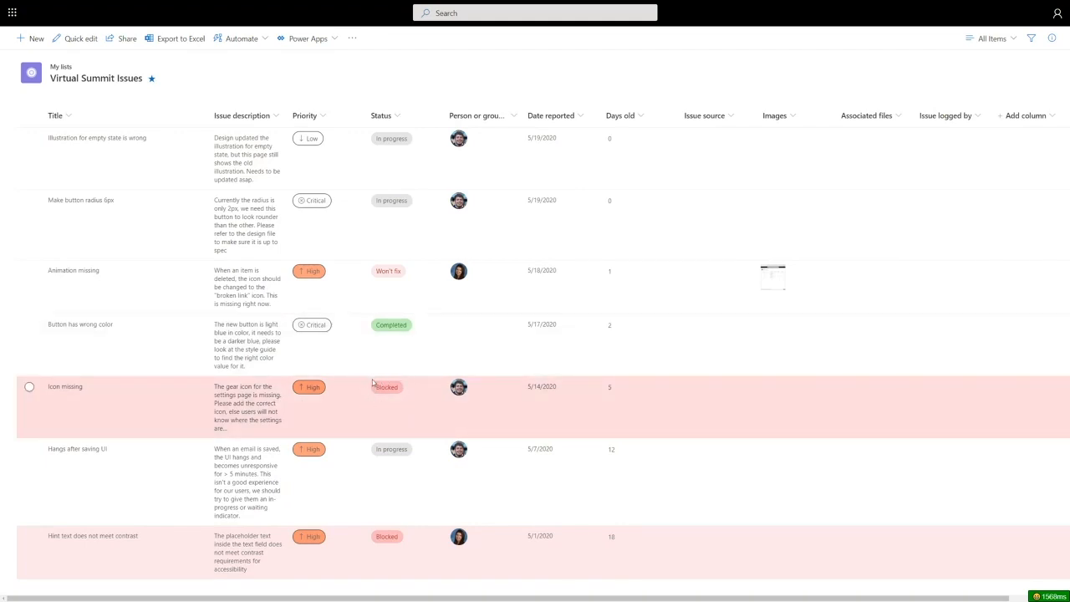
- Delete the All Items view's conditional formatting rule that highlights items whose Status is equal to Blocked
click(987, 38)
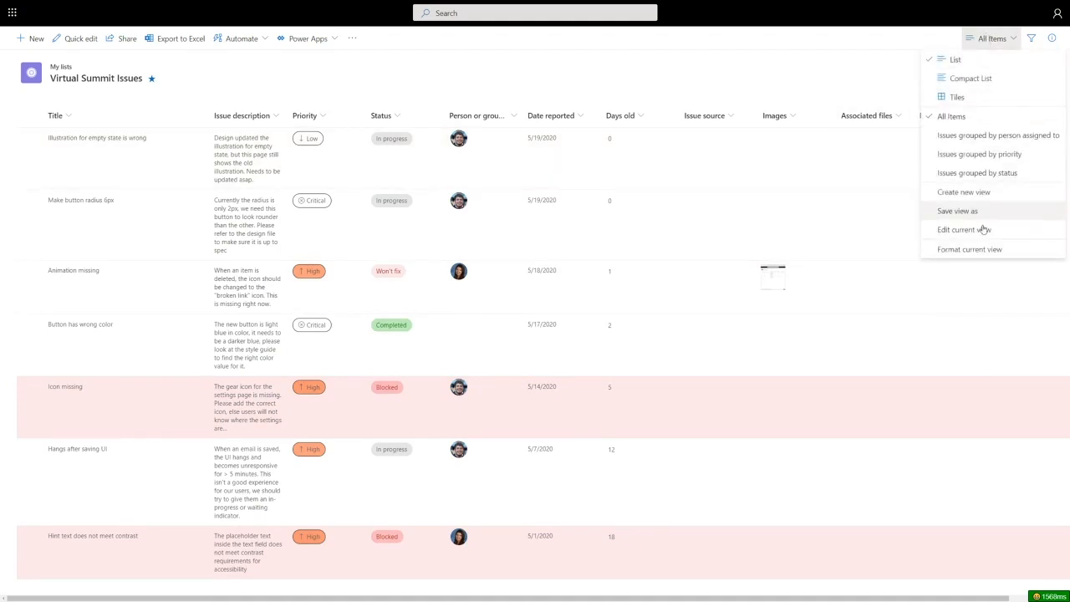
click(987, 249)
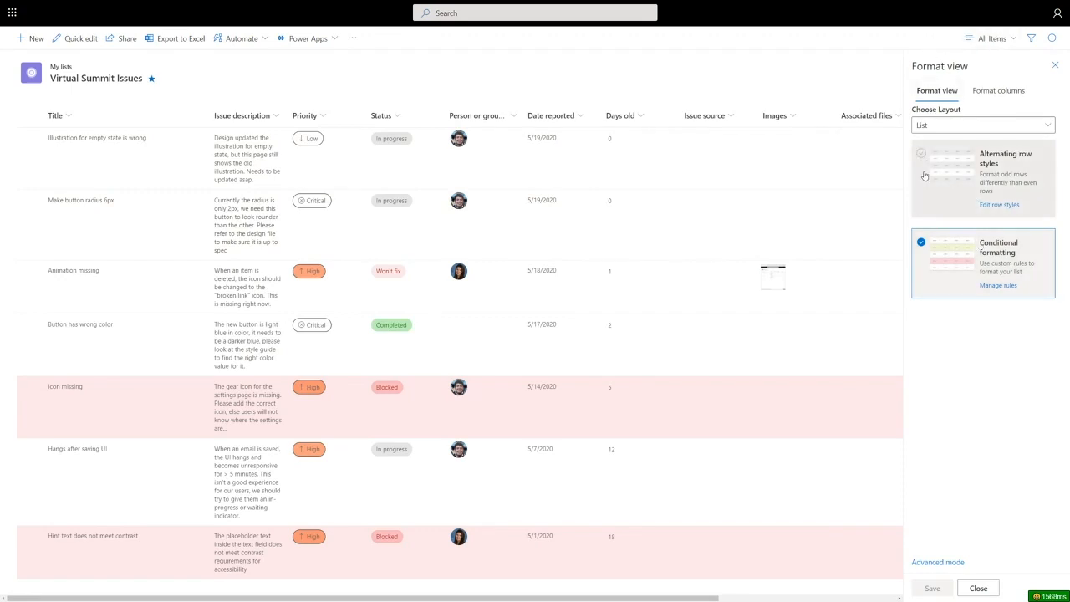
click(1005, 288)
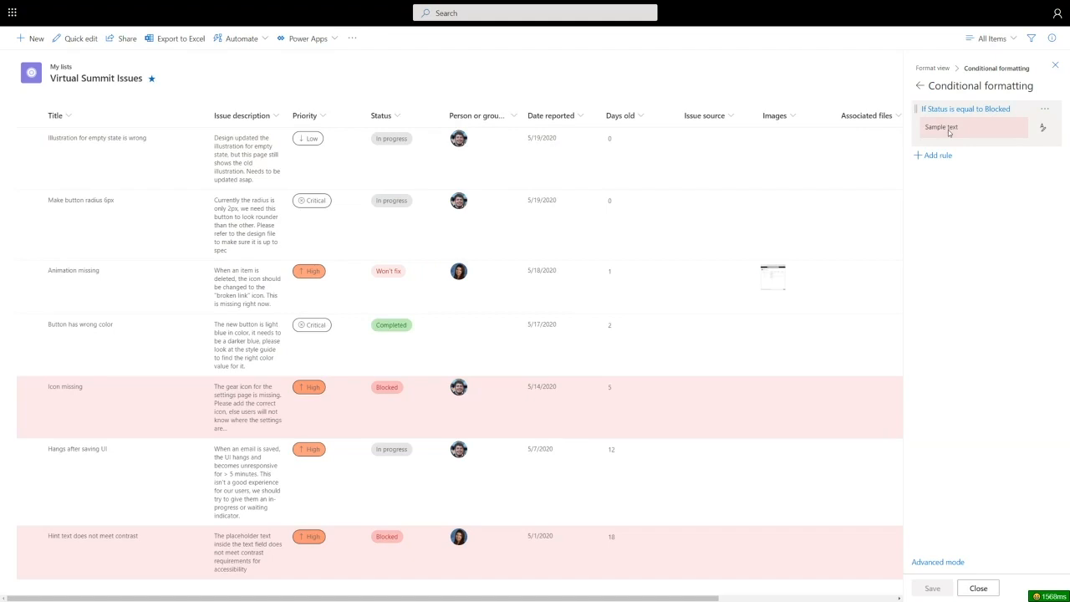
click(1045, 108)
click(1010, 144)
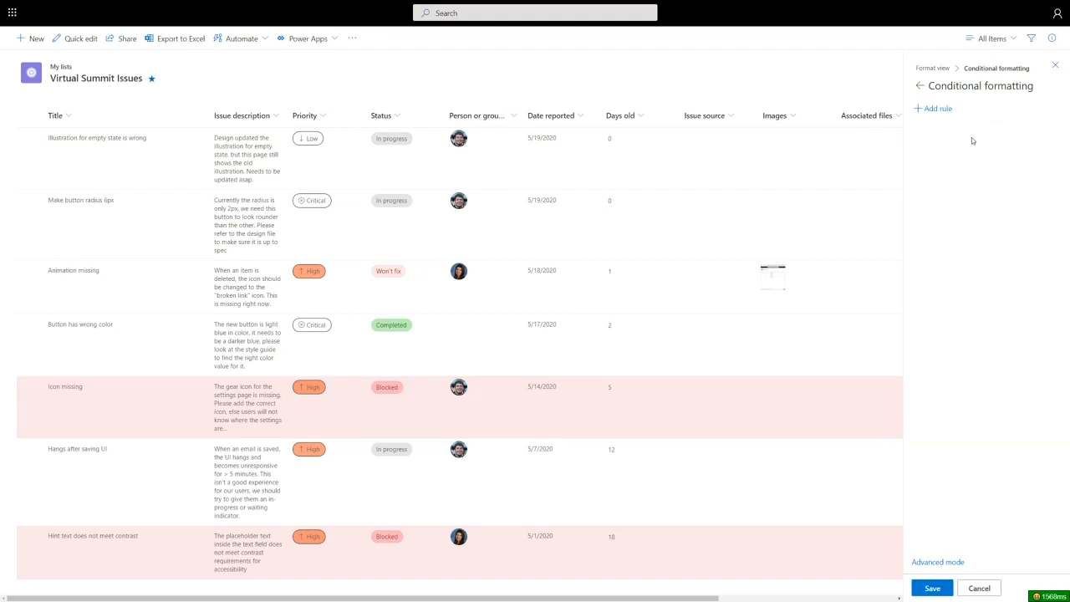
- Create a conditional formatting rule for the view with the condition Priority is equal to High
click(938, 111)
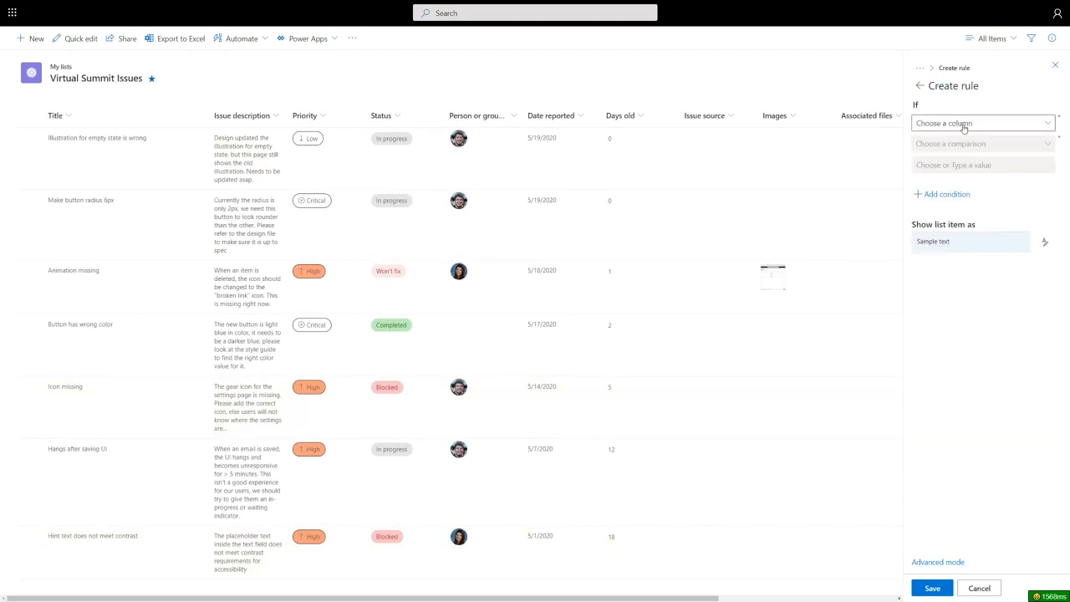
click(964, 125)
click(948, 141)
click(970, 146)
click(953, 159)
click(955, 165)
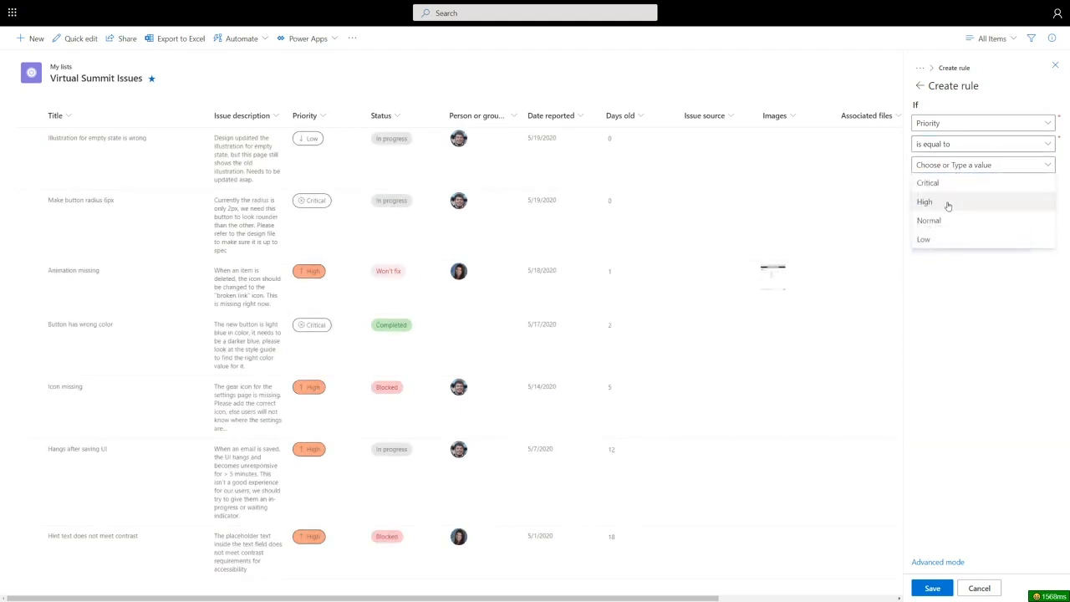
click(949, 203)
- Add the alternative condition Or if Priority is equal to Critical, and give the rule a light yellow fill
click(949, 195)
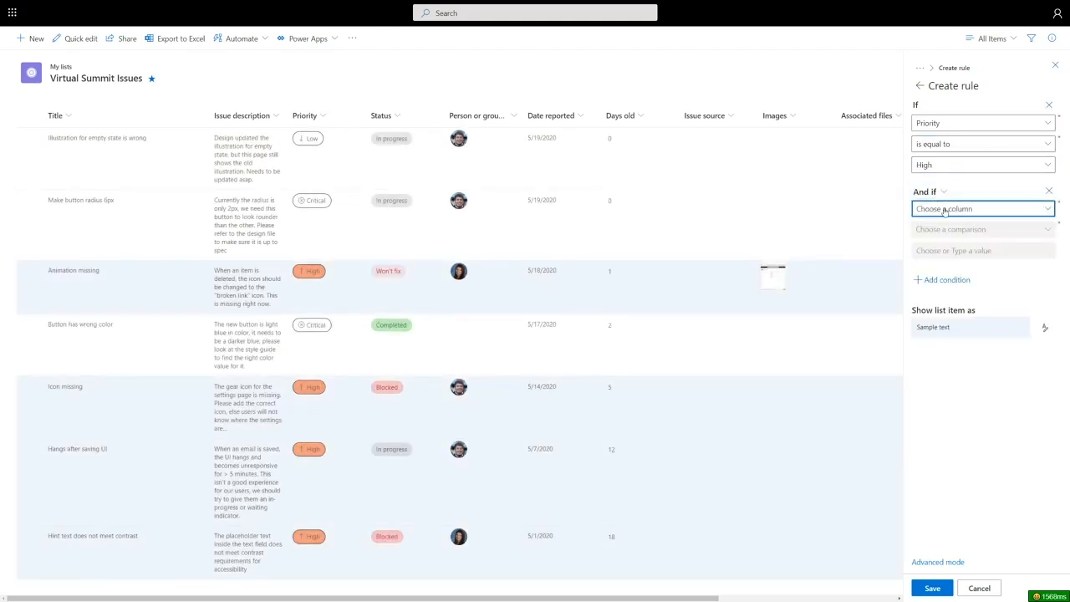
click(945, 209)
click(943, 191)
click(935, 222)
click(948, 209)
click(947, 228)
click(946, 232)
click(952, 247)
click(955, 251)
click(948, 268)
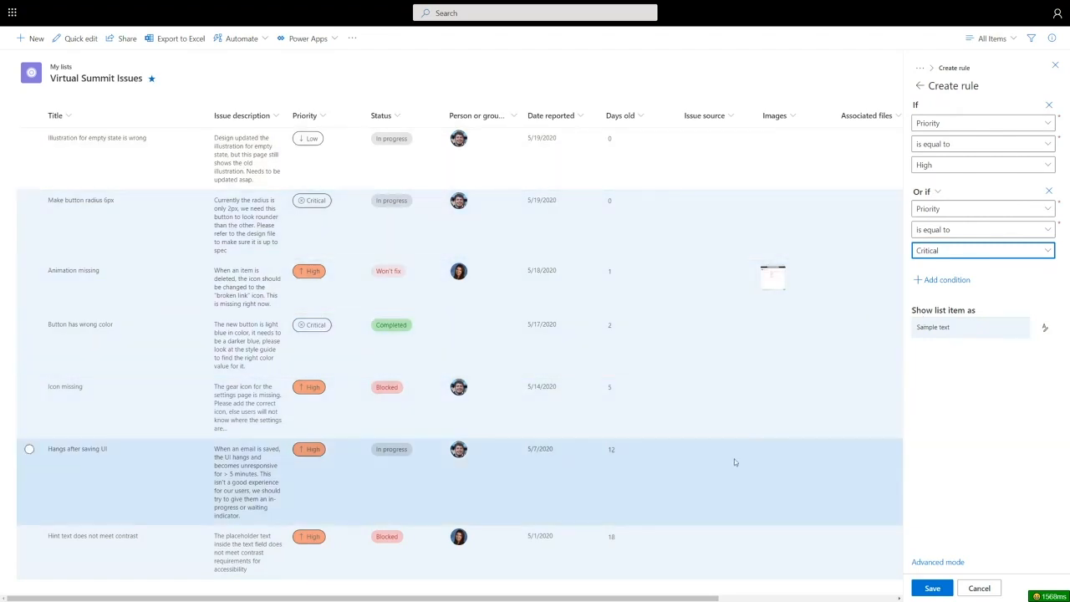
click(1047, 329)
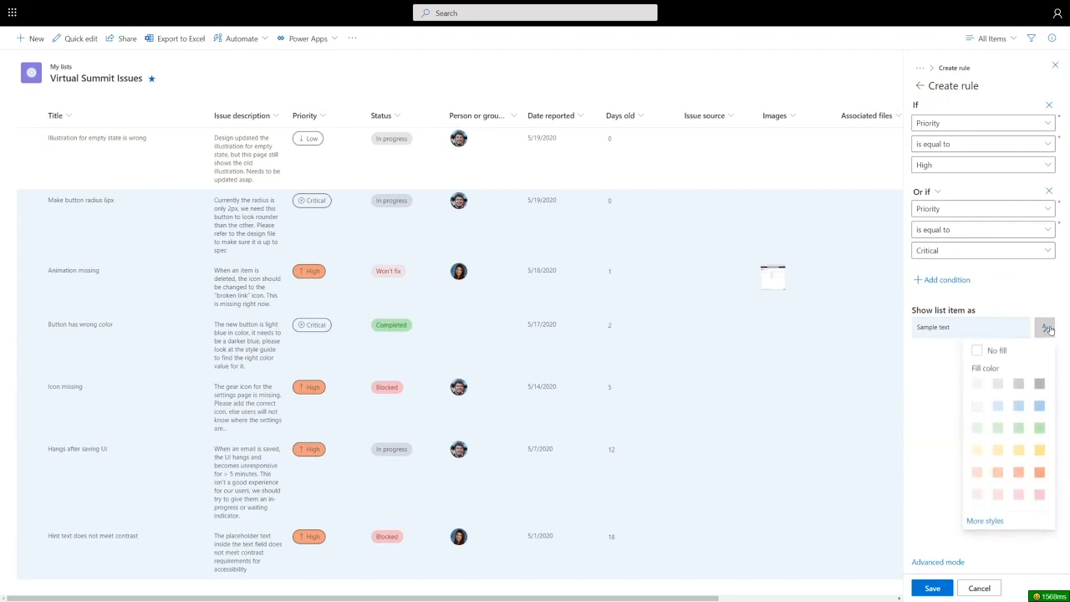
click(977, 451)
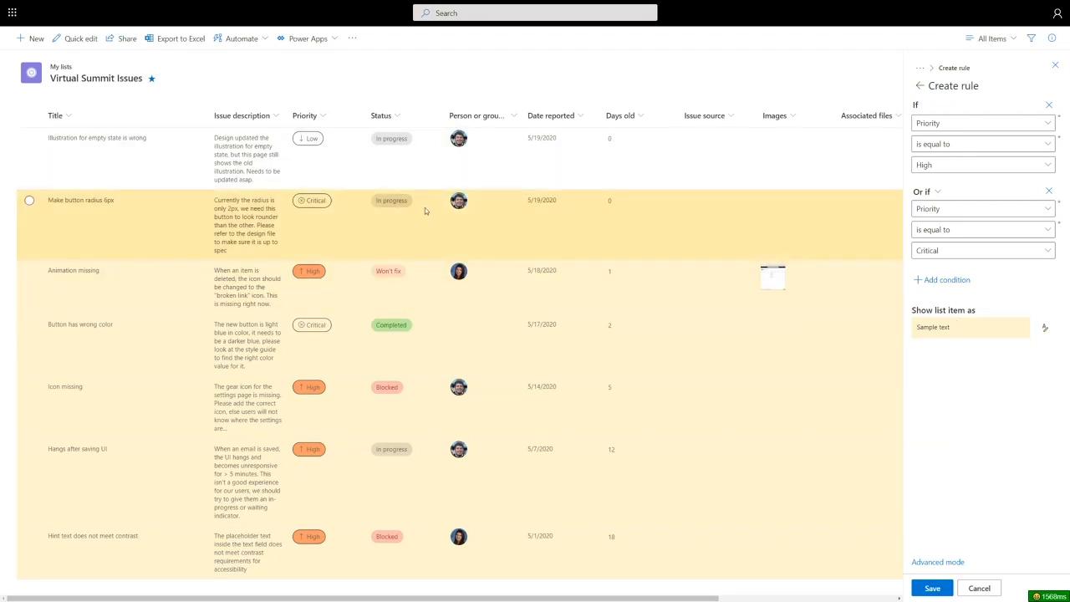
- Add the condition And if Days old is greater than 5, save the rule and close the formatting
click(948, 282)
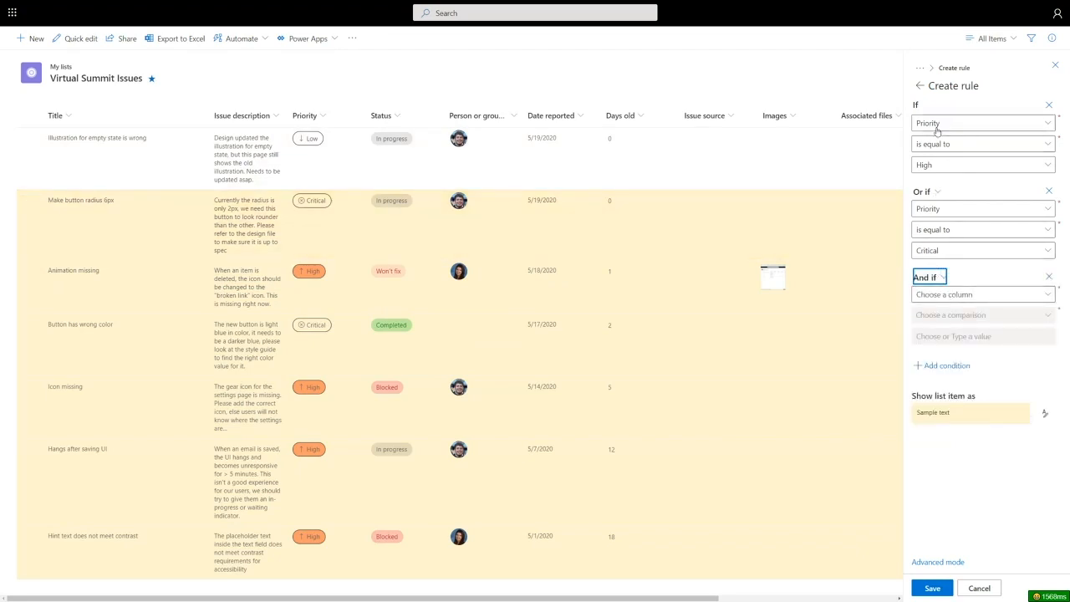
click(934, 280)
click(933, 296)
click(949, 294)
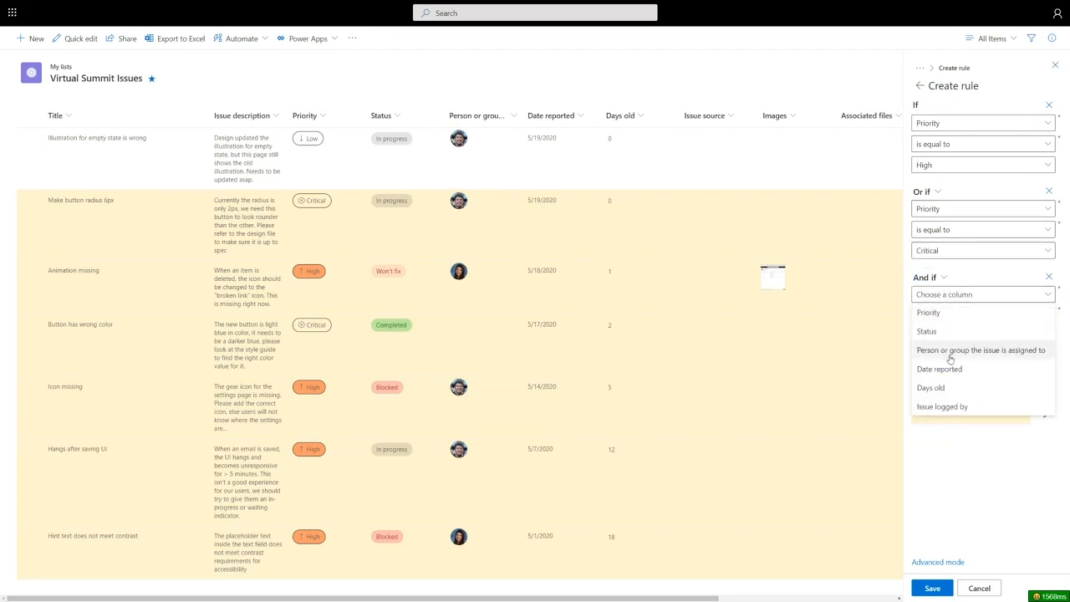
click(949, 390)
click(962, 323)
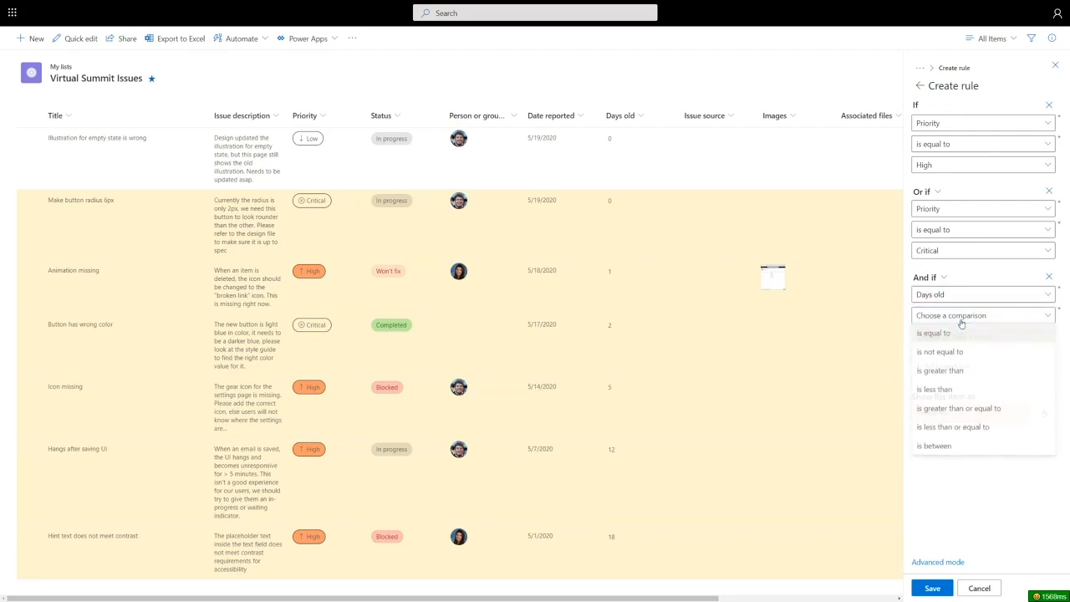
click(951, 370)
click(956, 336)
text(5)
click(979, 351)
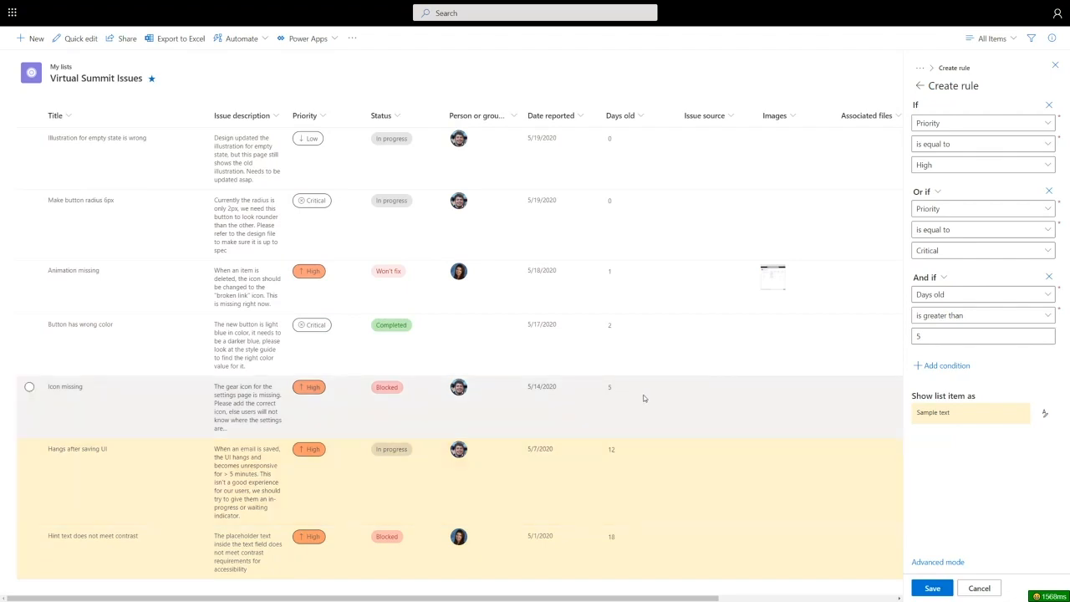
click(930, 591)
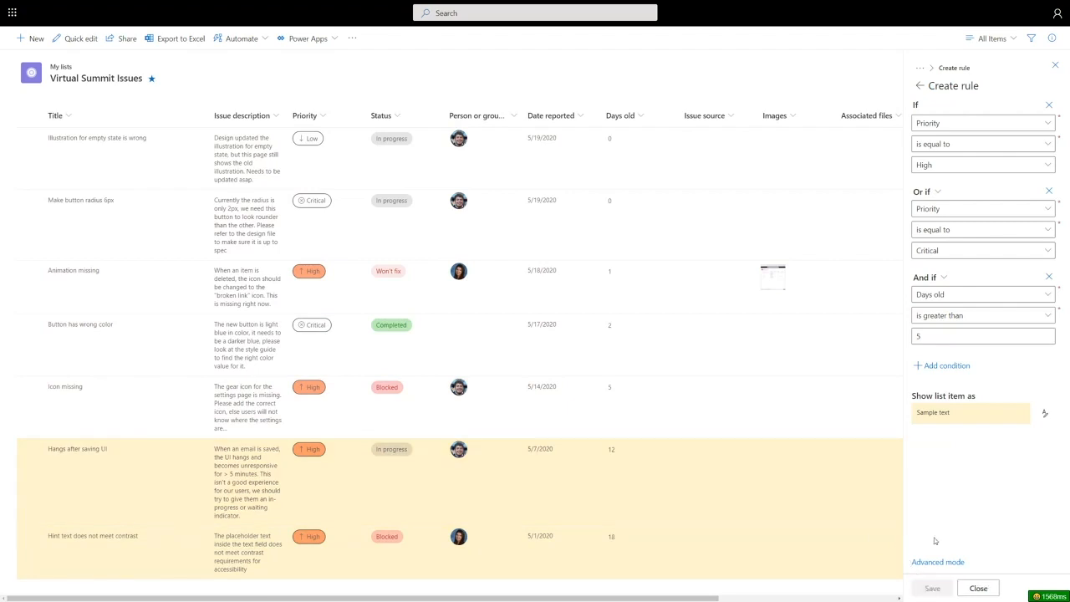
click(979, 589)
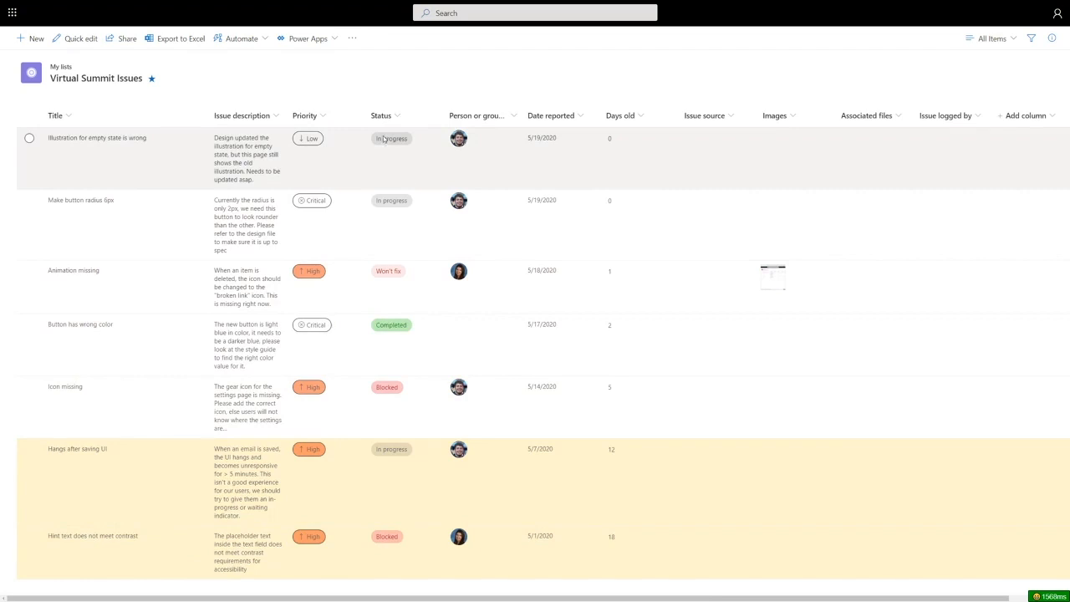
key(F5)
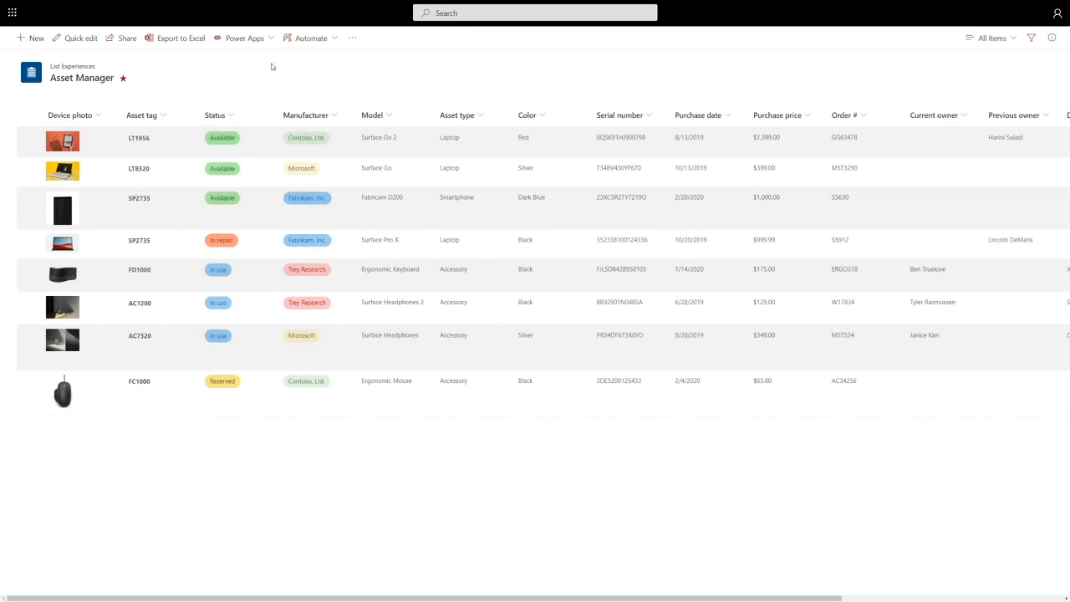
- Display the Asset Manager list's items as tiles, switch to the Grouped by asset type view and look through it
click(987, 39)
click(995, 98)
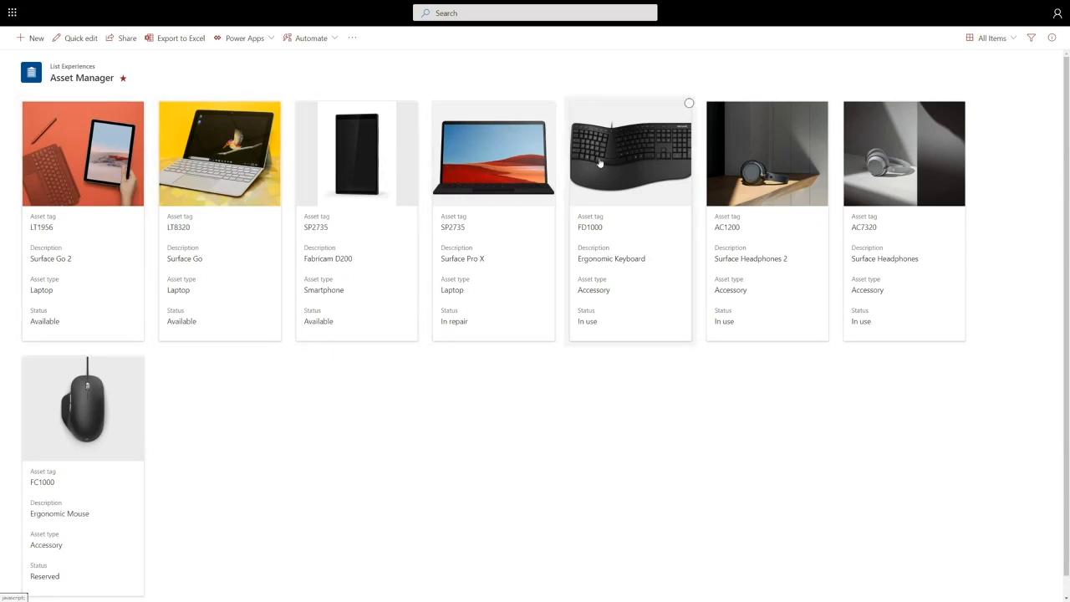
click(994, 39)
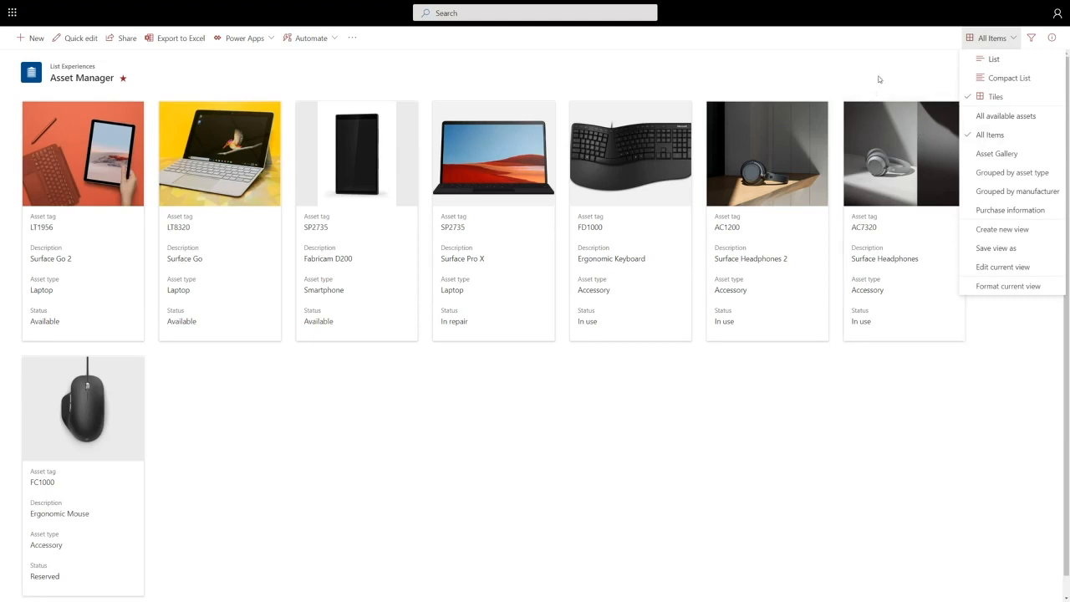
click(993, 153)
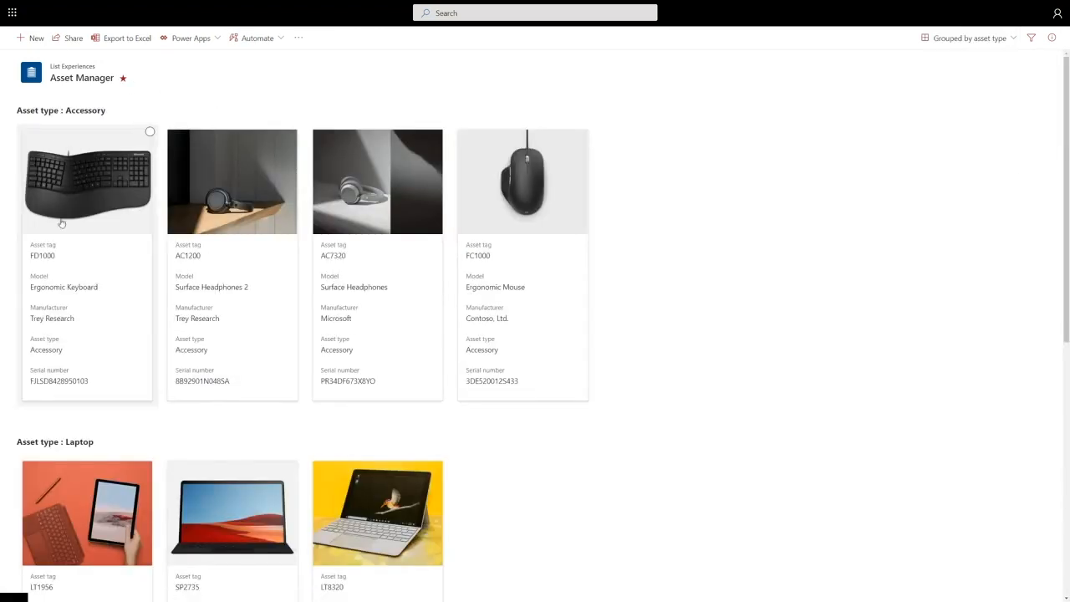
scroll(72, 385, down, 2)
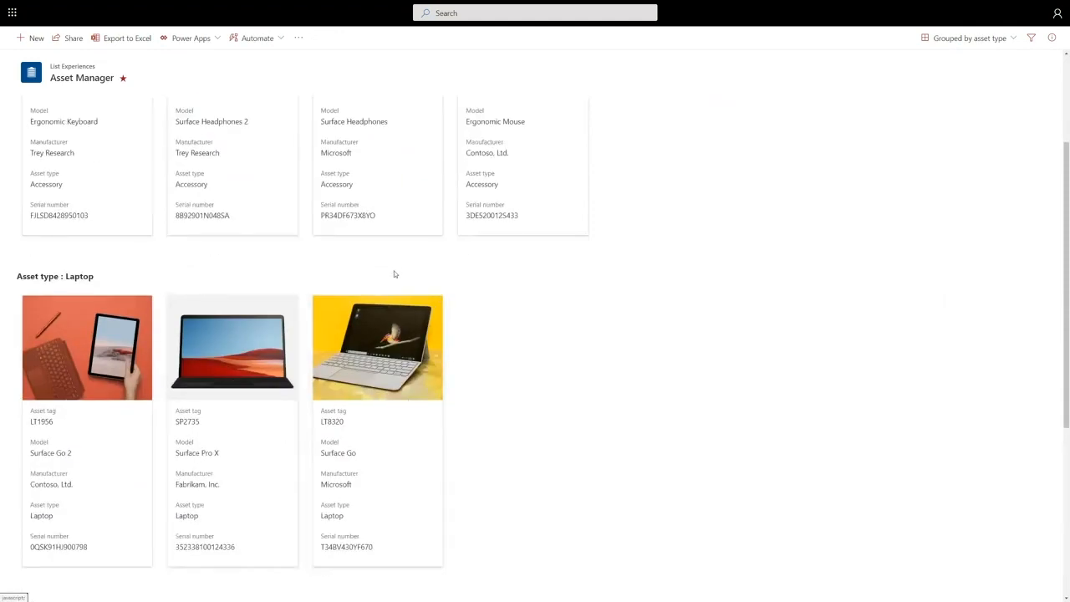
scroll(396, 269, up, 1)
scroll(396, 270, up, 2)
- In the view's Tile Designer, include Purchase date and Purchase price and place both directly below Device photo
click(970, 38)
click(965, 309)
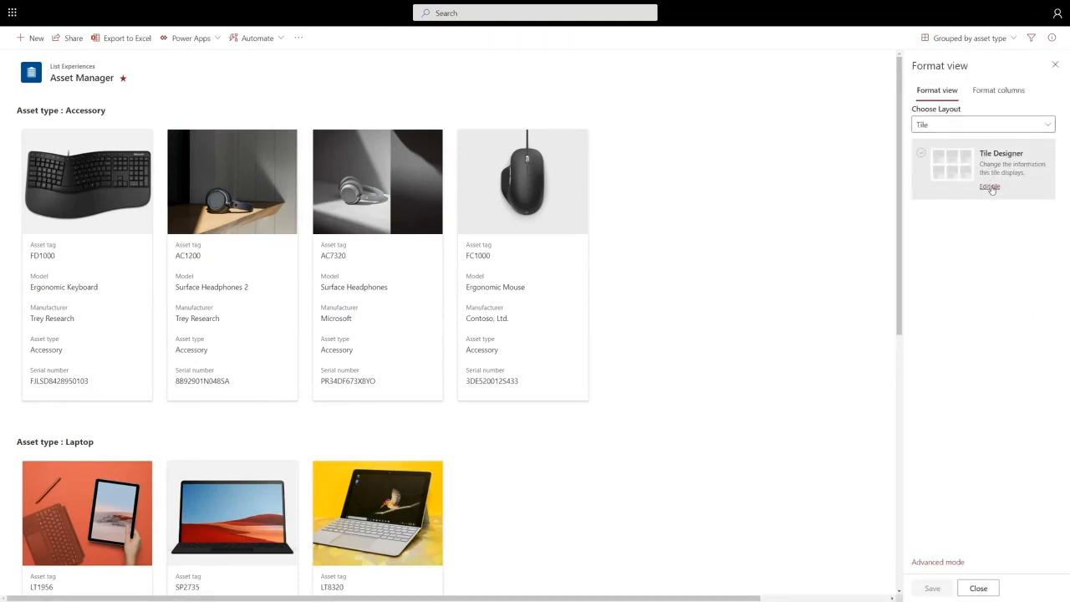
click(990, 187)
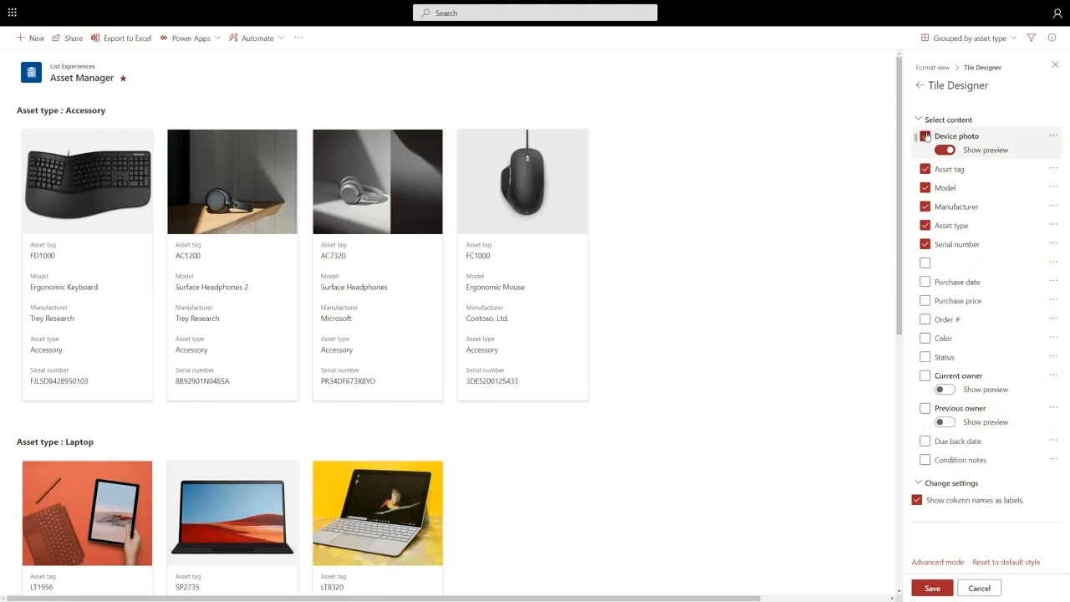
click(925, 137)
click(926, 137)
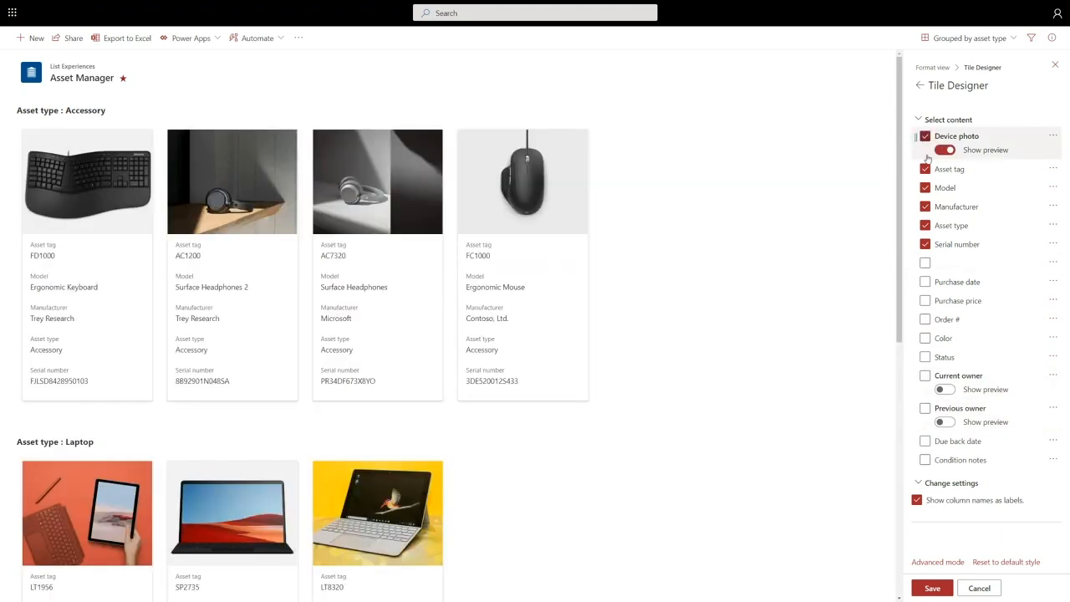
click(926, 283)
click(925, 301)
drag(919, 285, 920, 170)
drag(921, 245, 919, 179)
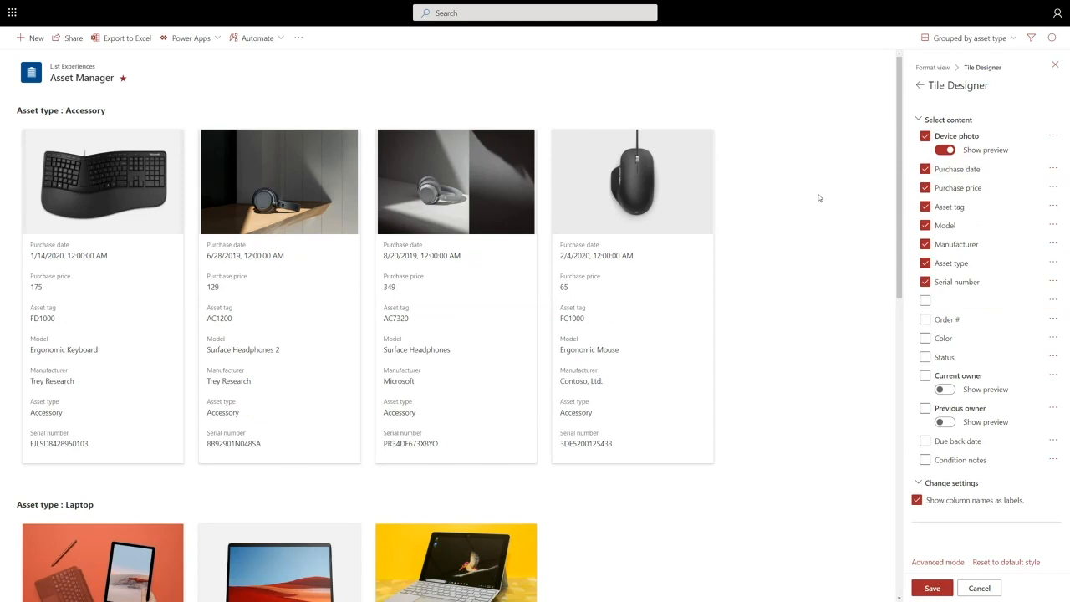
- Remove Serial number, Manufacturer, Asset type and Model from the tiles, save the tile layout and close the formatting
click(925, 282)
click(925, 244)
click(924, 263)
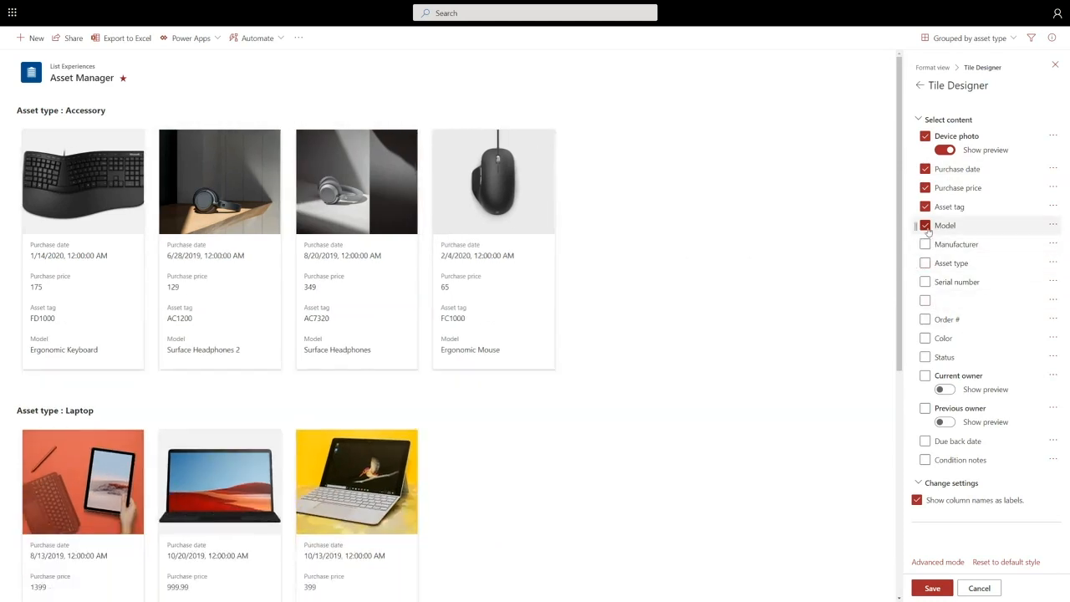
click(925, 226)
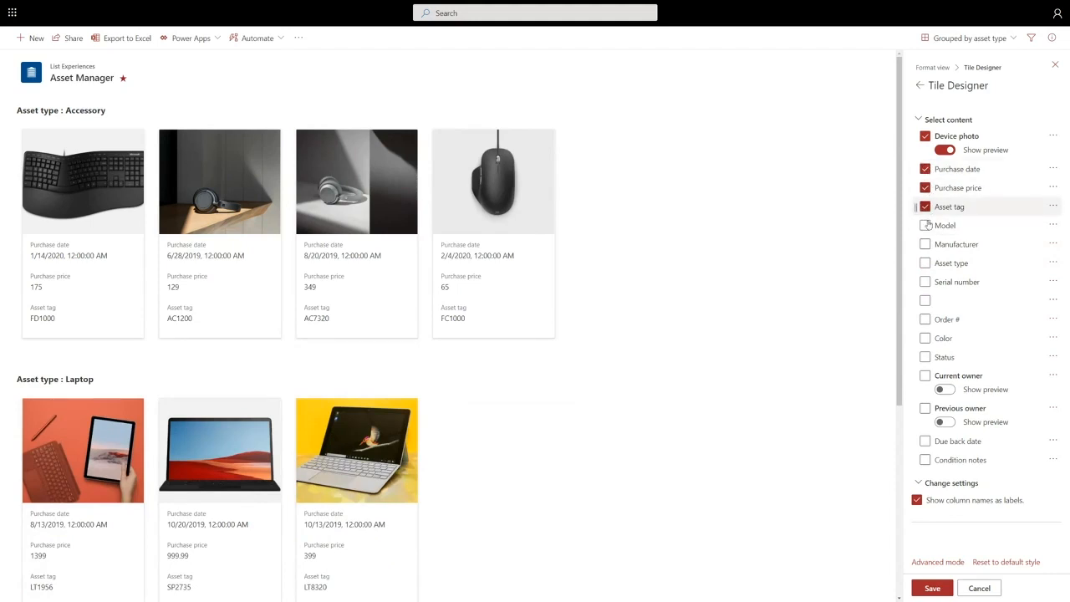
click(931, 588)
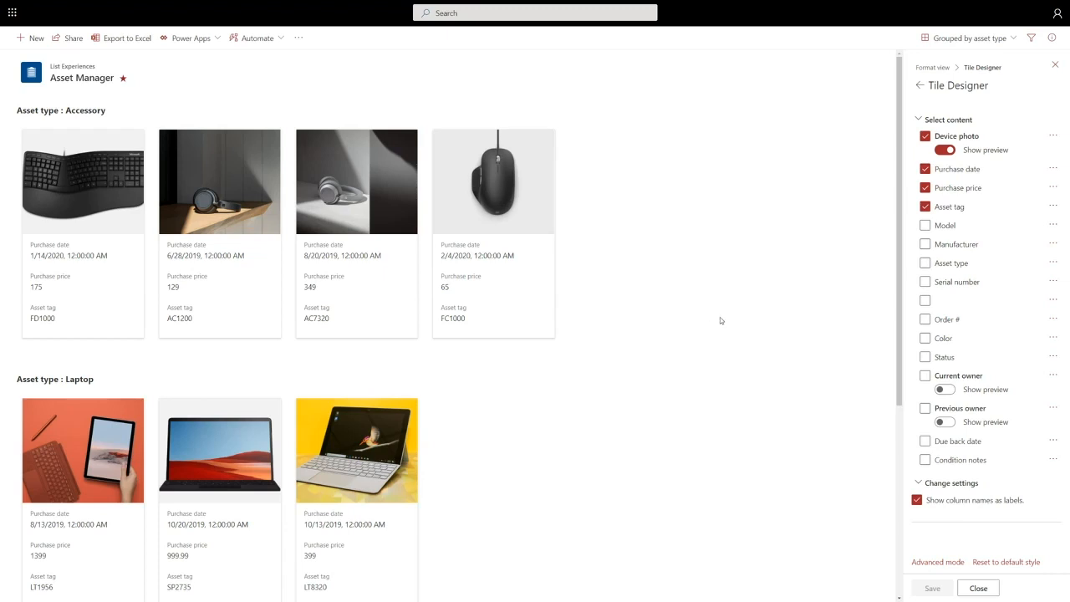
click(1055, 65)
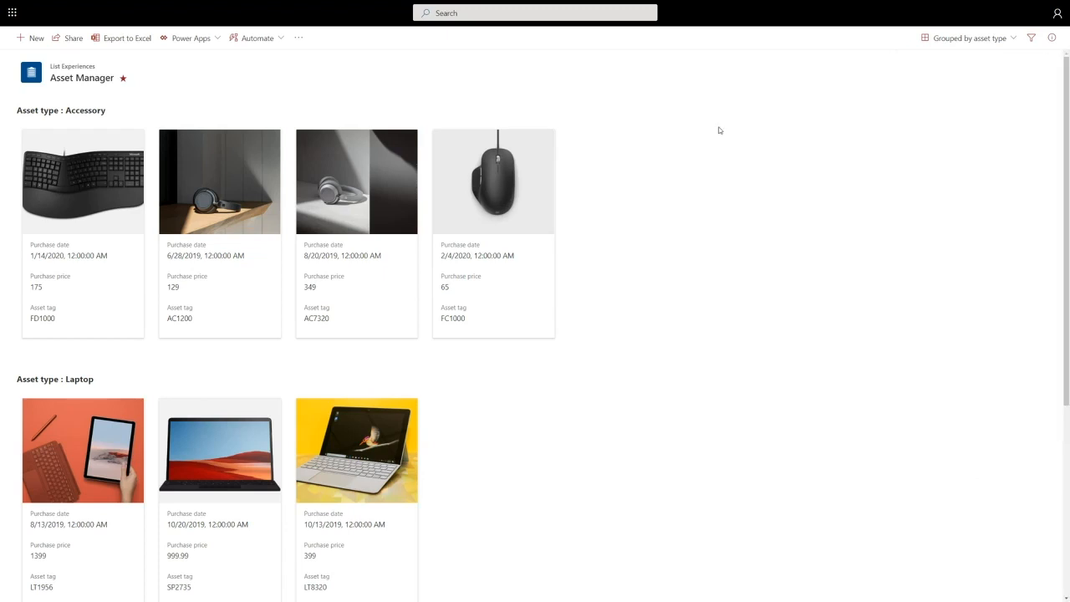
- Go to the Event itinerary list and switch it from All Items to Calendar View
key(F5)
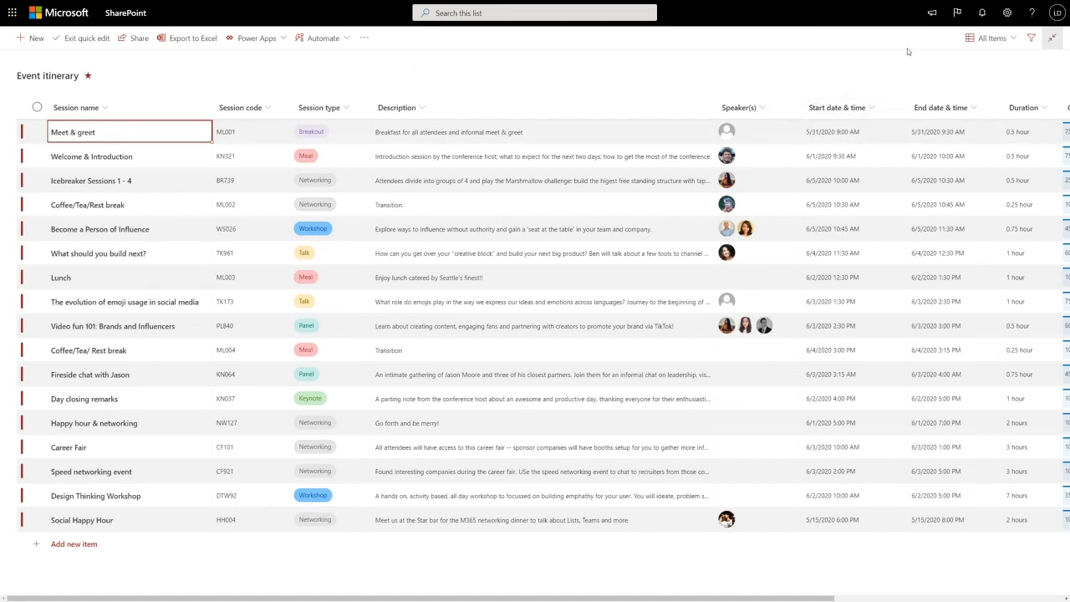
click(990, 46)
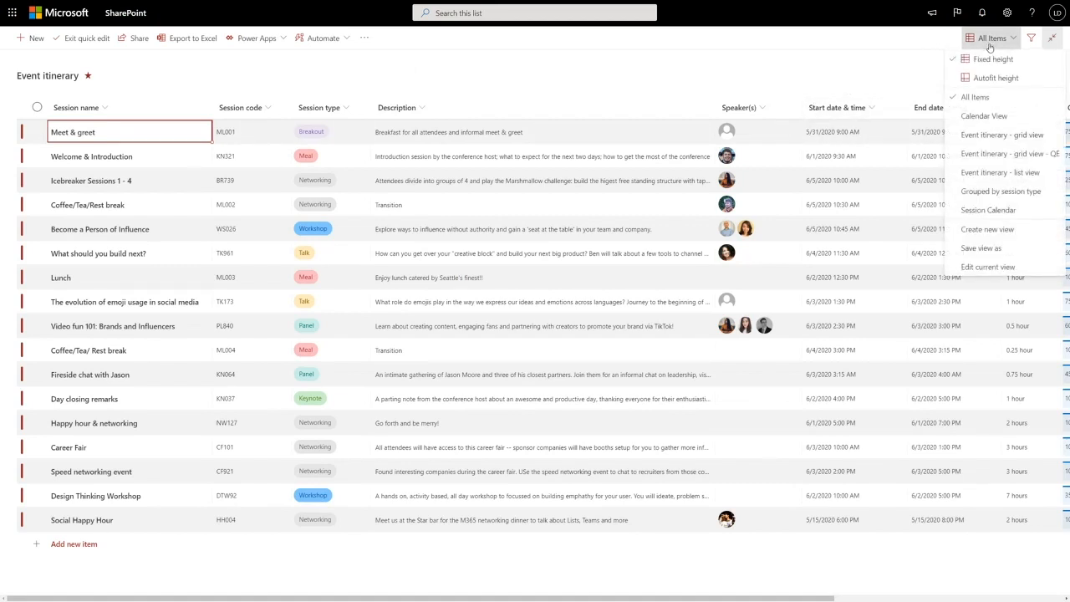
click(1001, 117)
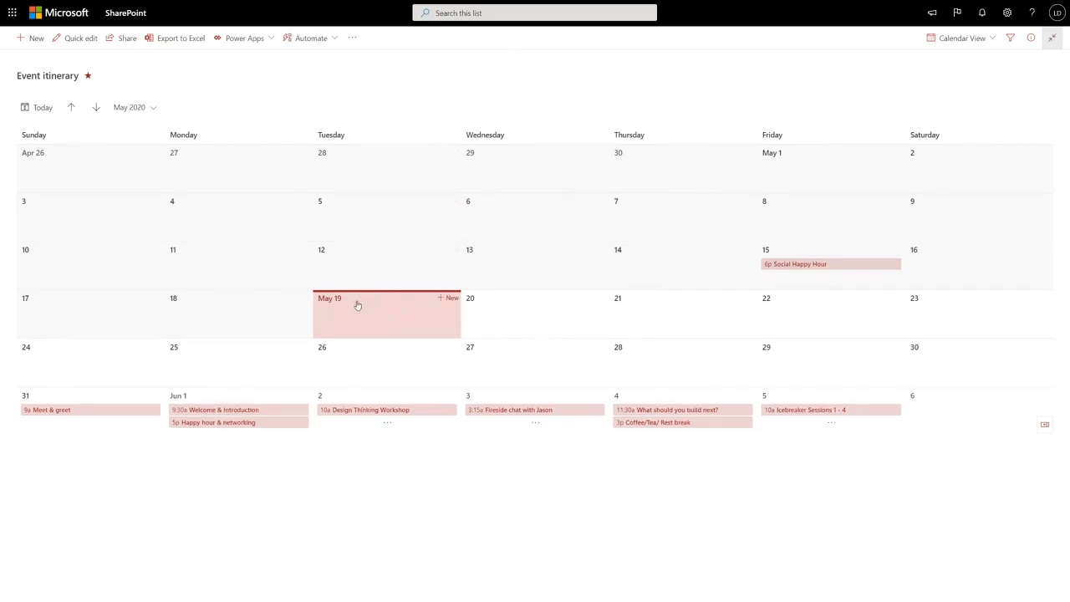
- Page the calendar between May and June 2020, and view the blank new item form for May 20 before cancelling it
click(96, 107)
click(71, 107)
click(96, 107)
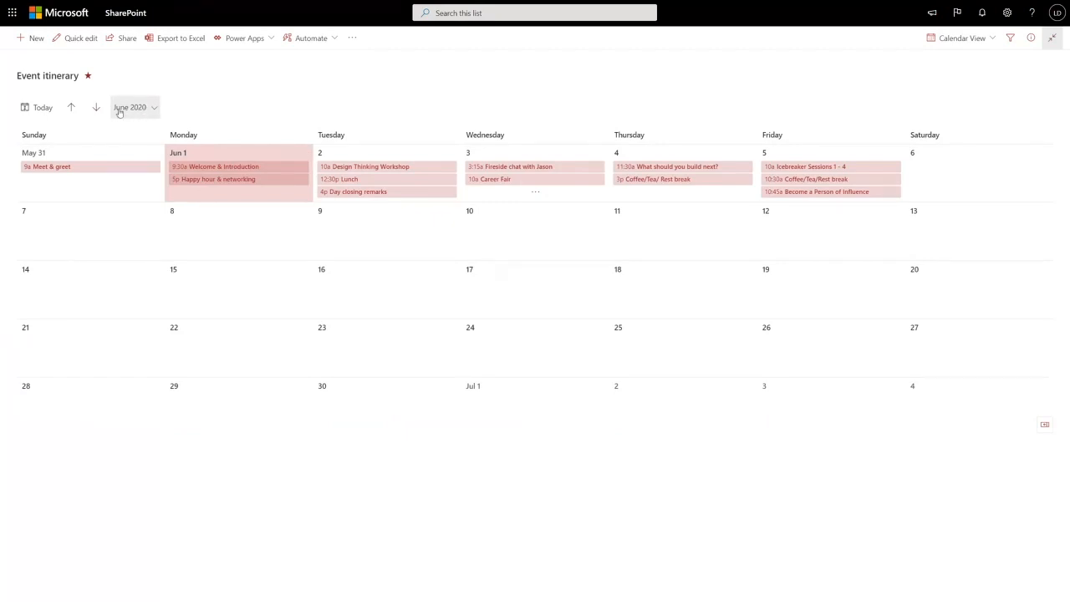
click(71, 107)
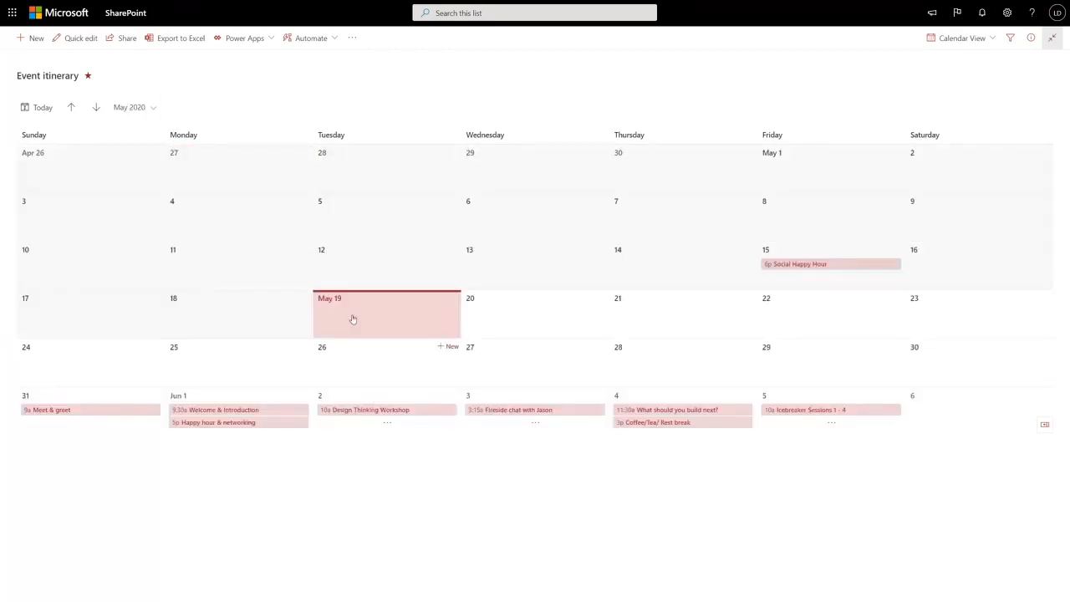
click(599, 299)
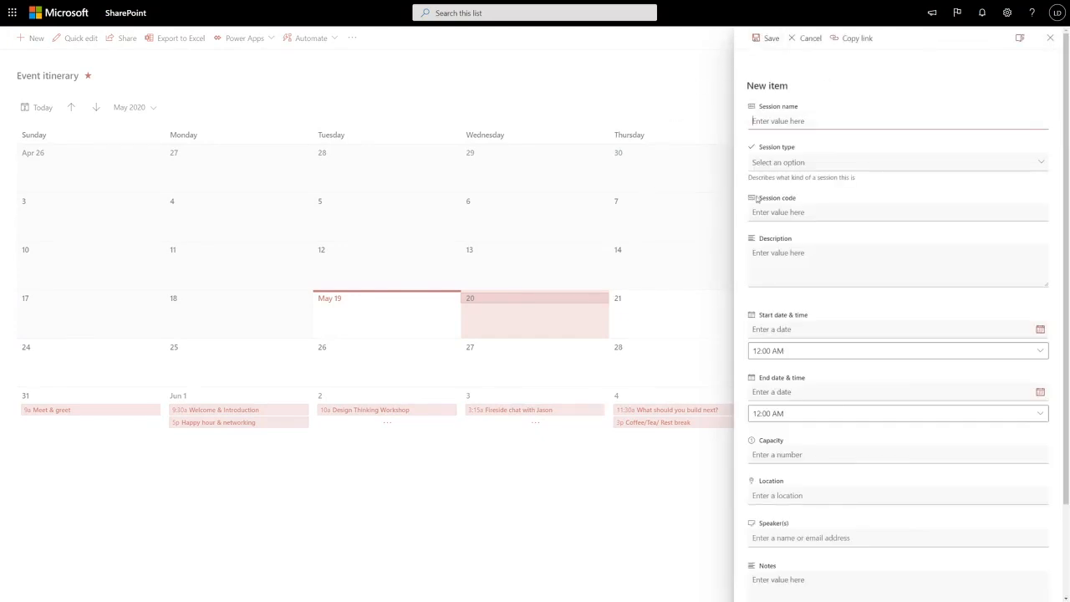
click(807, 38)
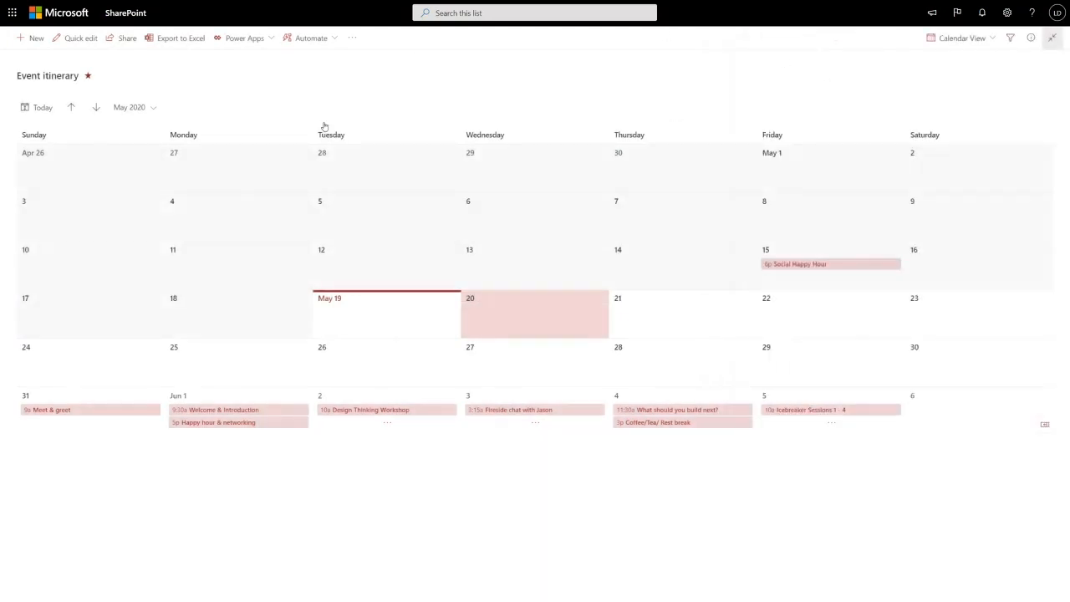
- From the Design Thinking Workshop session's details, hide the Duration column in the form, move Notes above Location and save the form columns
click(405, 411)
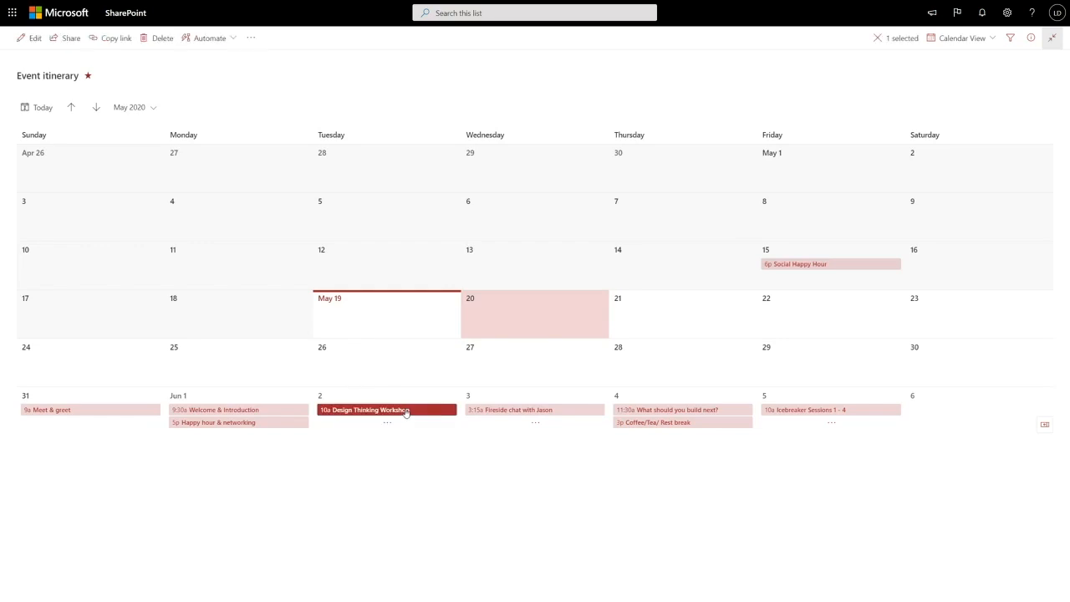
double_click(405, 411)
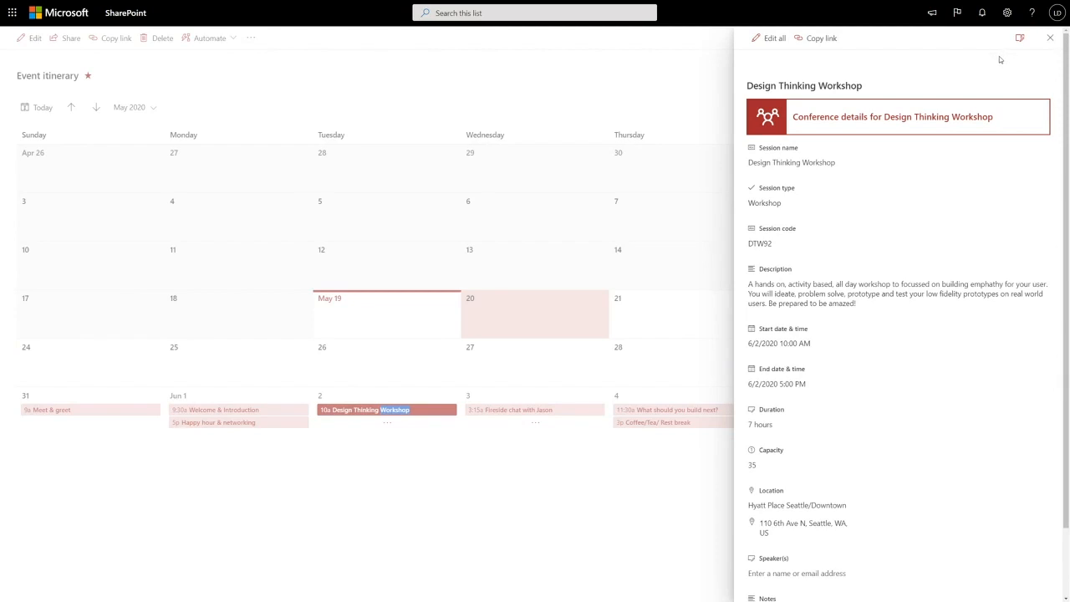
click(1022, 38)
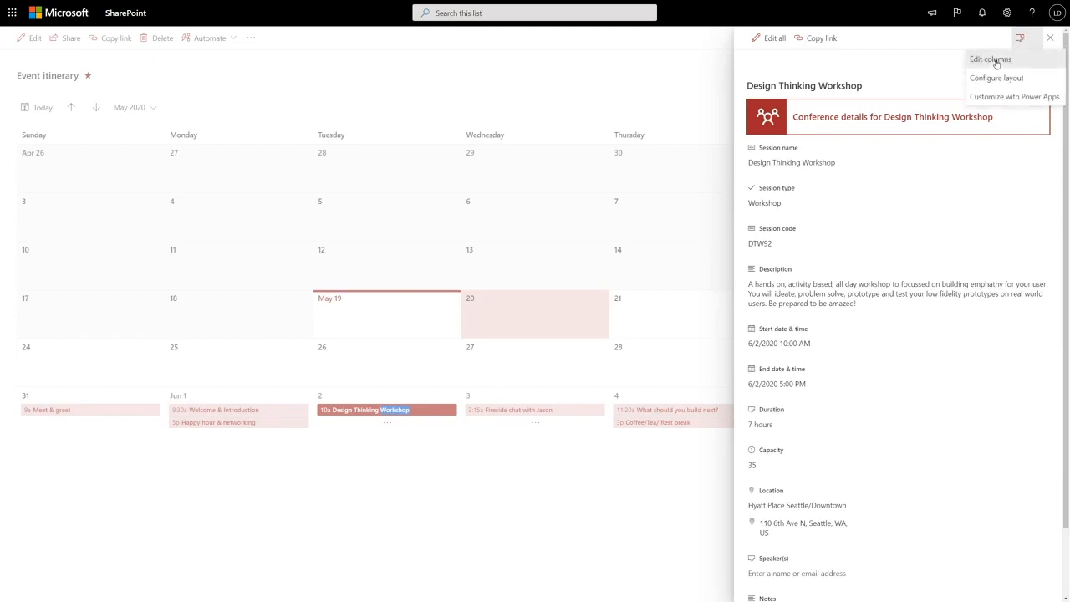
click(994, 59)
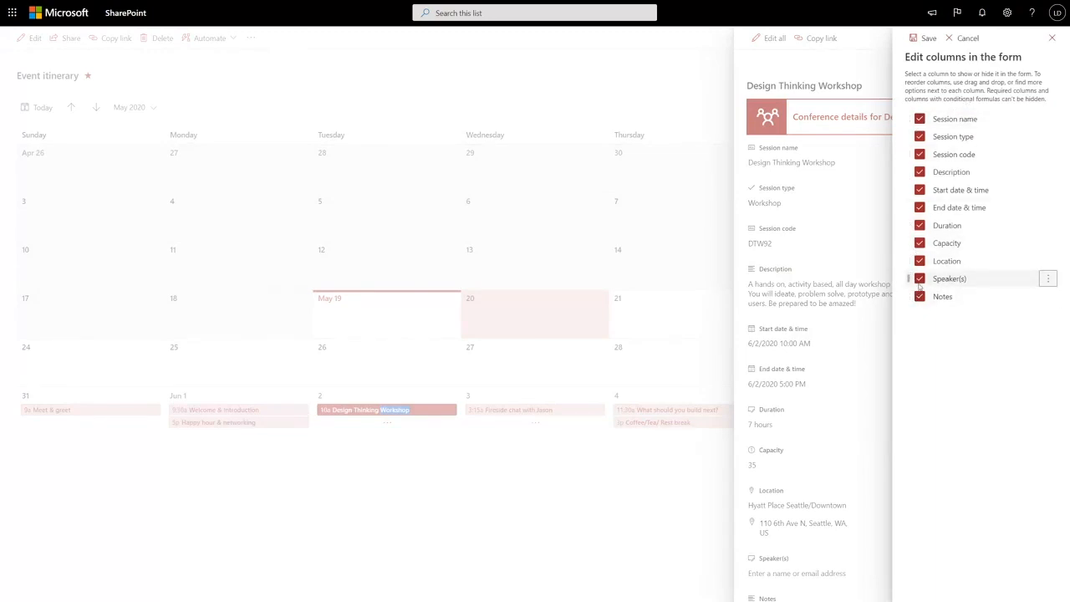
click(920, 226)
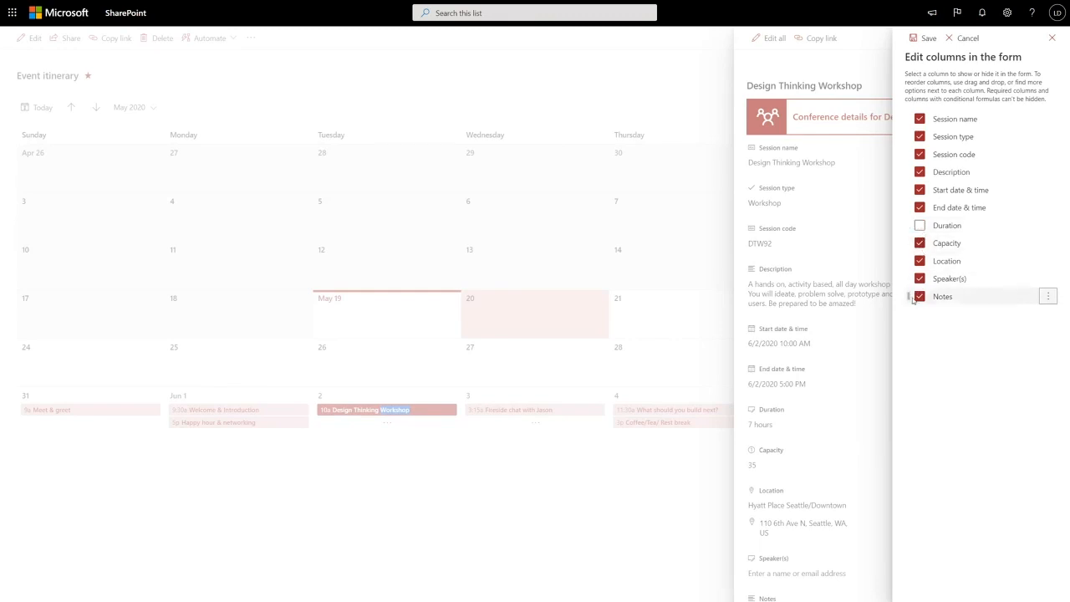
drag(909, 296, 912, 261)
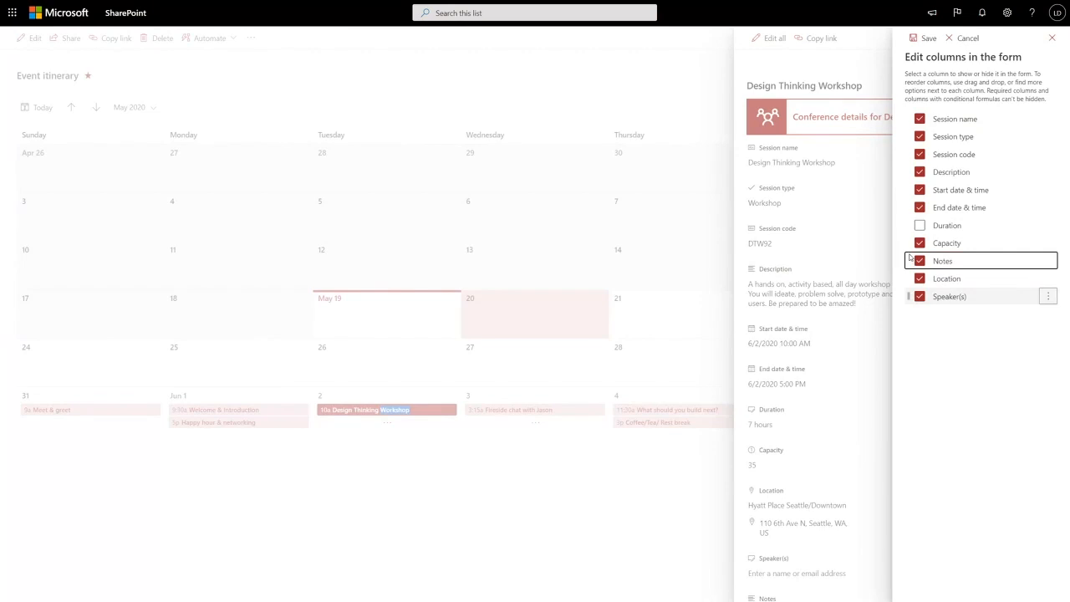
click(923, 38)
scroll(869, 381, down, 2)
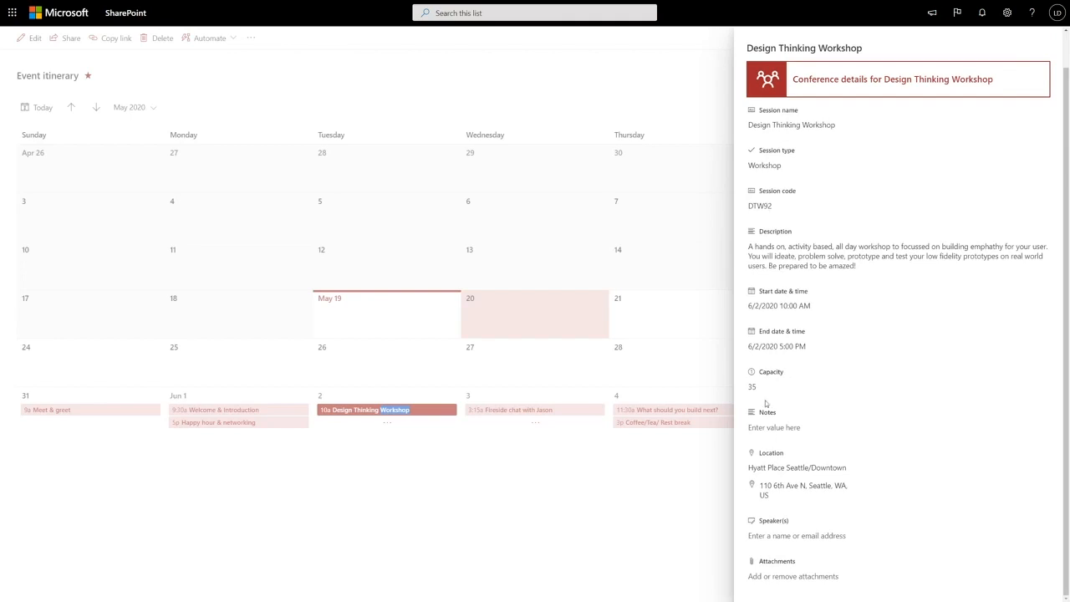
scroll(776, 423, up, 2)
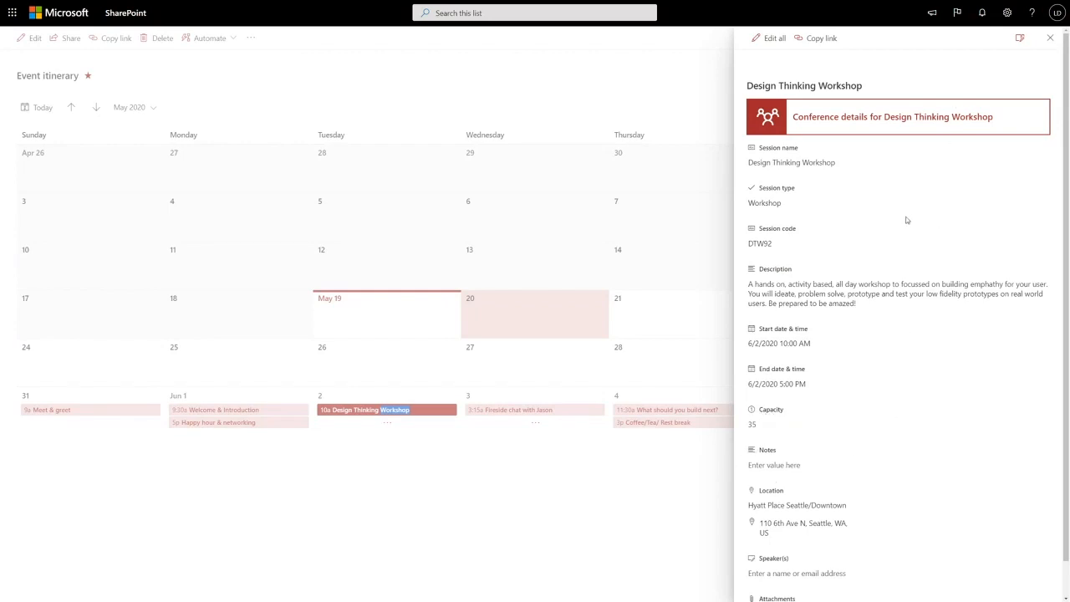
- Paste the documentation's example formula =if([$Category]=='Product Management','true', 'false') as the conditional formula for the form's Notes column
click(1021, 41)
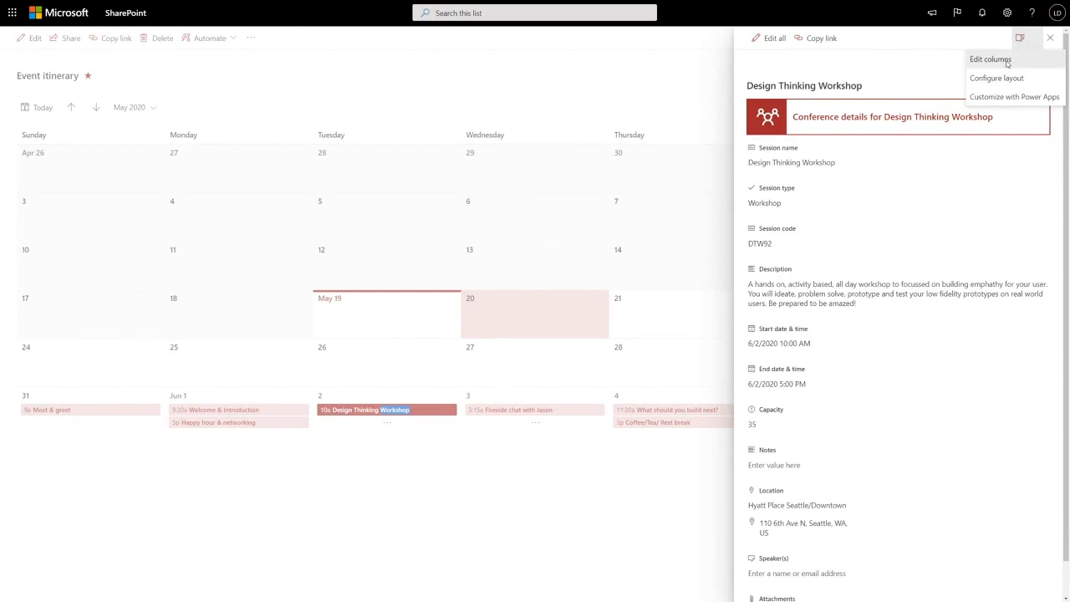
click(990, 60)
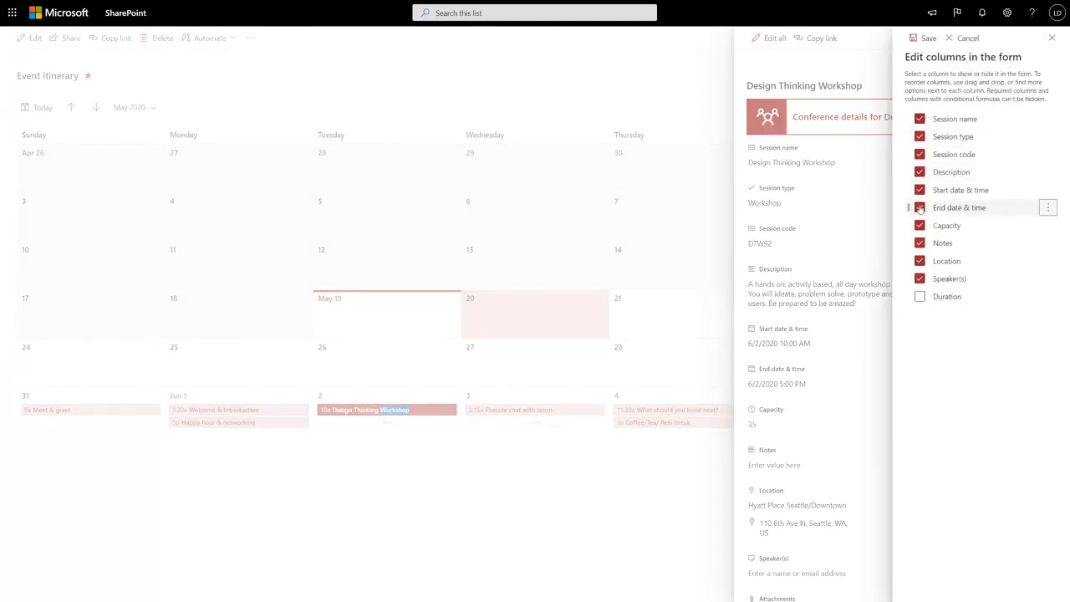
click(1048, 243)
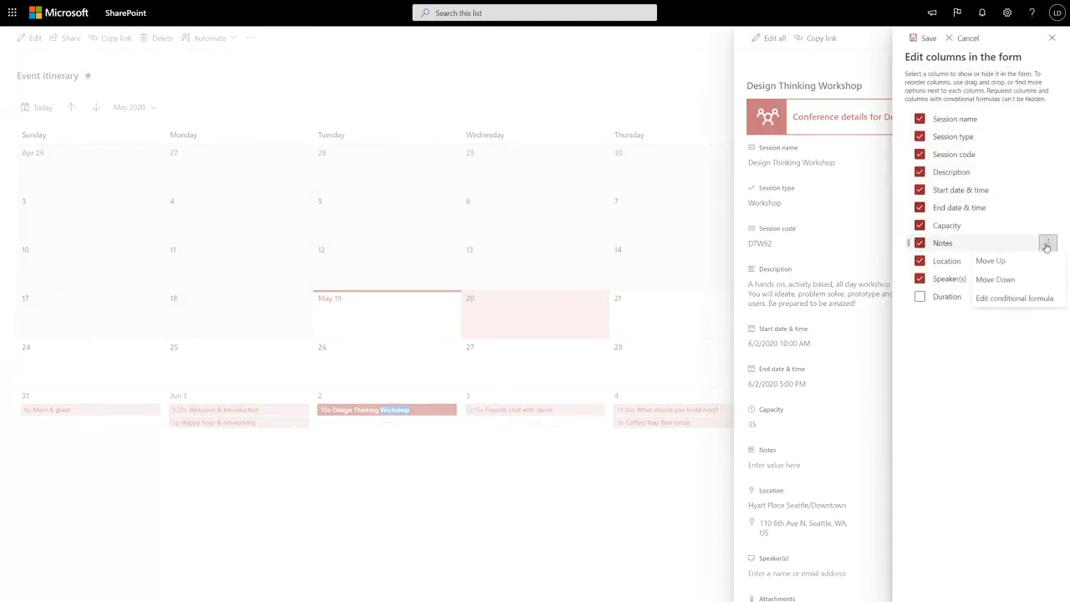
click(1032, 302)
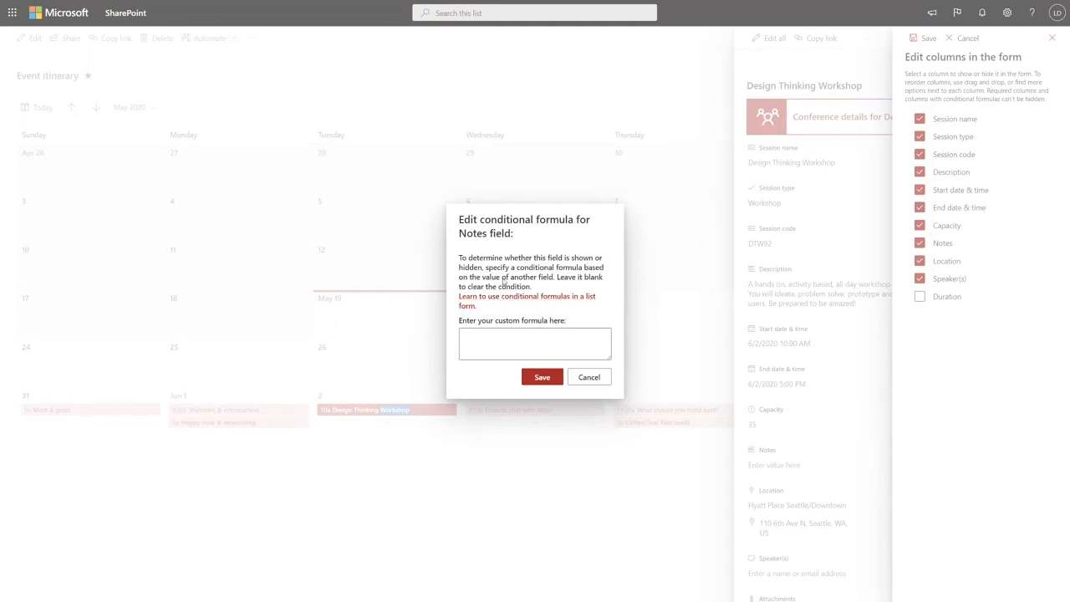
click(461, 14)
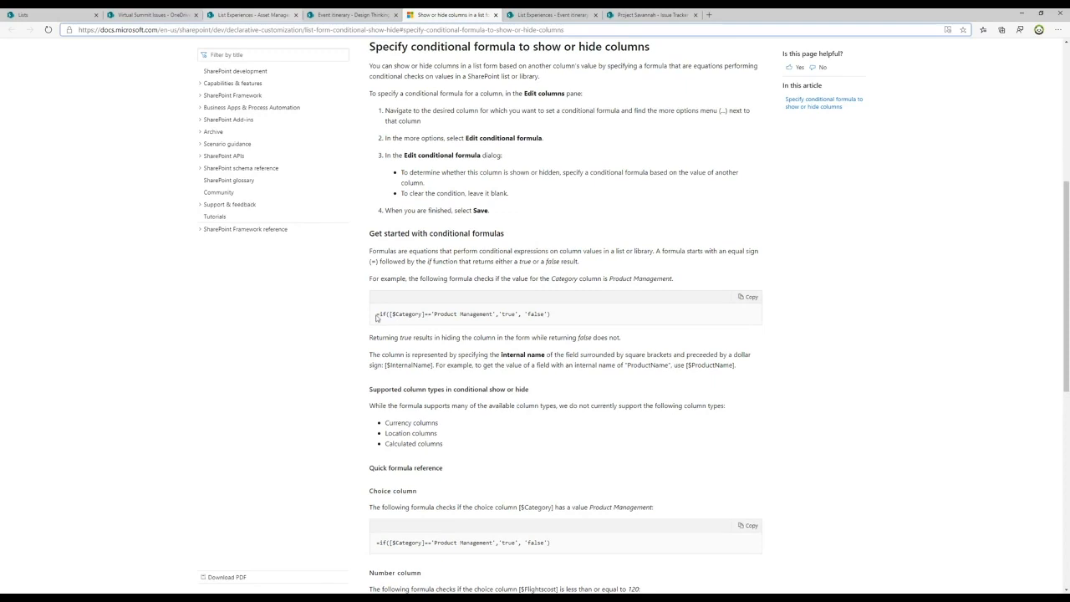
drag(376, 316, 553, 314)
key(ctrl+c)
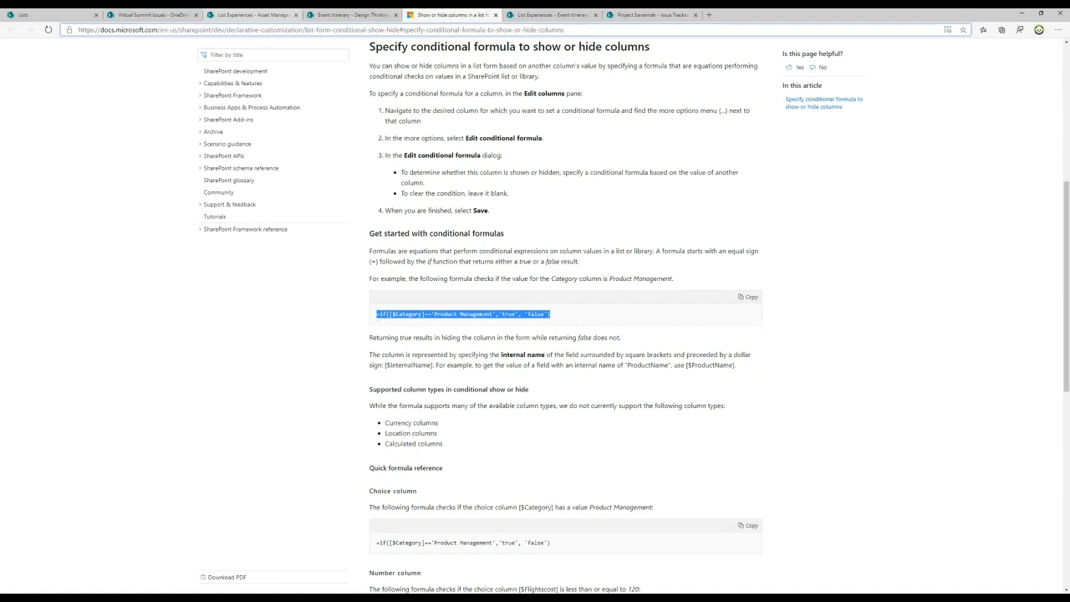
click(348, 15)
key(ctrl+v)
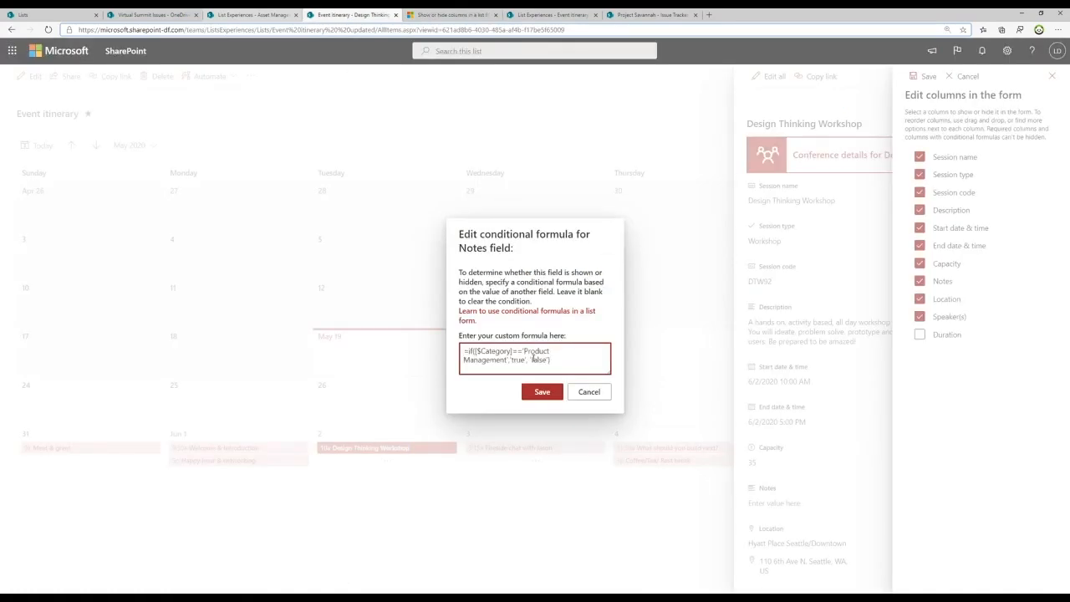
- Replace the Category reference with Capacity in the conditional formula for the Notes field
key(F11)
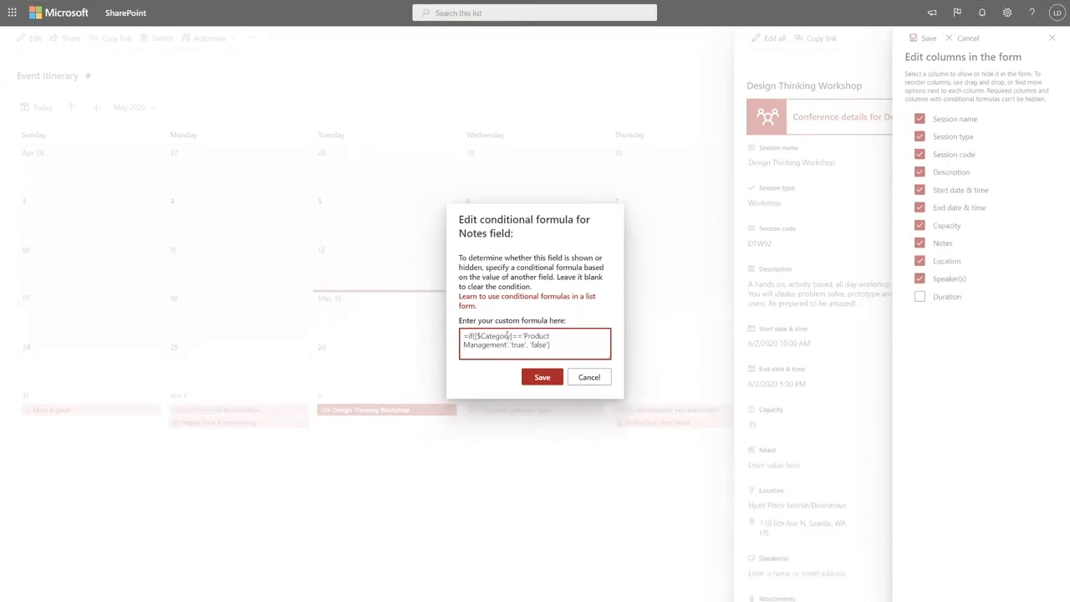
double_click(493, 335)
text(Capa)
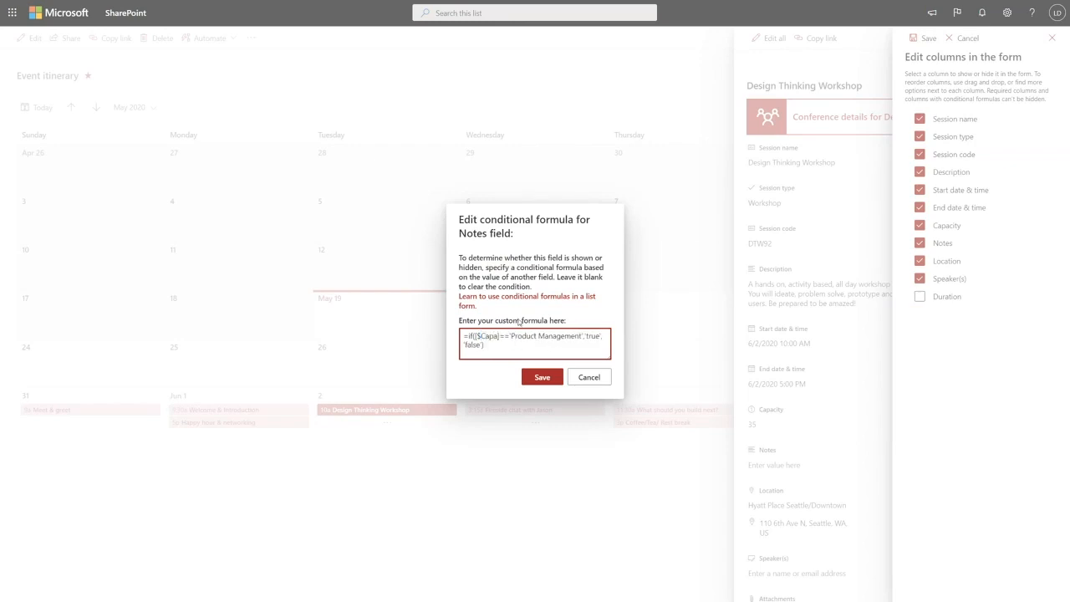
text(city)
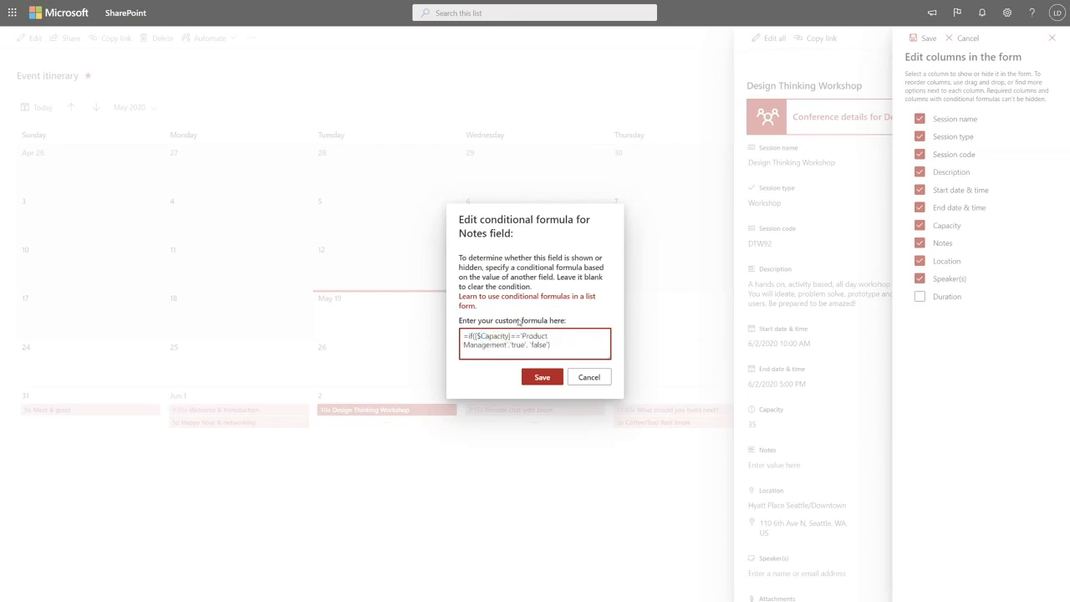
- Change the formula's condition to greater than 50, as in =if([$Capacity]>50,'true', 'false'), and save the formula and the form columns
key(shift+Right)
key(shift+Right)
key(shift+Right)
text(>)
key(shift+Right)
key(shift+Right)
key(shift+Right)
key(shift+Right)
key(shift+Right)
key(shift+Right)
key(shift+Right)
key(shift+Right)
key(shift+Right)
key(shift+Right)
key(shift+Right)
key(shift+Right)
key(shift+Right)
key(shift+Right)
key(shift+Right)
key(shift+Right)
key(shift+Right)
key(shift+Right)
key(shift+Right)
text(50)
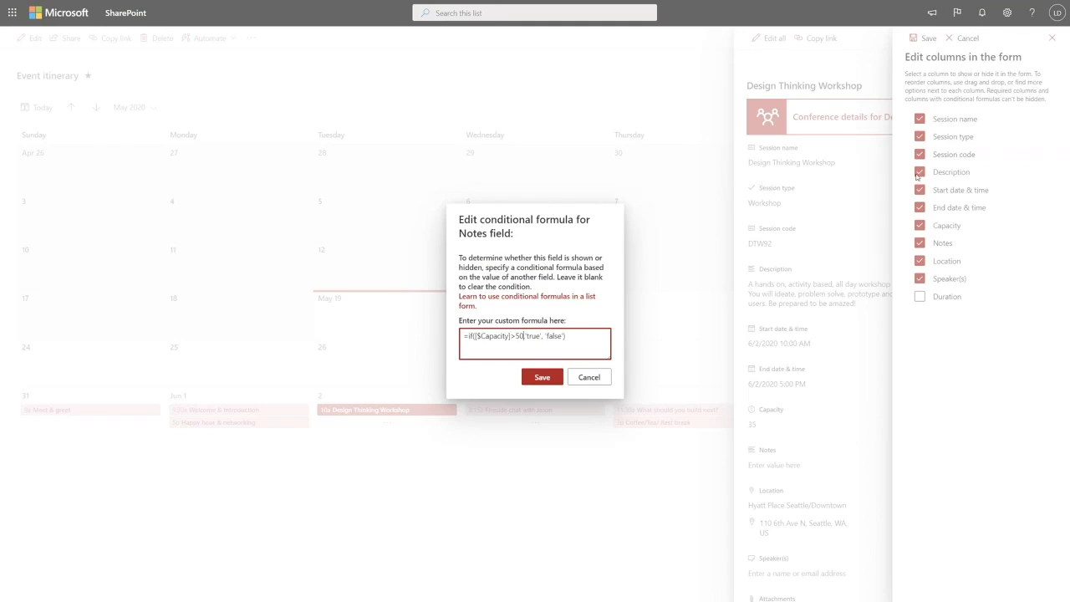
text(,)
click(549, 380)
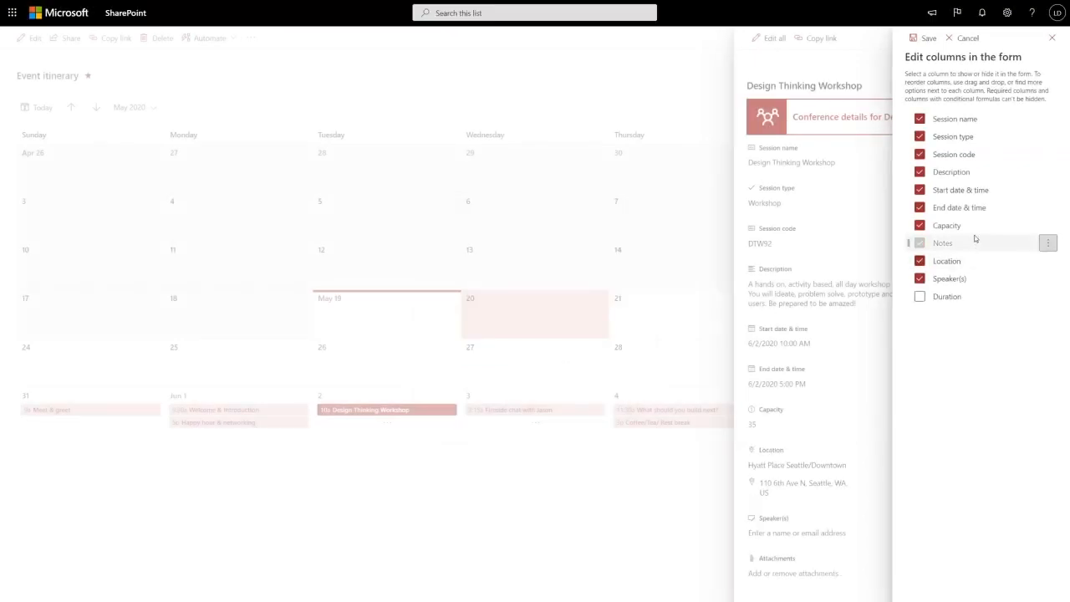
click(923, 38)
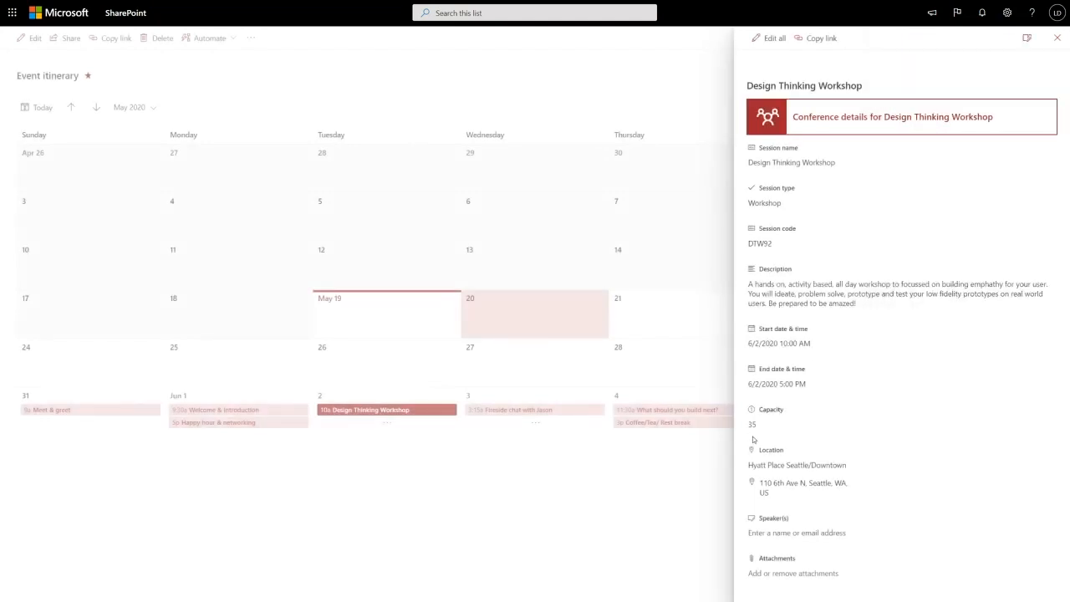
- Set the Design Thinking Workshop's Capacity to 70 and save "Order snacks!" in its Notes field
double_click(762, 424)
text(35)
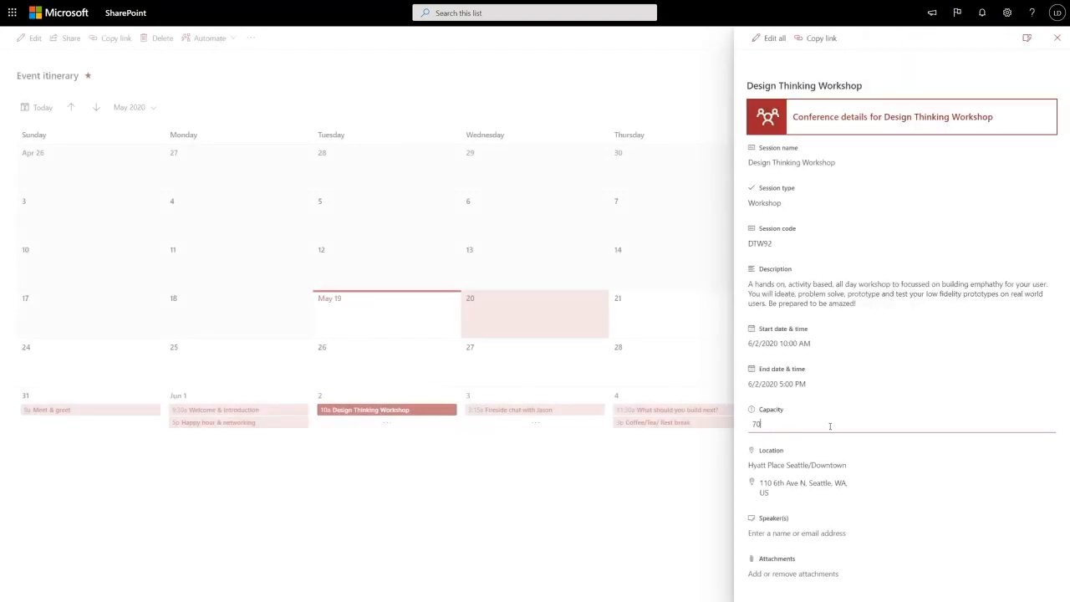
key(Return)
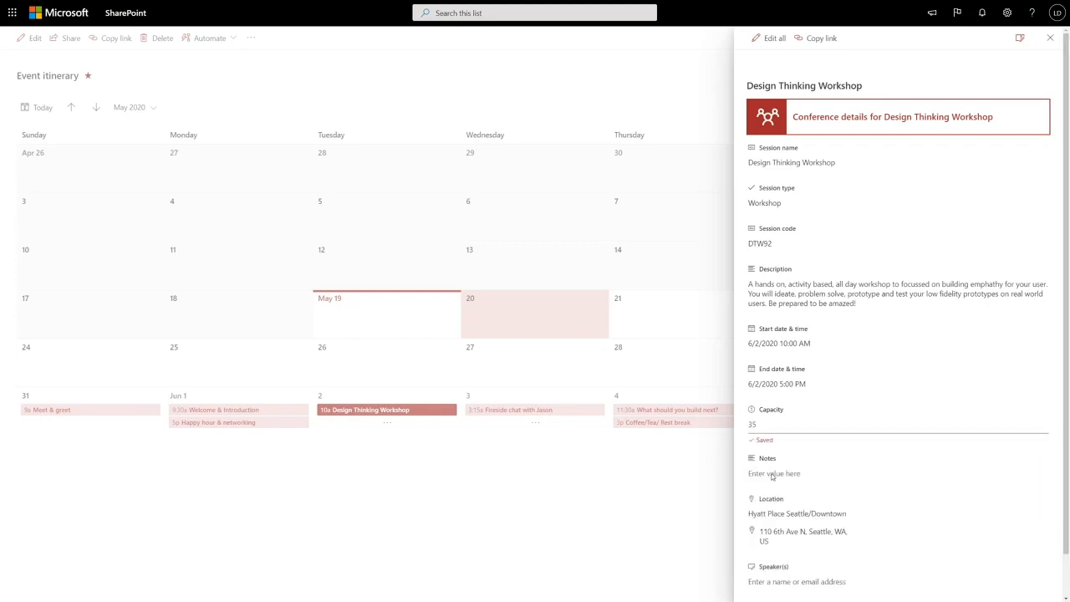
click(769, 469)
text(Order snacks!)
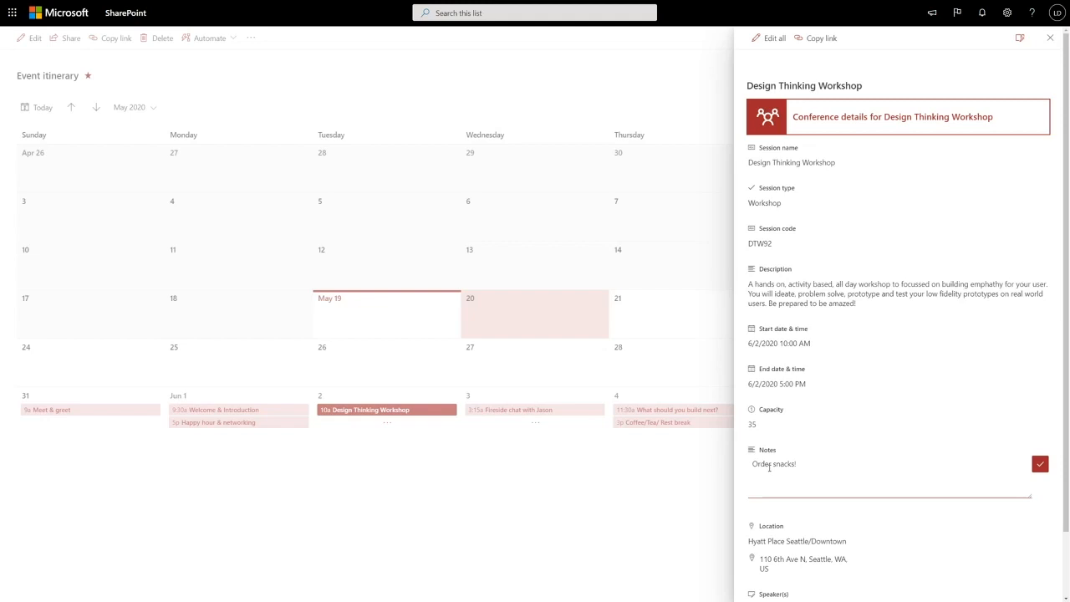
click(1041, 465)
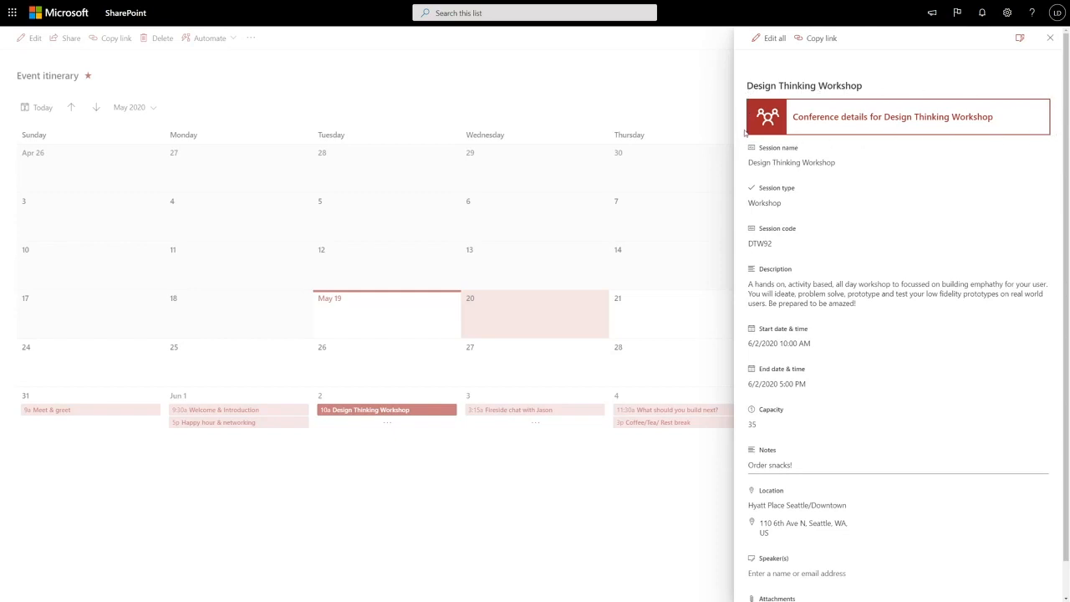
- Open the layout configuration of the session's form and examine the JSON that formats its Header
click(1020, 38)
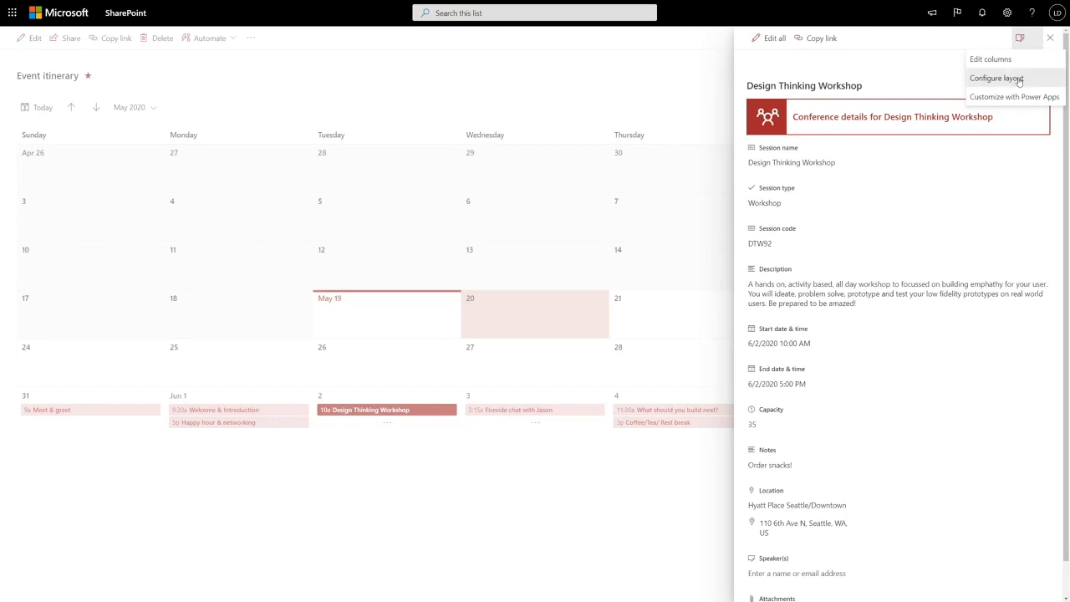
click(1016, 80)
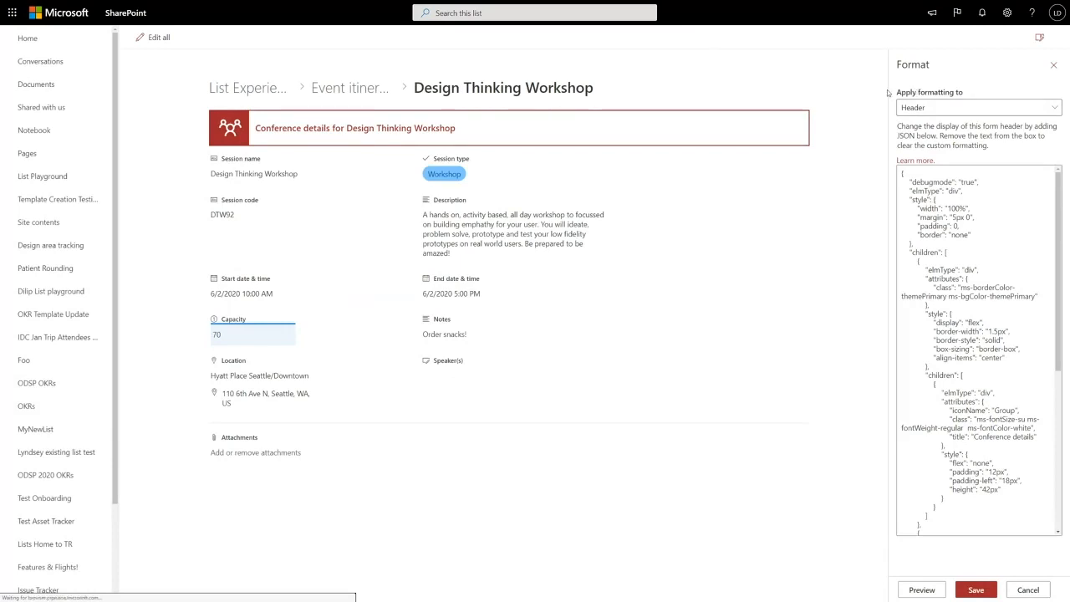
click(907, 108)
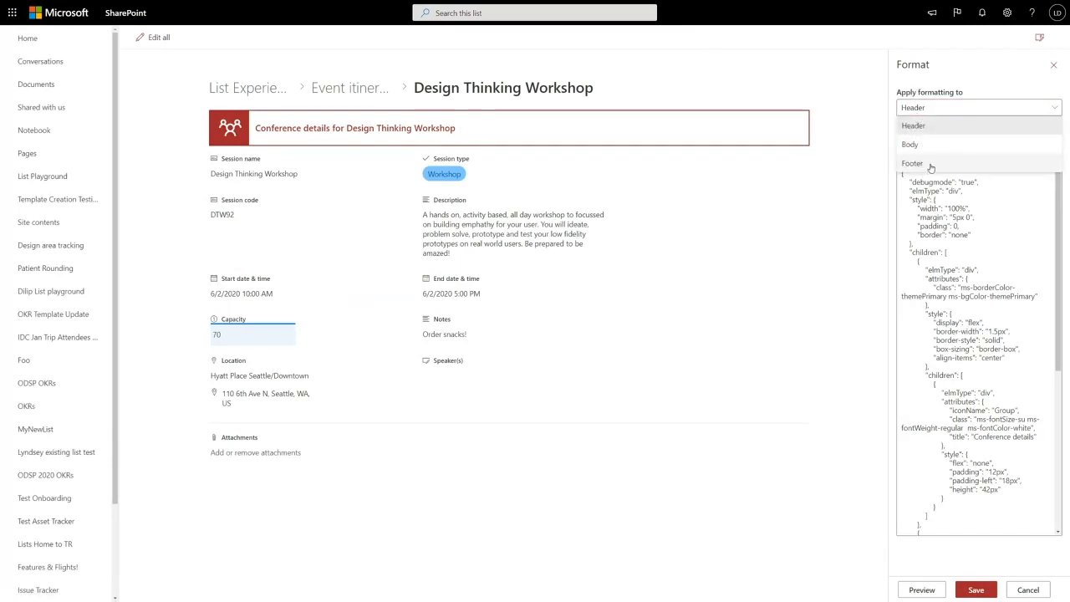
click(937, 124)
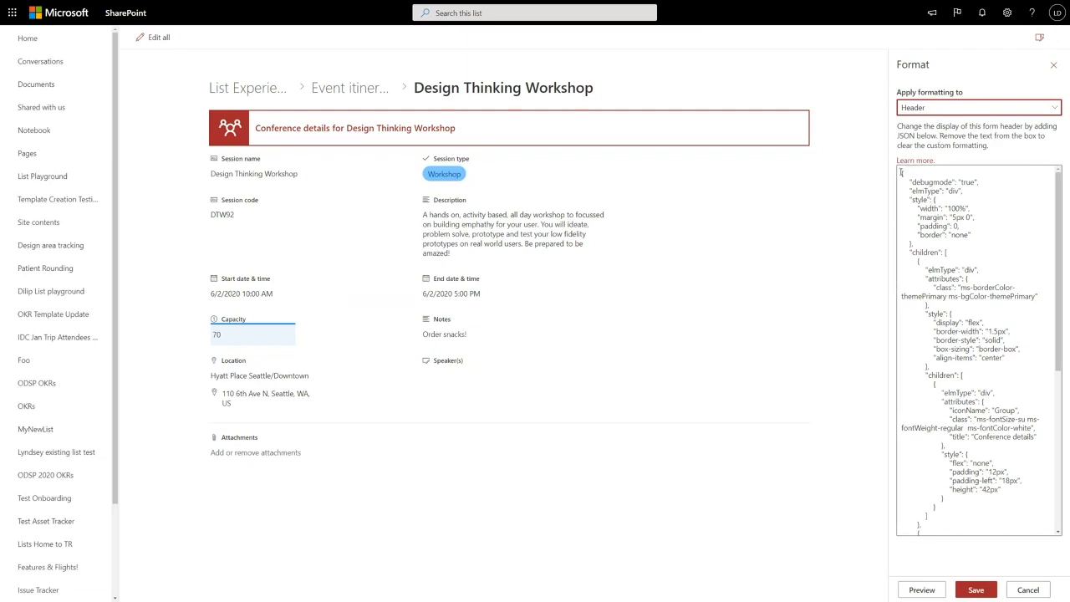
drag(902, 175, 960, 441)
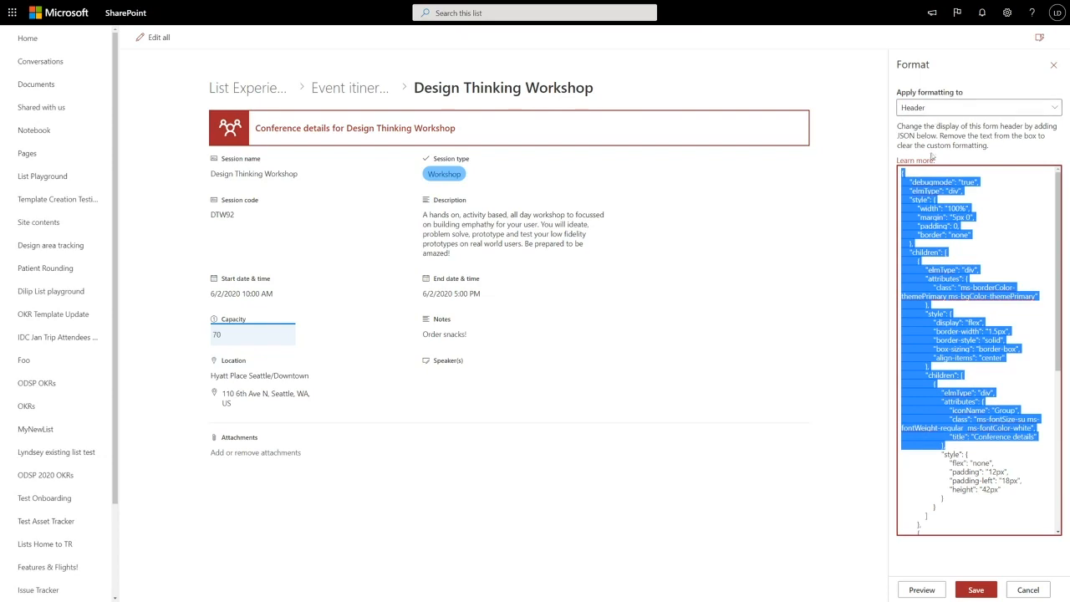
scroll(978, 352, down, 5)
click(978, 107)
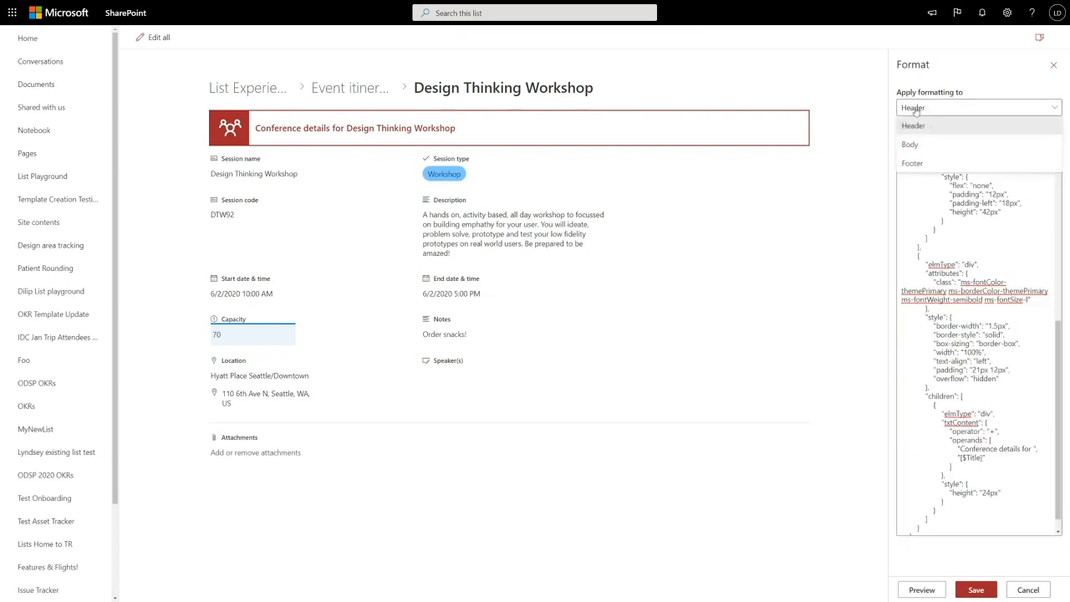
click(917, 163)
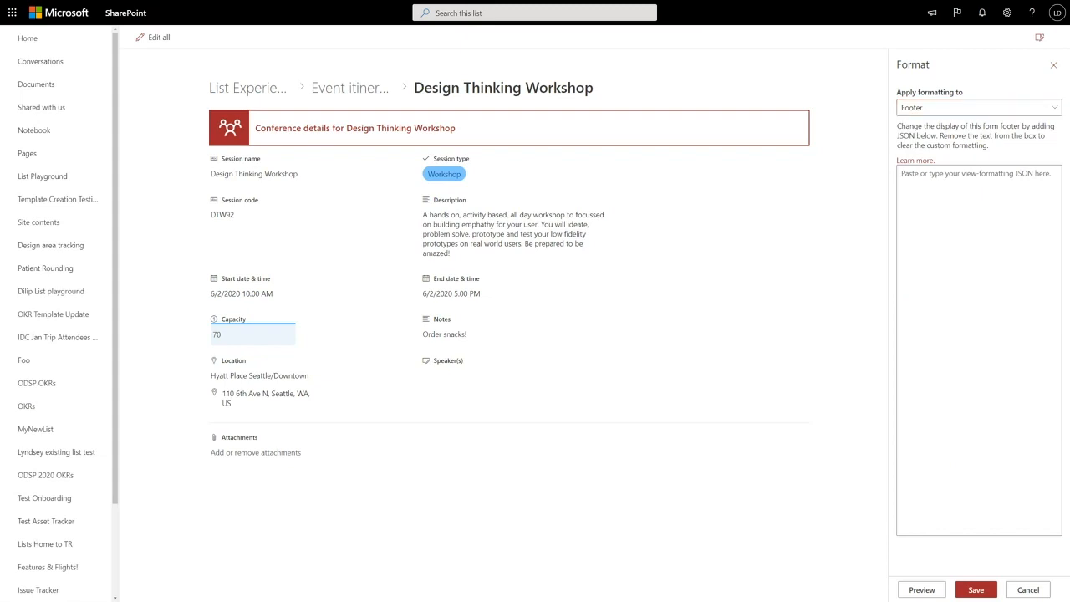
click(948, 208)
key(ctrl+v)
click(922, 589)
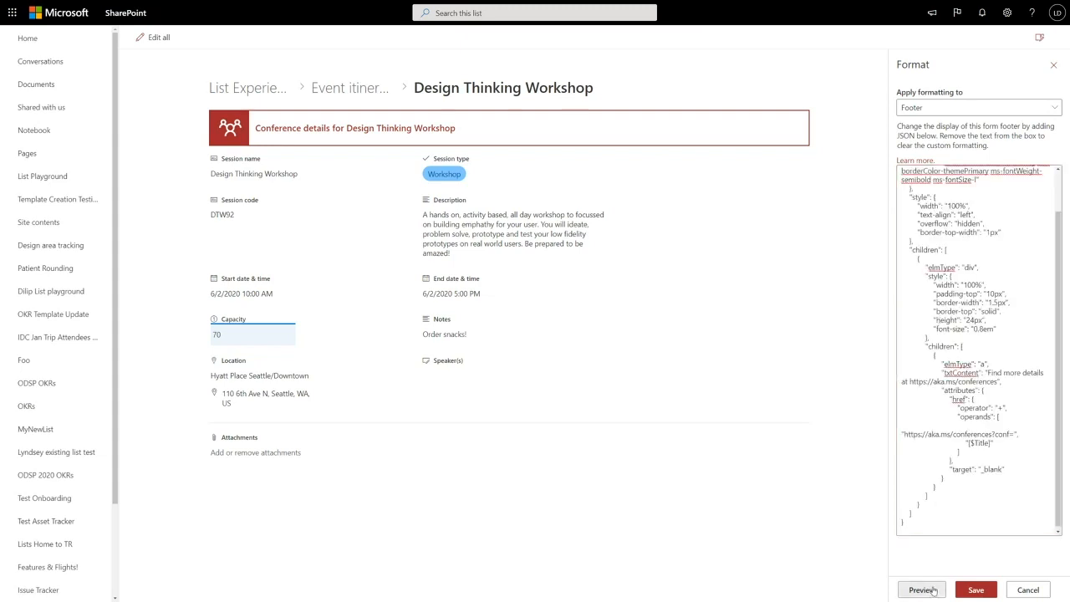